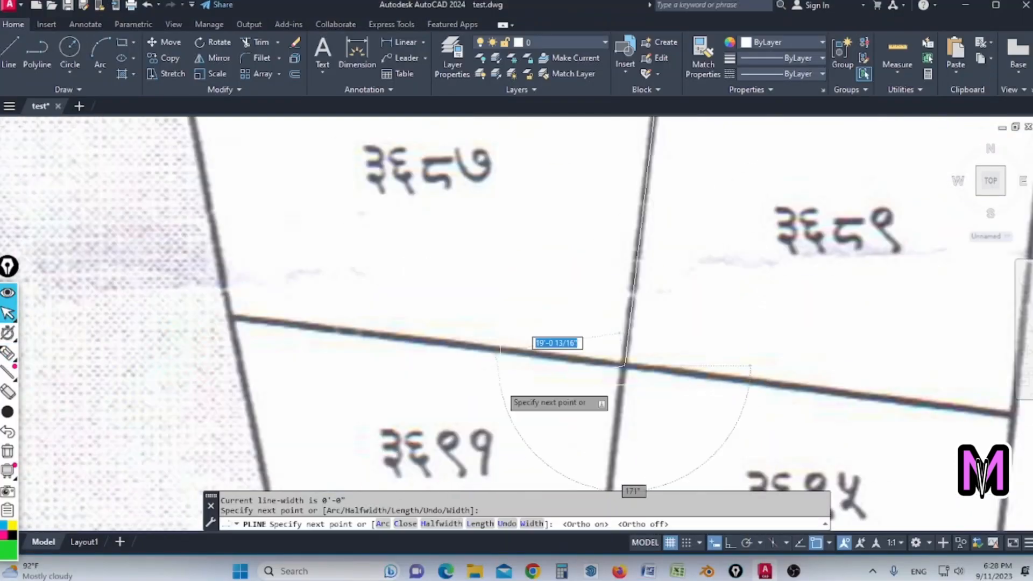
pyautogui.write('c')
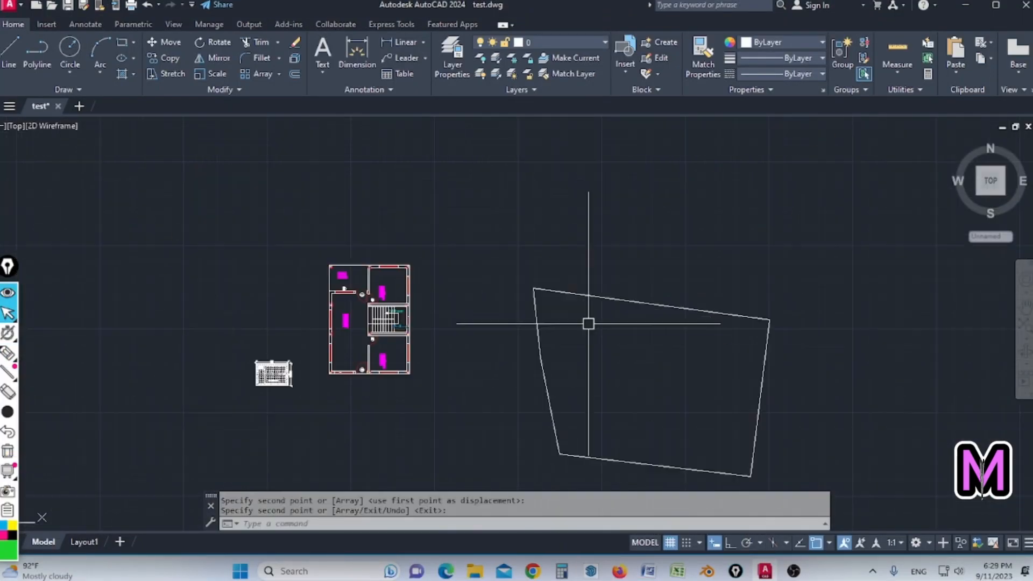
pyautogui.click(560, 42)
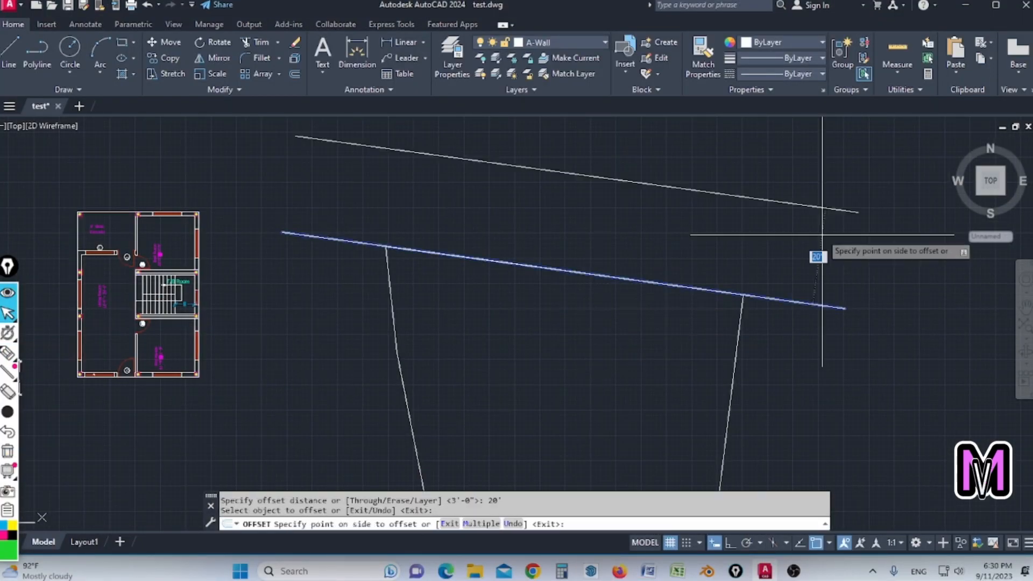
pyautogui.press('space')
pyautogui.write('c')
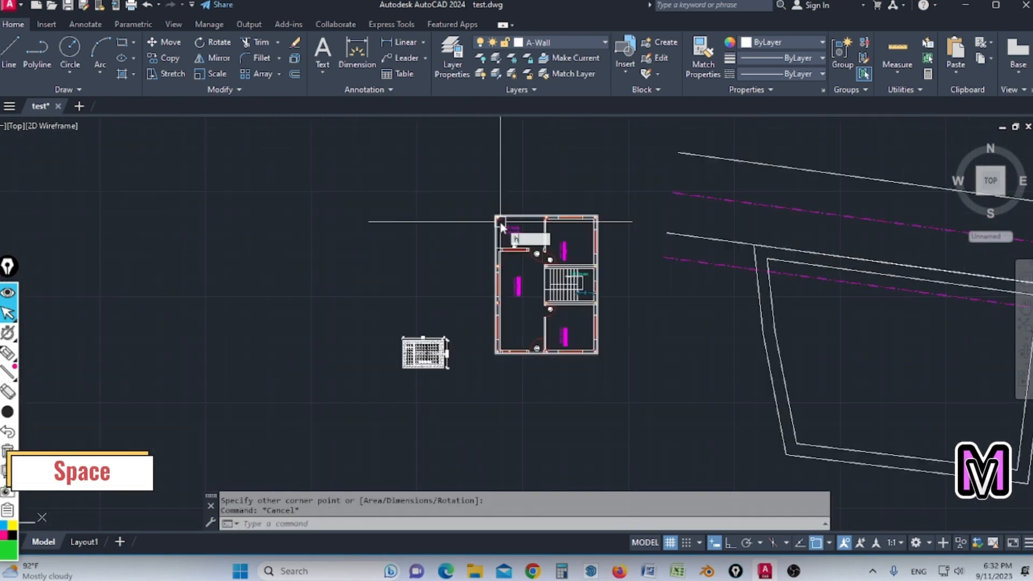
pyautogui.write('ro')
pyautogui.press('Return')
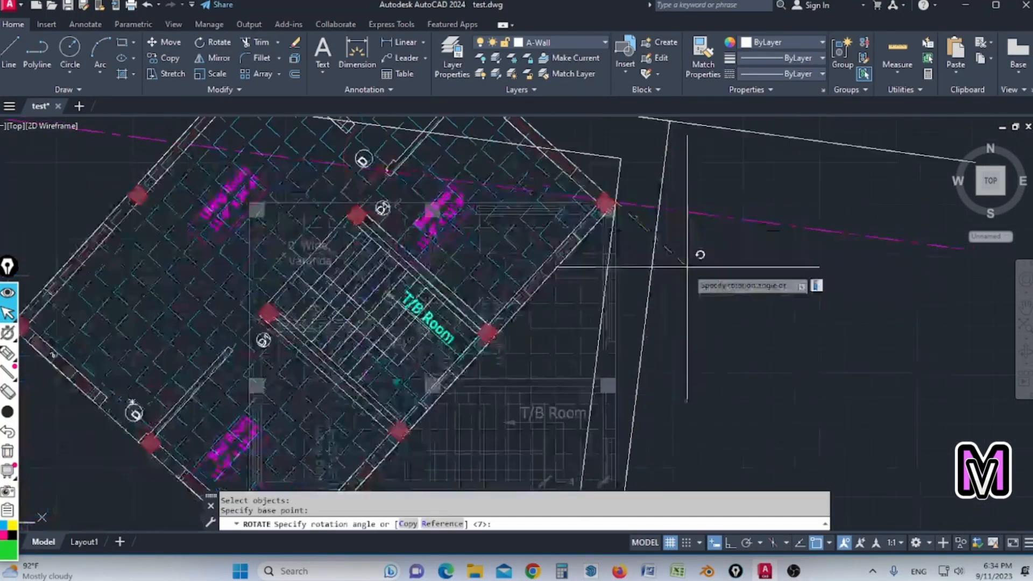
pyautogui.write('r')
pyautogui.press('space')
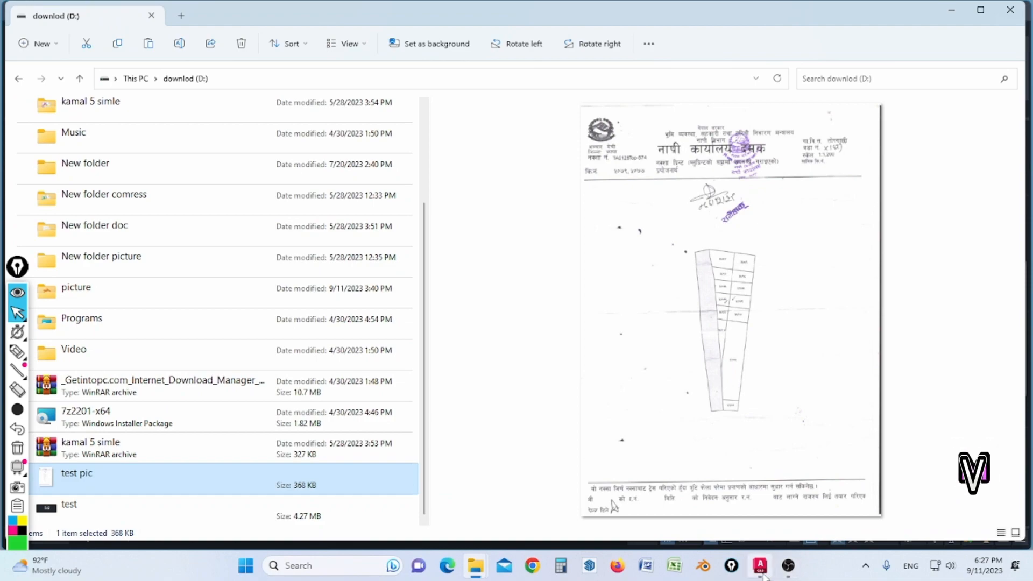
# Step: Switch to AutoCAD, paste the copied test pic scan beside the floor plan, and enter its scale factor
pyautogui.click(763, 575)
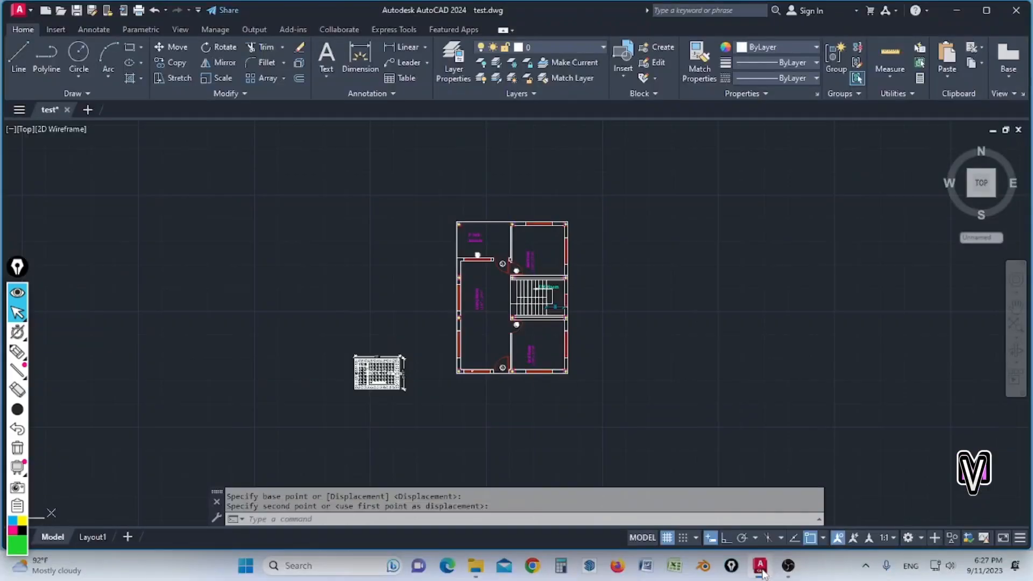
pyautogui.hotkey('ctrl', 'v')
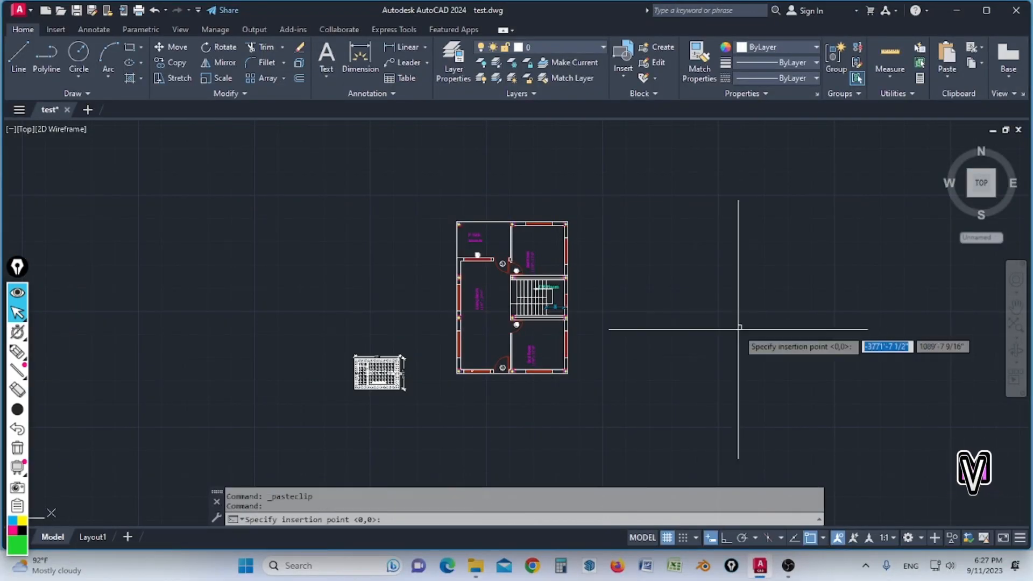
pyautogui.scroll(1, 722, 315)
pyautogui.scroll(-1, 607, 303)
pyautogui.click(621, 289)
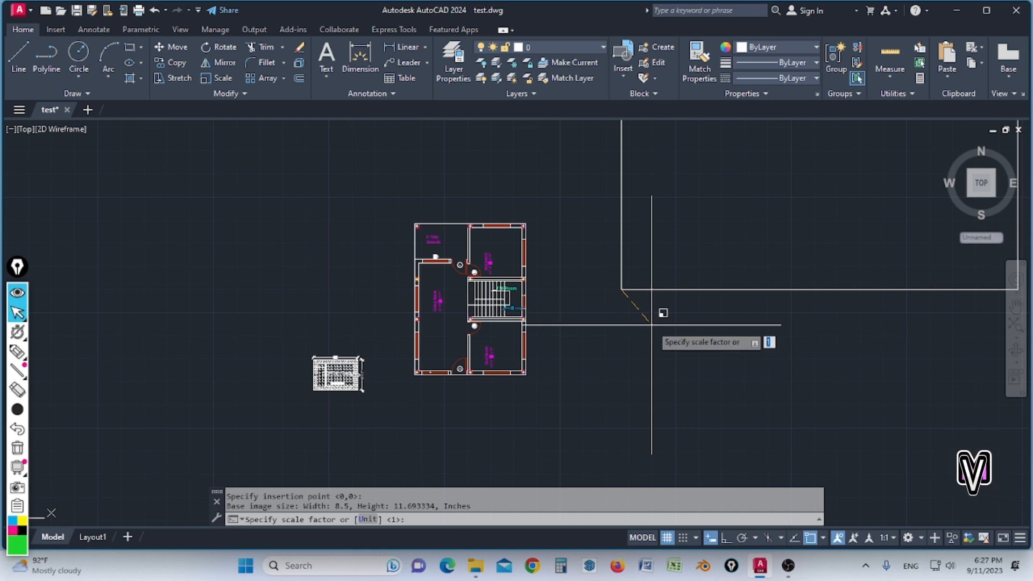
pyautogui.write('12')
# Step: With ortho off, start a polyline at the upper-right corner of plot ३६८७ and trace its right edge to the lower corner
pyautogui.write('pl')
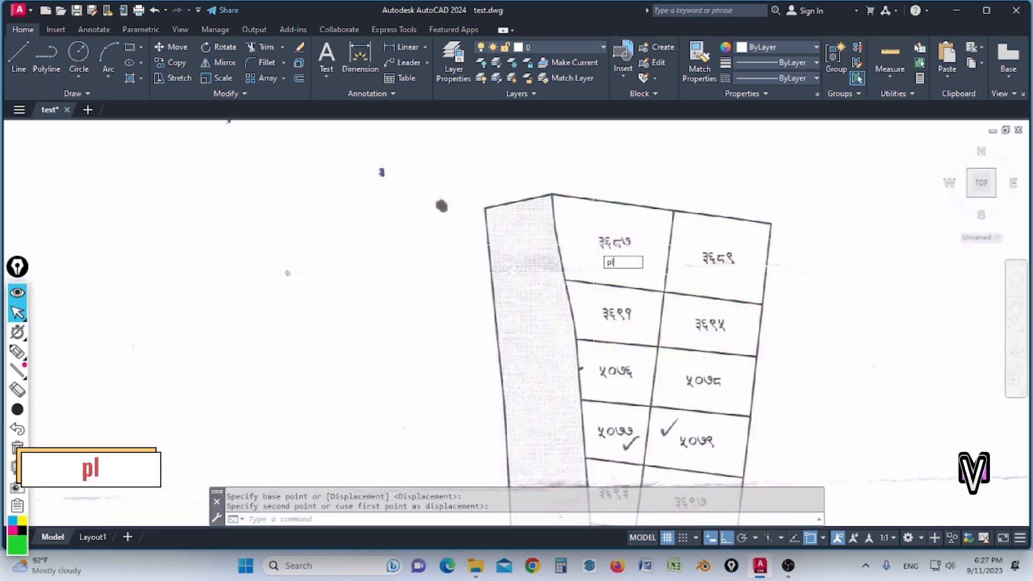
pyautogui.press('space')
pyautogui.scroll(4, 668, 216)
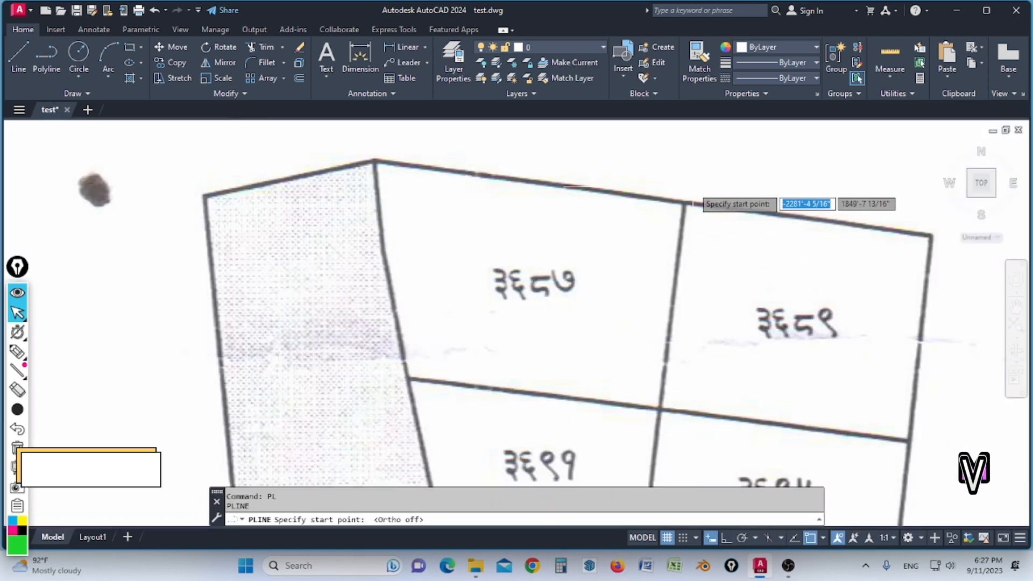
pyautogui.scroll(5, 680, 210)
pyautogui.press('F8')
pyautogui.click(654, 219)
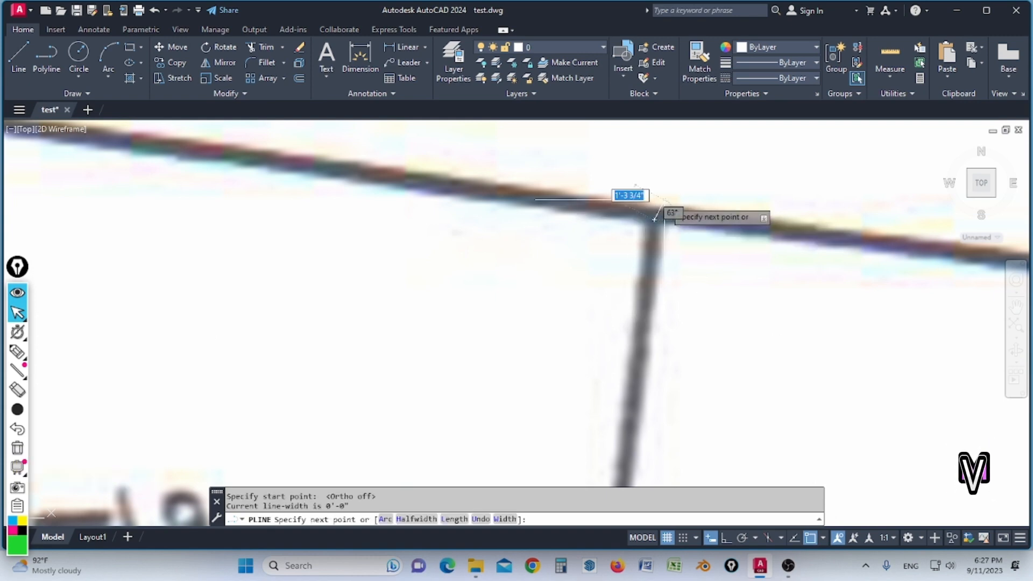
pyautogui.scroll(-5, 677, 269)
pyautogui.scroll(6, 698, 300)
pyautogui.scroll(2, 613, 290)
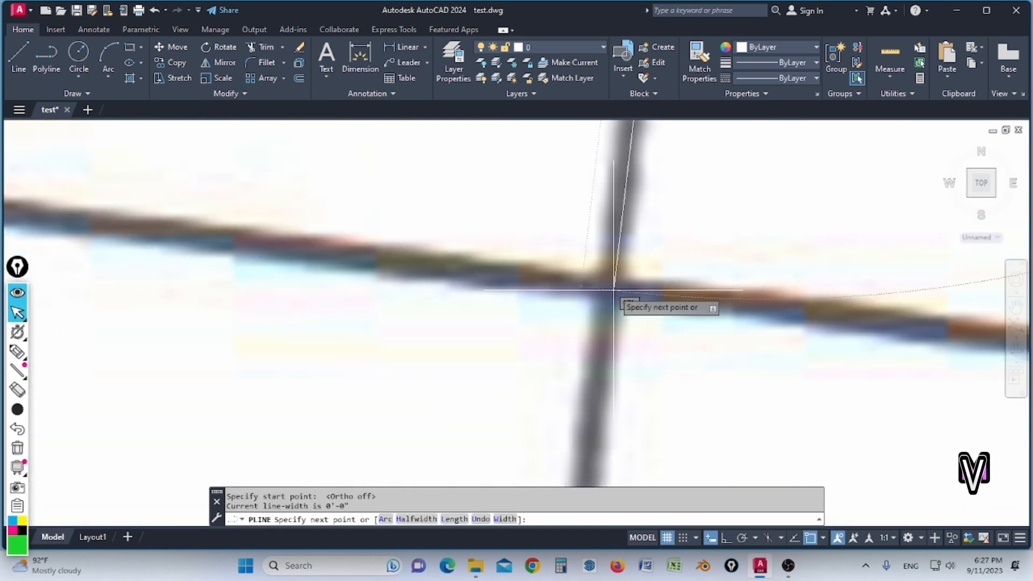
pyautogui.click(613, 290)
pyautogui.scroll(-3, 649, 294)
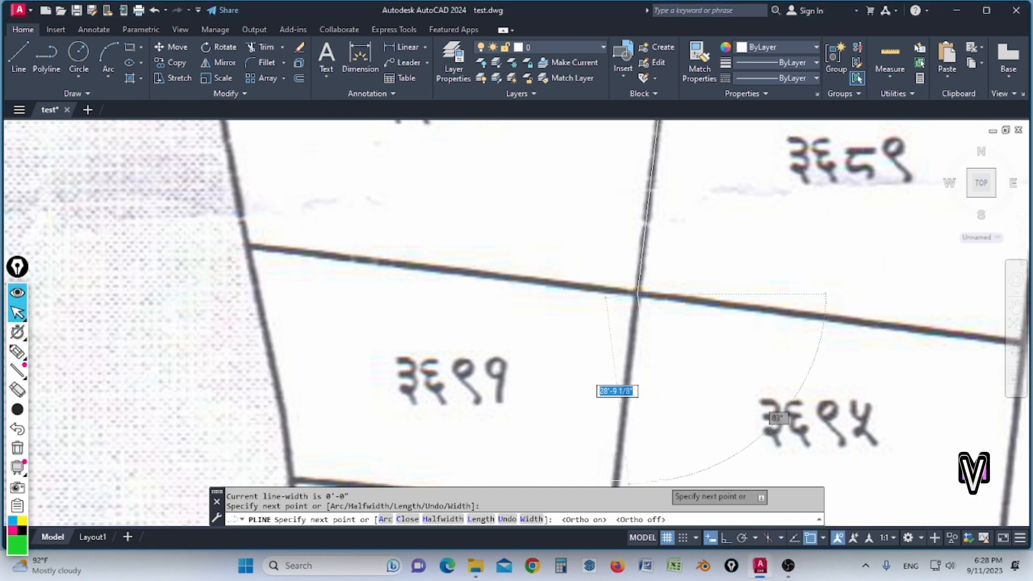
# Step: Continue the polyline along the plot's lower edge to its corner at the shaded strip
pyautogui.scroll(-4, 667, 463)
pyautogui.scroll(4, 634, 409)
pyautogui.scroll(2, 619, 383)
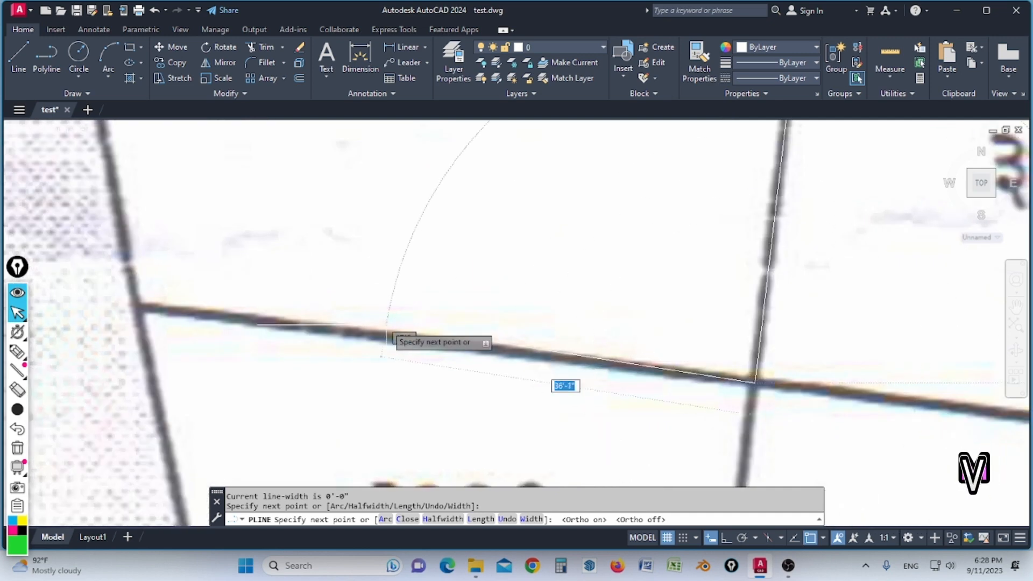
pyautogui.scroll(-4, 533, 390)
pyautogui.scroll(6, 430, 377)
pyautogui.scroll(2, 439, 386)
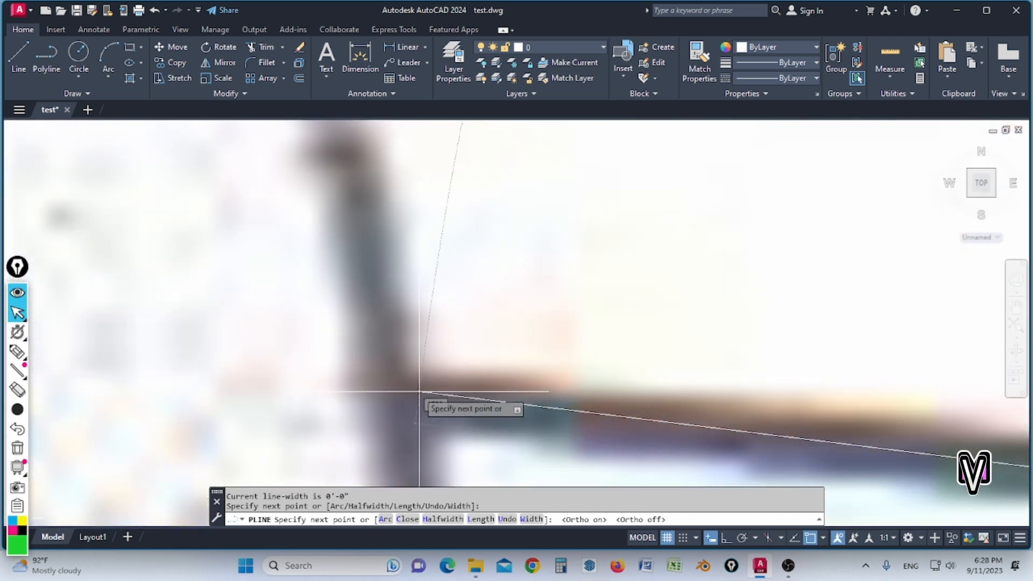
pyautogui.click(402, 403)
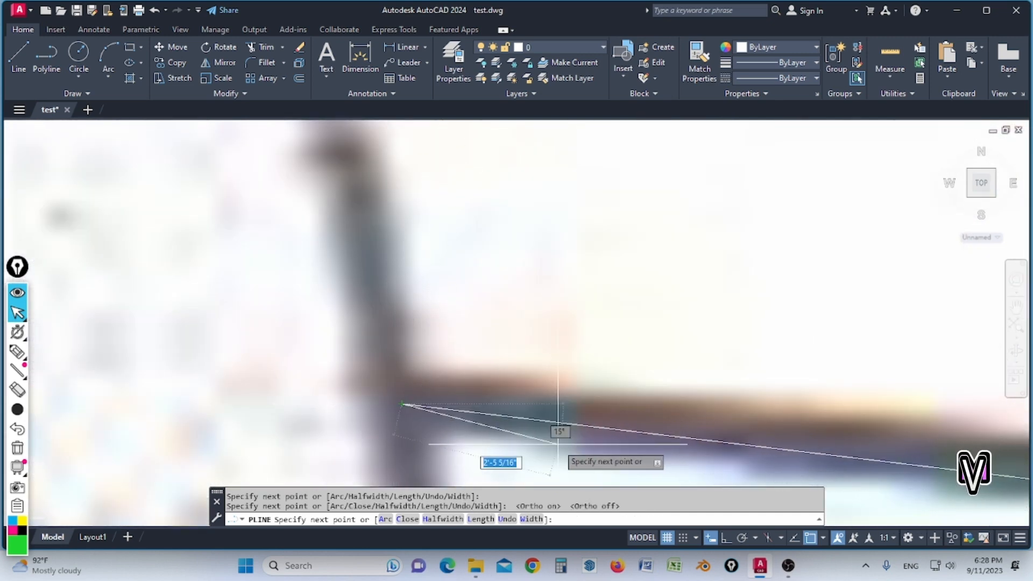
# Step: Trace the plot's edge along the shaded strip through the bend to the upper corner, and close the polyline
pyautogui.scroll(-5, 544, 422)
pyautogui.scroll(4, 519, 257)
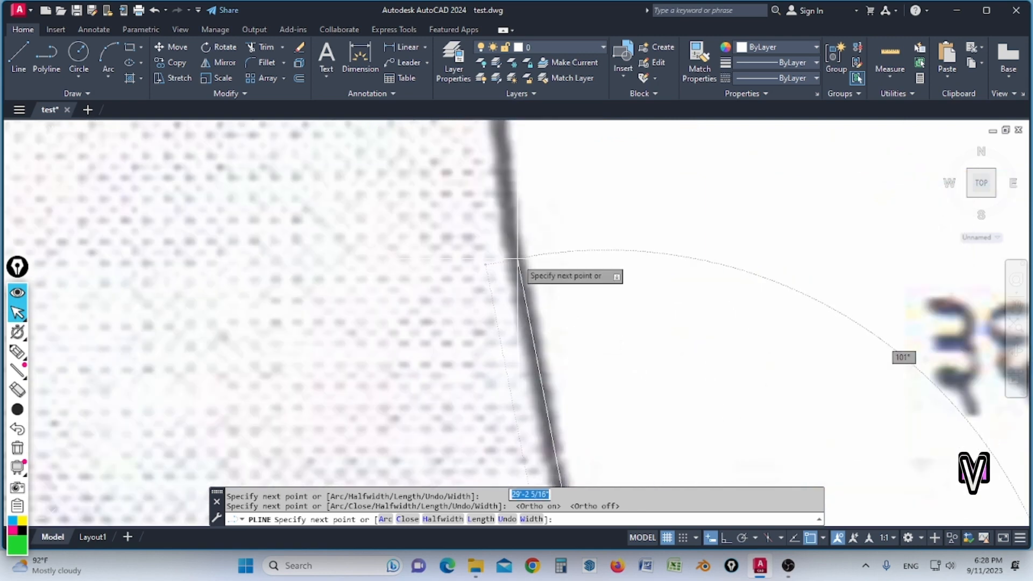
pyautogui.scroll(-5, 514, 243)
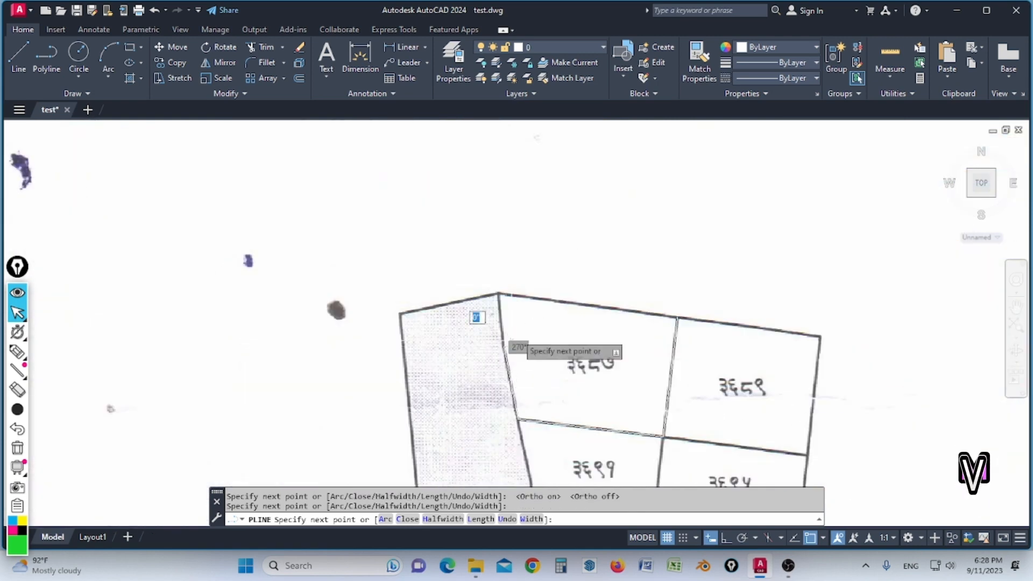
pyautogui.scroll(3, 517, 332)
pyautogui.scroll(4, 430, 280)
pyautogui.scroll(4, 425, 285)
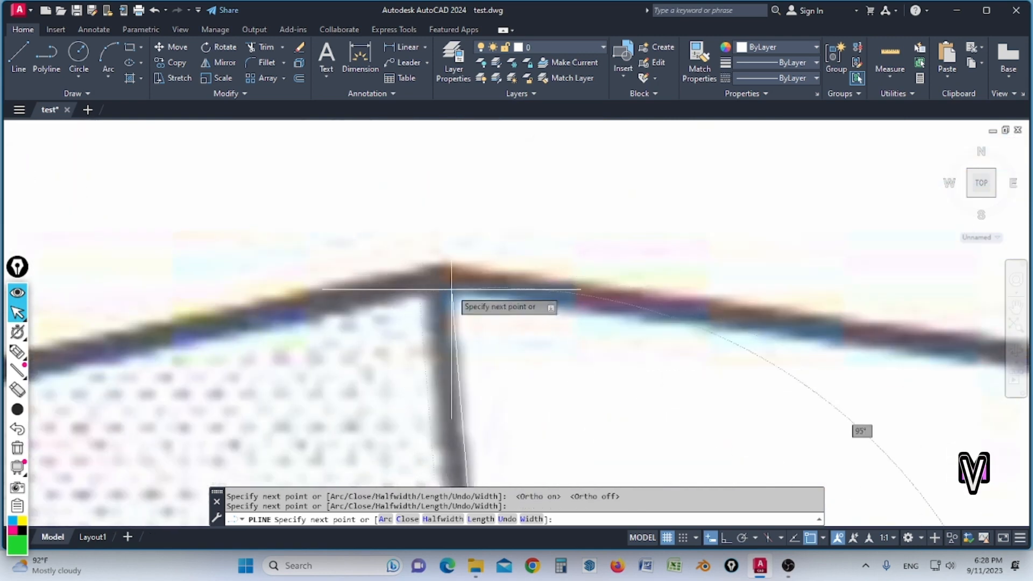
pyautogui.click(439, 278)
pyautogui.scroll(-7, 416, 315)
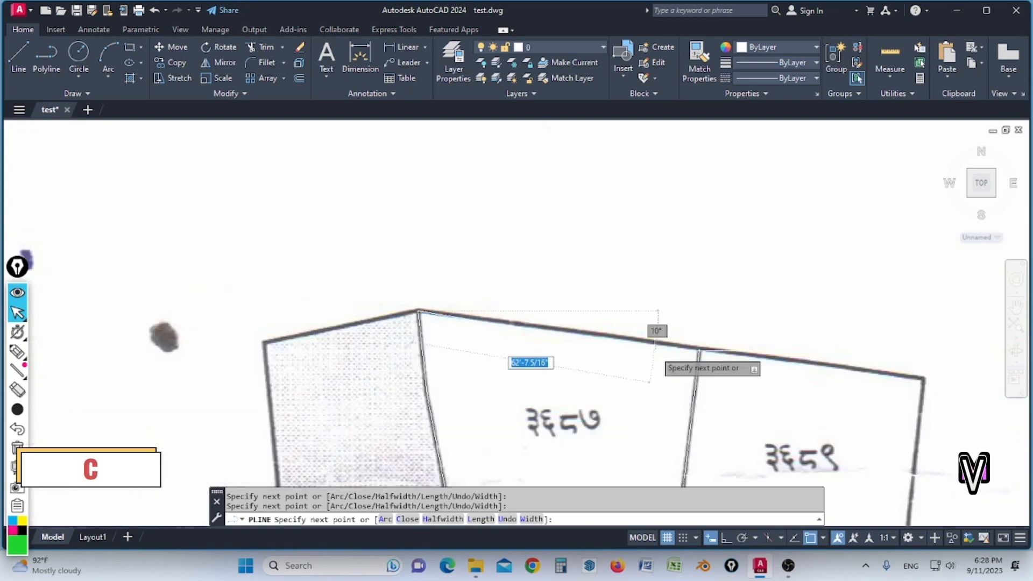
pyautogui.press('space')
# Step: Select the traced plot outline and adjust its upper-right vertex to the boundary corner on the scan
pyautogui.scroll(8, 678, 347)
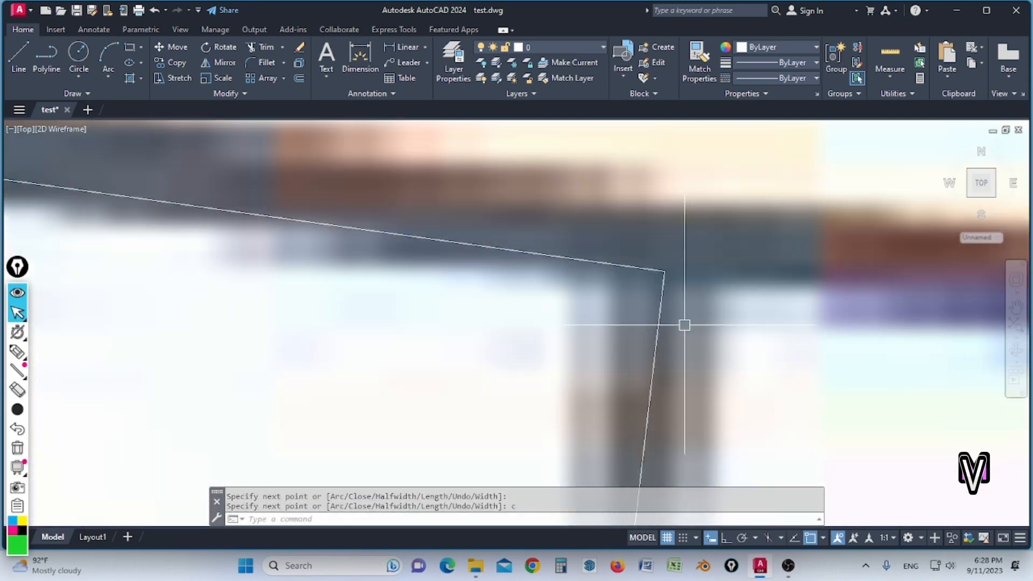
pyautogui.click(668, 292)
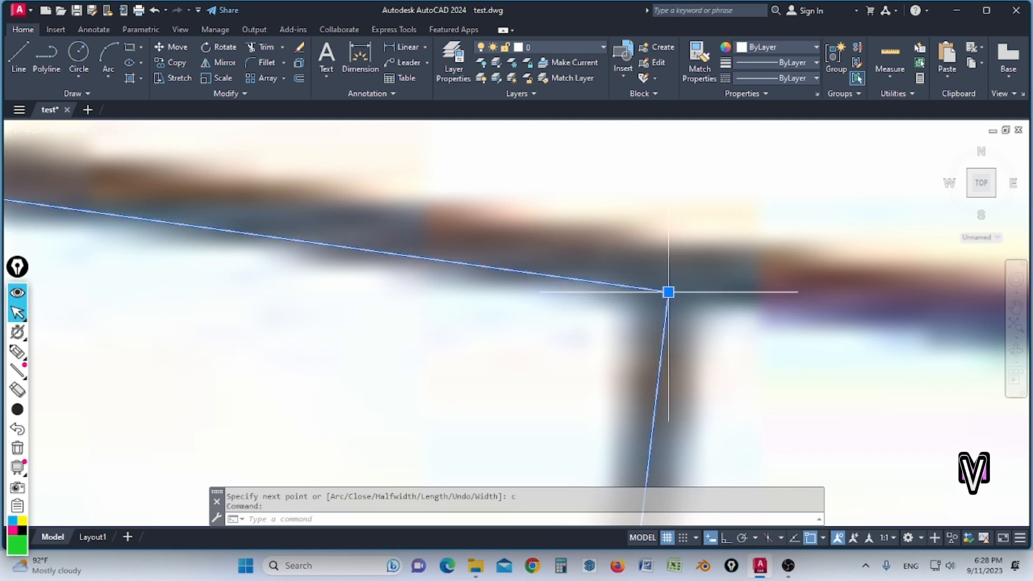
pyautogui.click(668, 292)
pyautogui.scroll(-5, 669, 292)
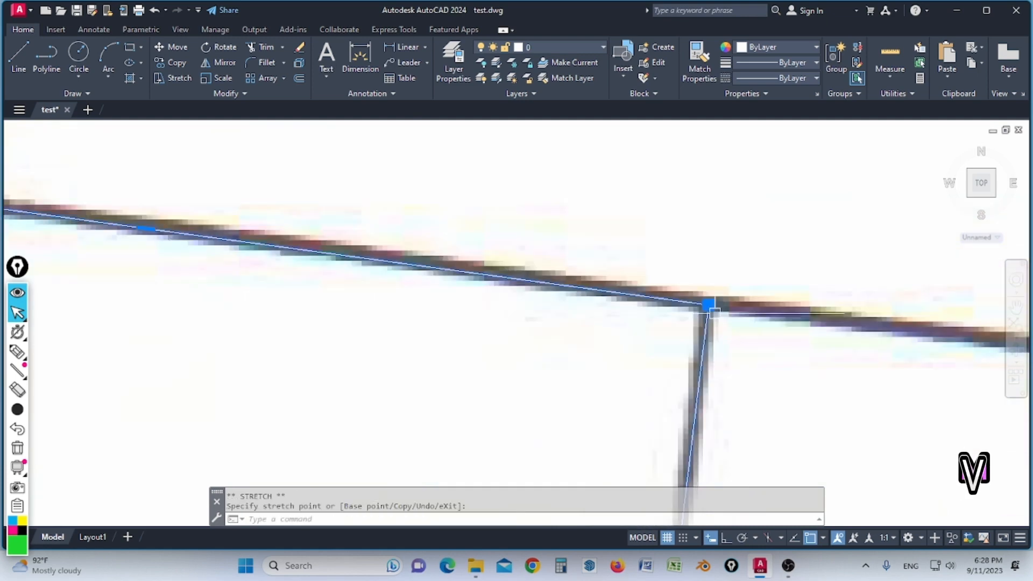
pyautogui.scroll(12, 492, 278)
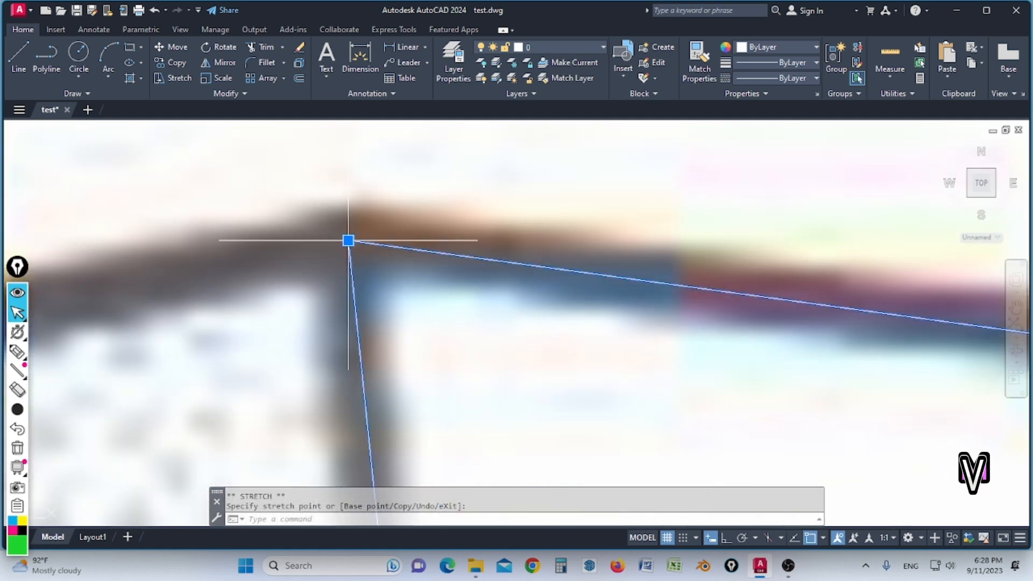
pyautogui.moveTo(348, 241)
pyautogui.scroll(-10, 456, 258)
pyautogui.scroll(2, 507, 430)
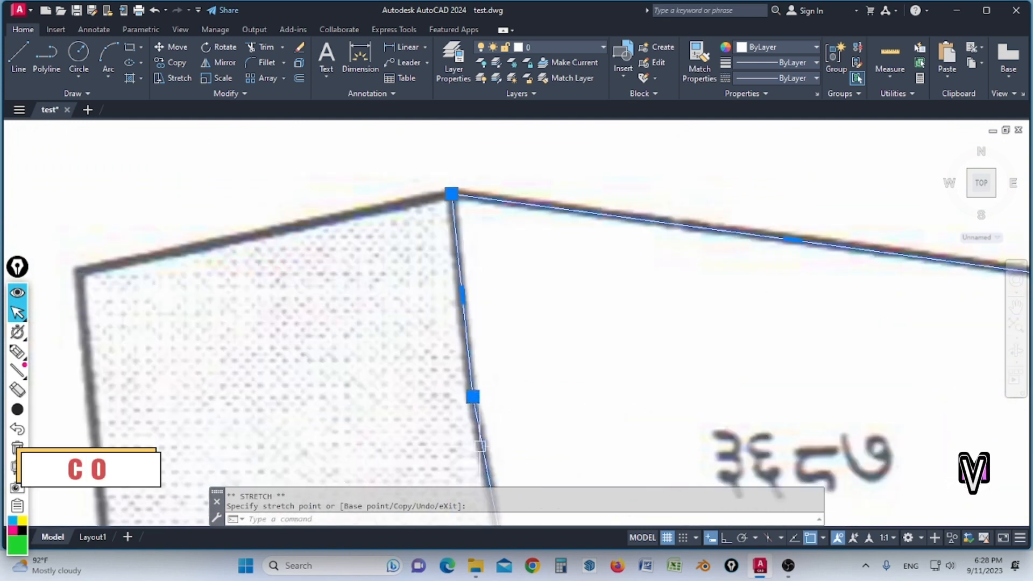
pyautogui.scroll(-8, 544, 254)
pyautogui.press('Escape')
# Step: Copy the traced plot outline from the scanned map to the empty area to the right of the floor plan
pyautogui.write('co')
pyautogui.press('space')
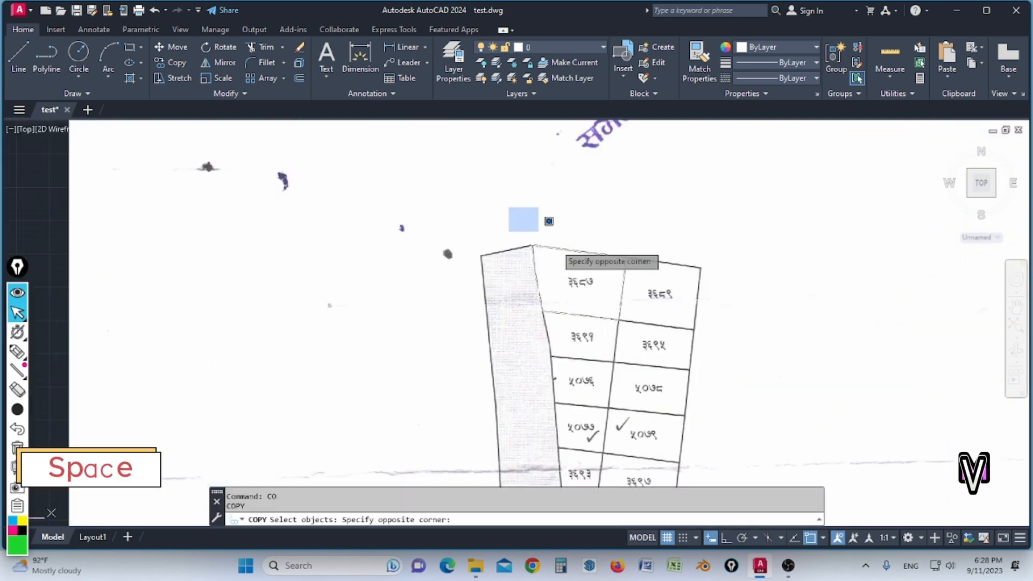
pyautogui.moveTo(549, 221); pyautogui.dragTo(662, 334)
pyautogui.click(662, 335)
pyautogui.press('space')
pyautogui.click(666, 247)
pyautogui.scroll(-10, 655, 258)
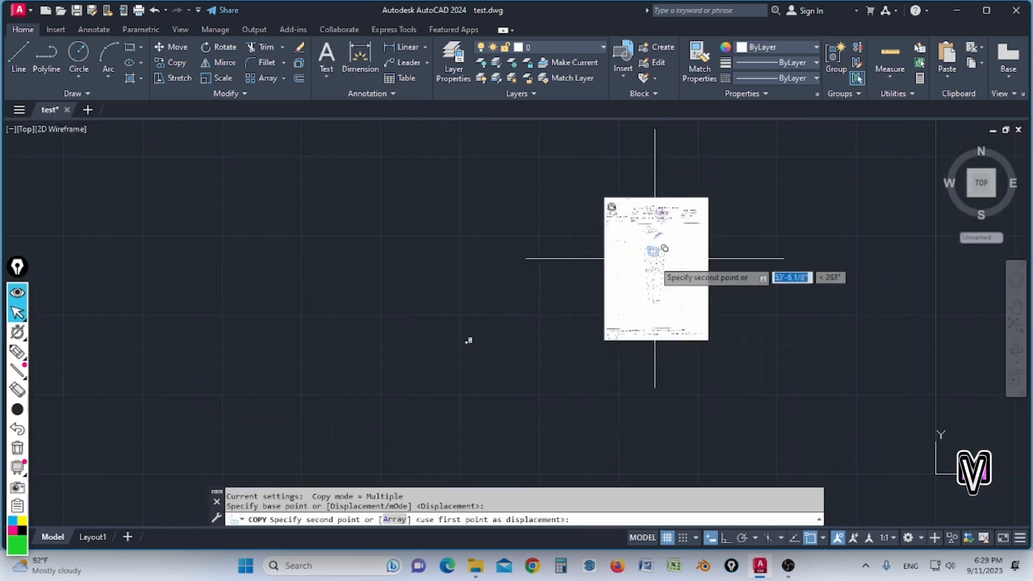
pyautogui.scroll(3, 438, 351)
pyautogui.scroll(-10, 404, 322)
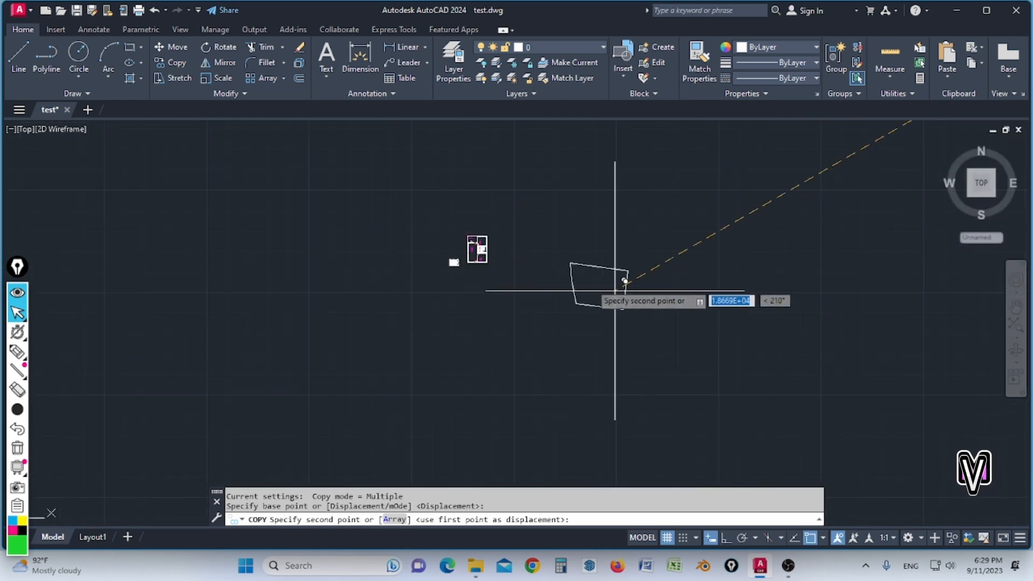
pyautogui.scroll(6, 565, 275)
pyautogui.click(596, 263)
pyautogui.press('space')
pyautogui.scroll(-6, 602, 317)
pyautogui.scroll(6, 568, 286)
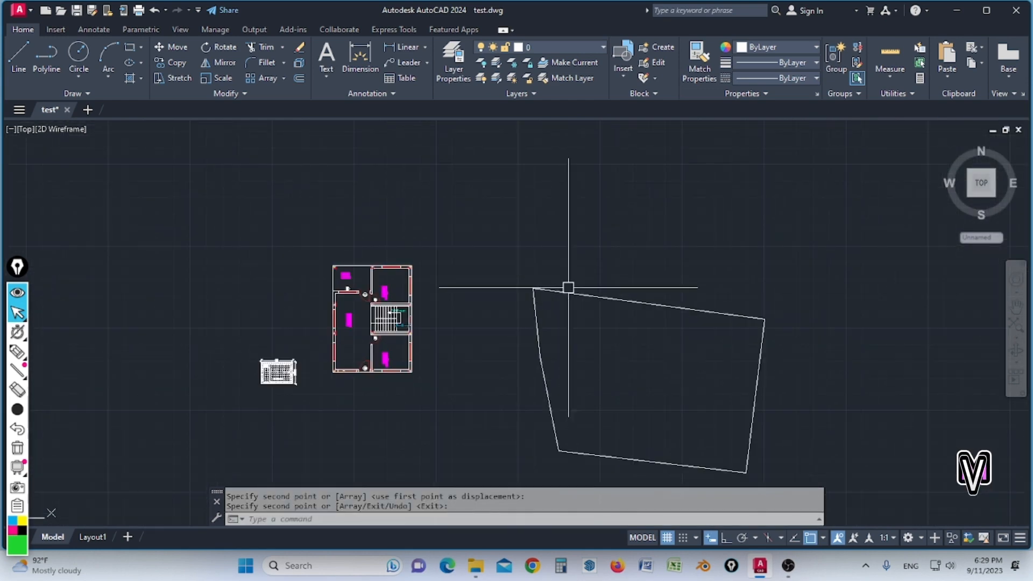
# Step: Make A-Wall the current layer and scale the line on the plot's upper edge about its midpoint so it extends past both corners
pyautogui.click(603, 47)
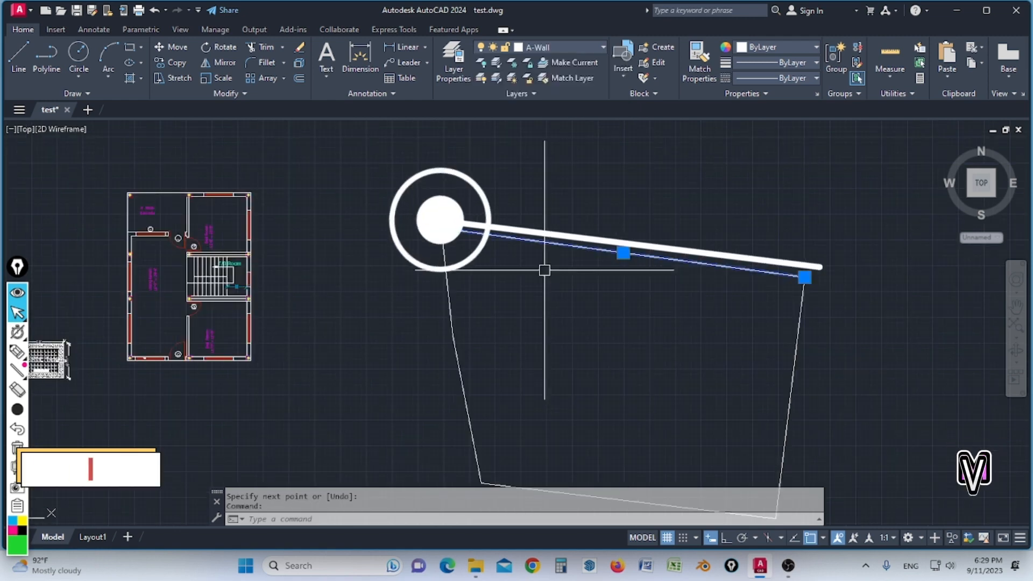
pyautogui.write('sc')
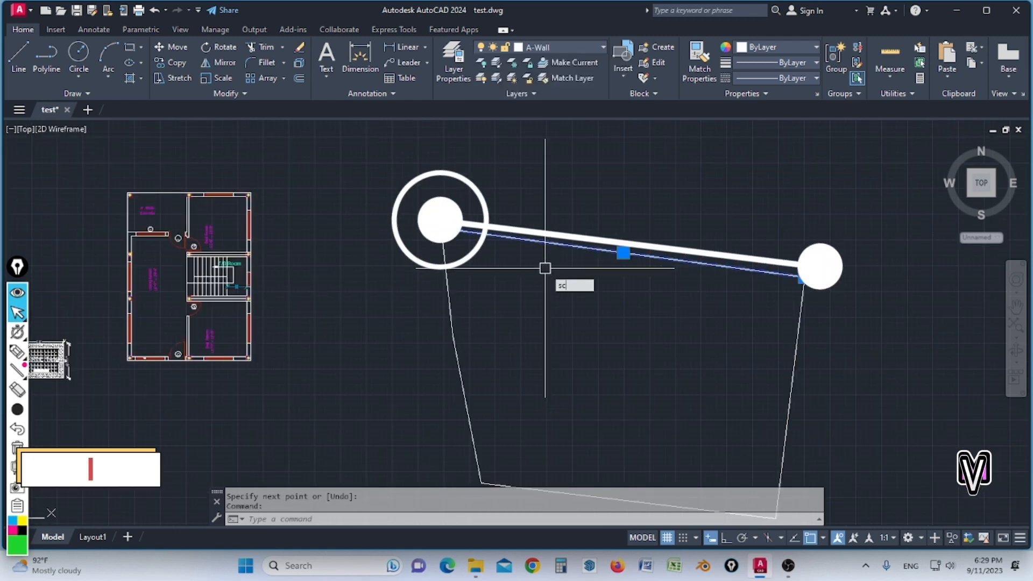
pyautogui.press('Return')
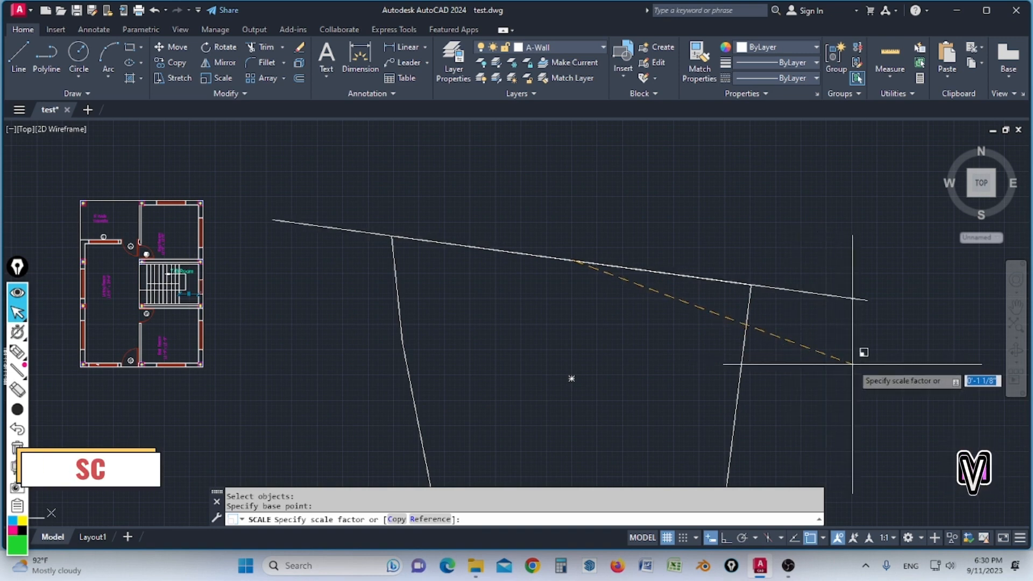
pyautogui.click(835, 360)
pyautogui.scroll(-2, 427, 256)
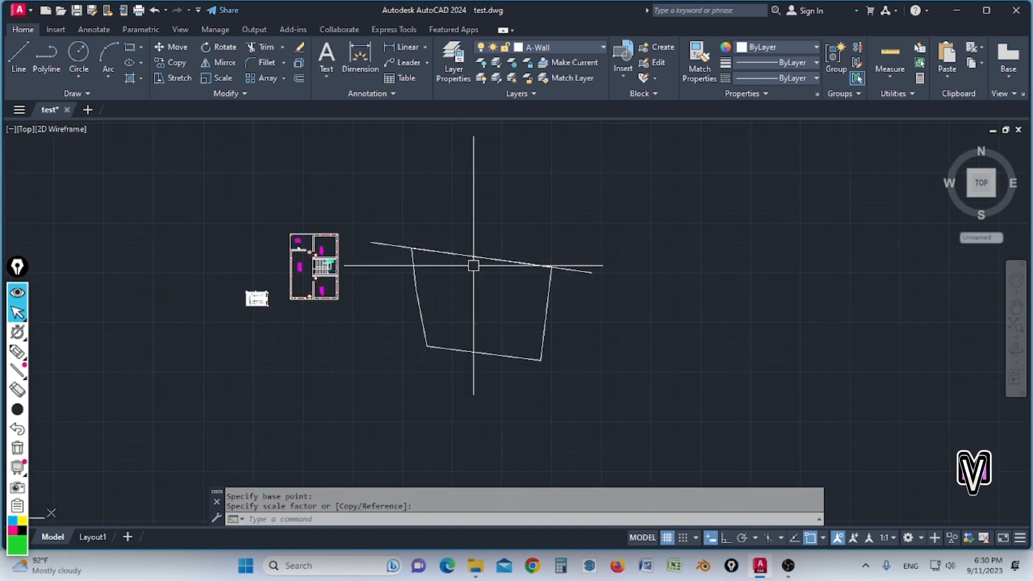
pyautogui.scroll(1, 478, 274)
pyautogui.scroll(-2, 541, 234)
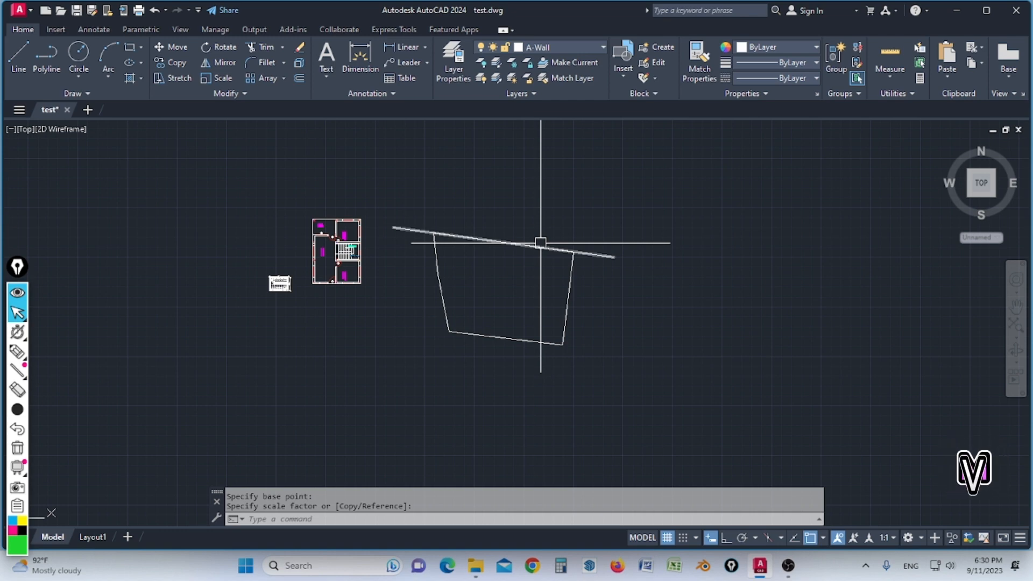
pyautogui.scroll(2, 487, 245)
pyautogui.scroll(-2, 636, 311)
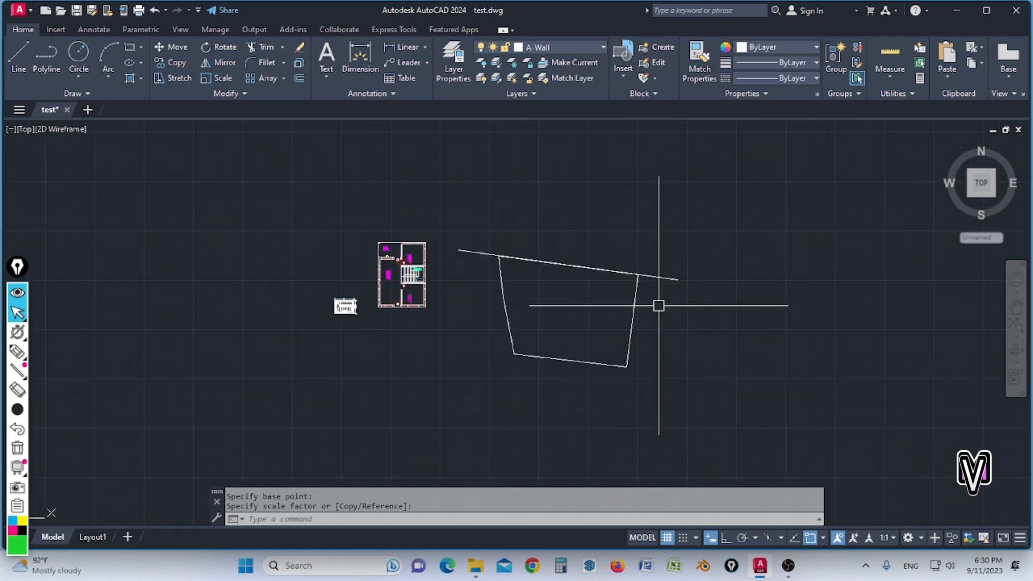
# Step: Offset the extended line on the plot's upper edge 20' away from the plot to form the road's far edge
pyautogui.scroll(2, 544, 260)
pyautogui.scroll(2, 614, 276)
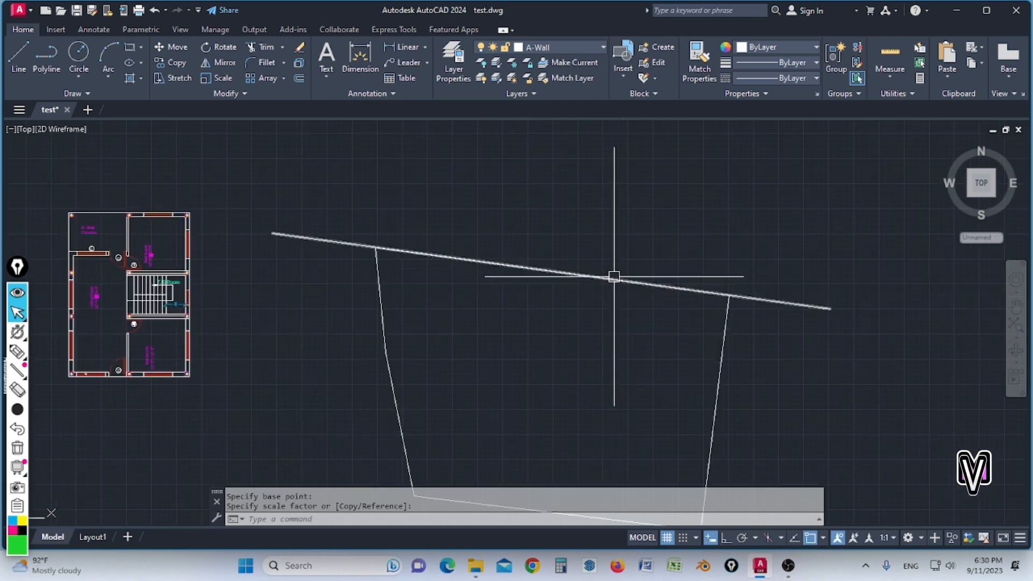
pyautogui.scroll(-2, 614, 276)
pyautogui.scroll(2, 592, 274)
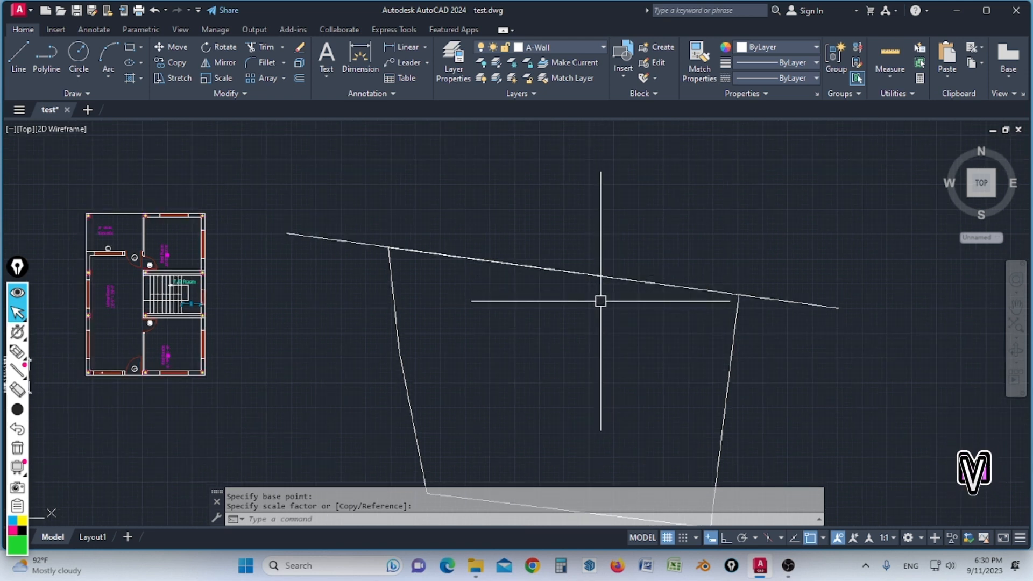
pyautogui.write('o')
pyautogui.press('Return')
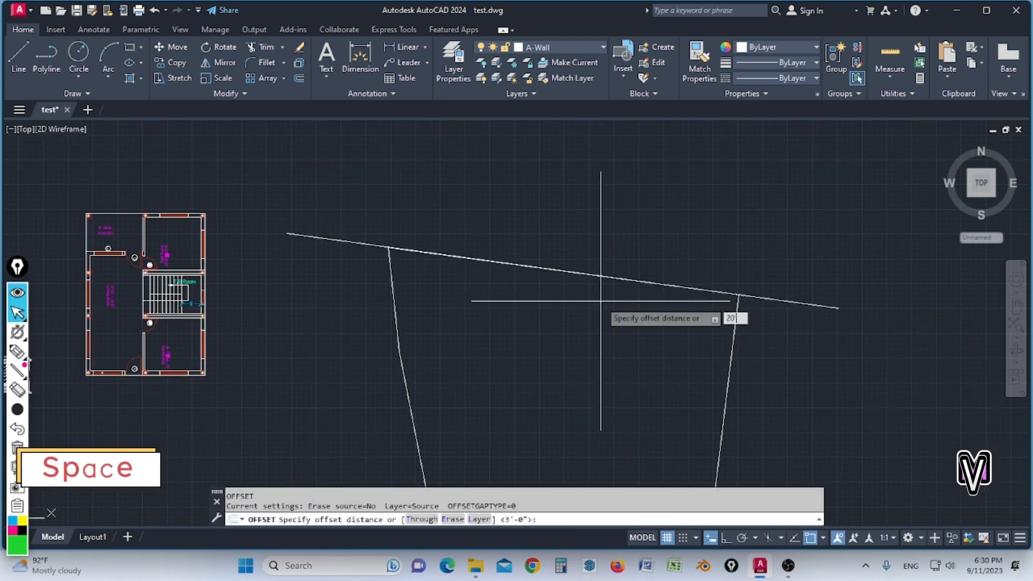
pyautogui.write("20'")
pyautogui.press('space')
pyautogui.click(810, 301)
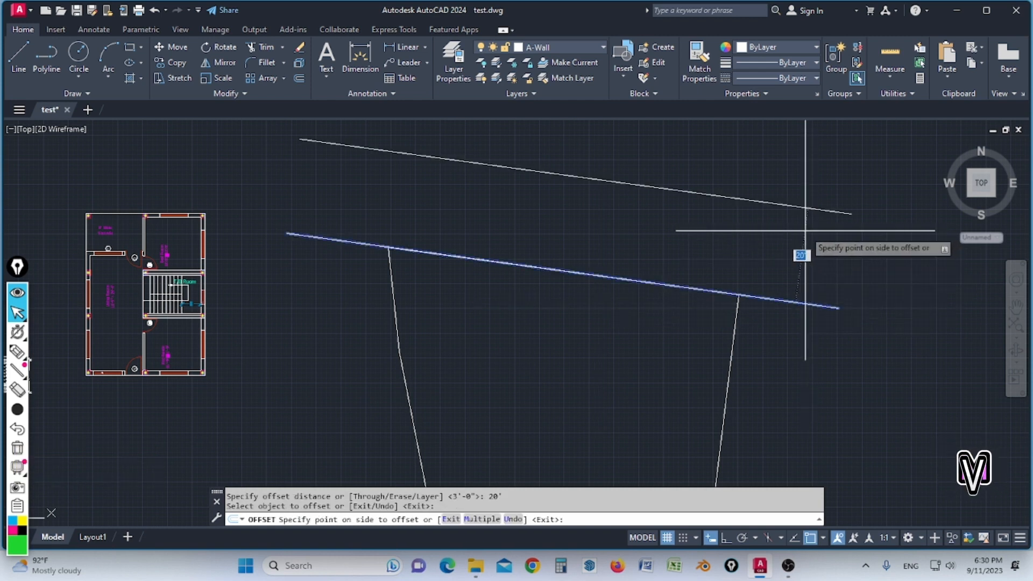
pyautogui.click(806, 231)
pyautogui.scroll(-3, 705, 256)
pyautogui.scroll(4, 677, 247)
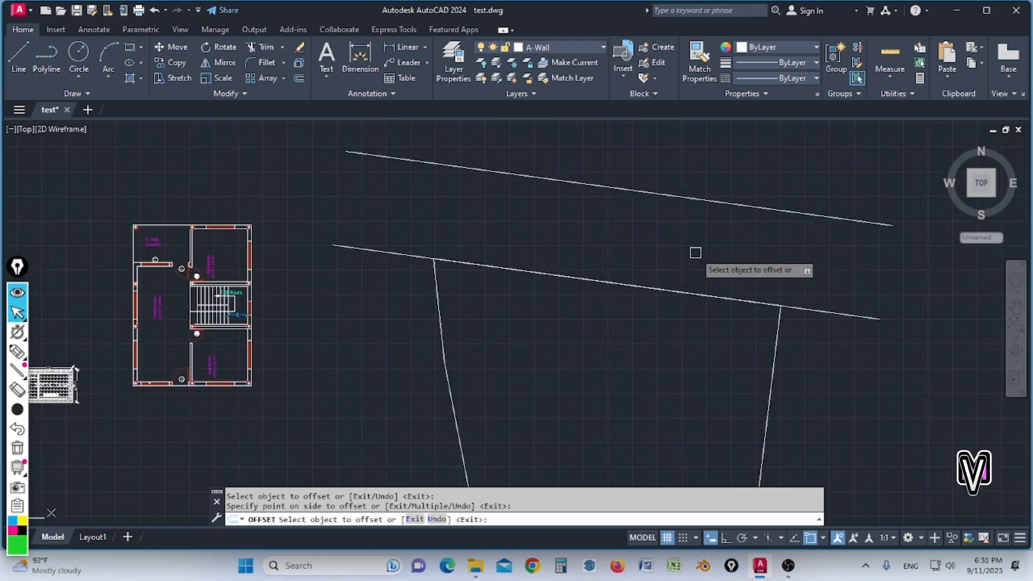
# Step: Add a line midway between the two road edges and assign it to the center line layer
pyautogui.press('space')
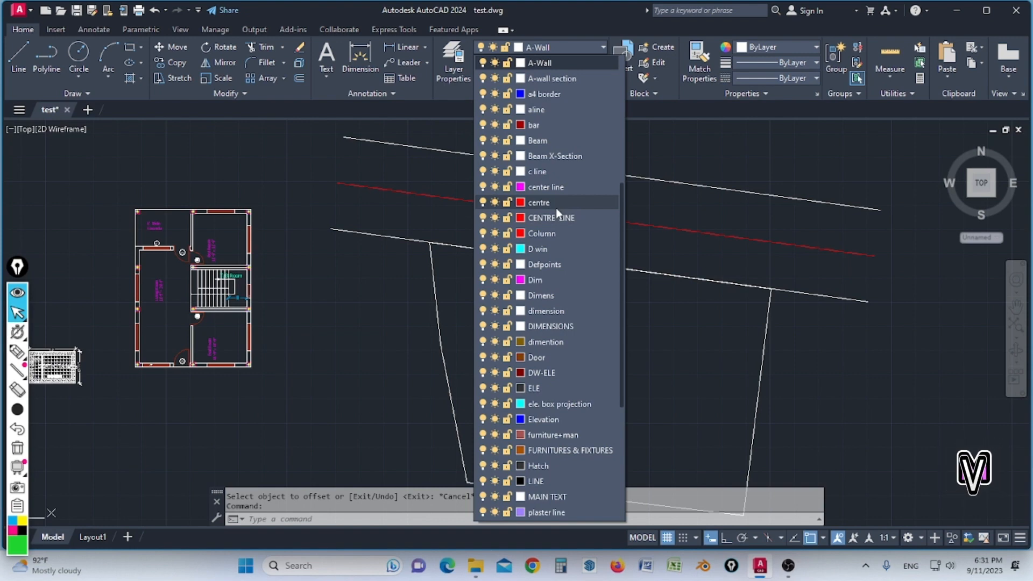
pyautogui.click(555, 190)
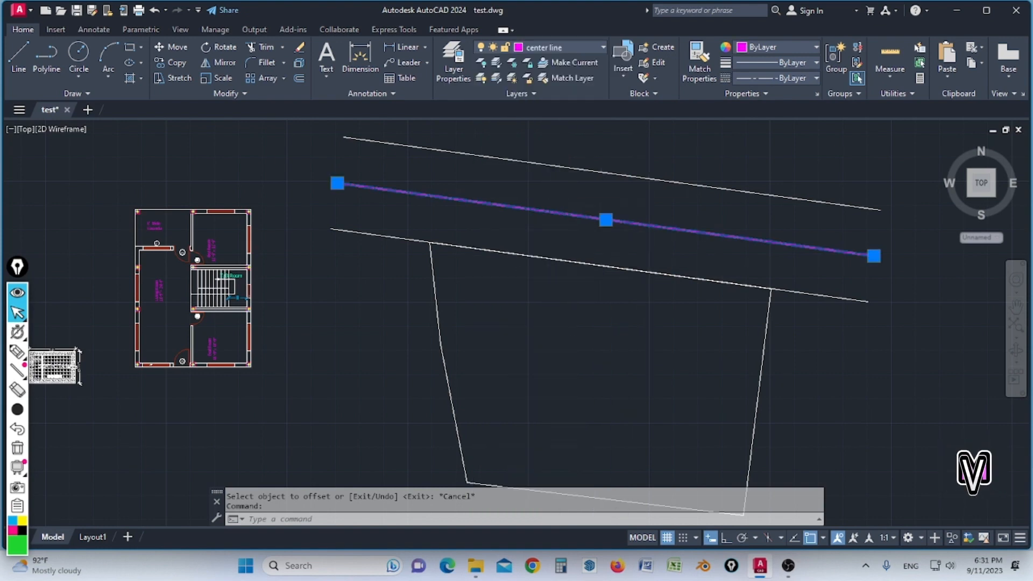
pyautogui.scroll(2, 622, 249)
pyautogui.press('Escape')
pyautogui.scroll(-4, 629, 266)
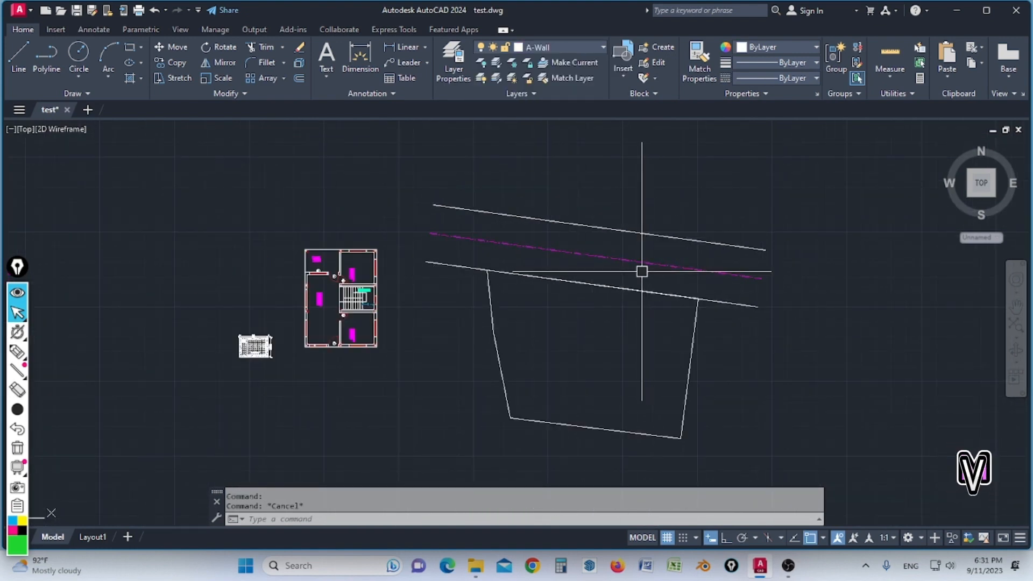
pyautogui.scroll(2, 624, 272)
pyautogui.scroll(-4, 538, 264)
pyautogui.scroll(4, 567, 288)
pyautogui.scroll(-4, 610, 254)
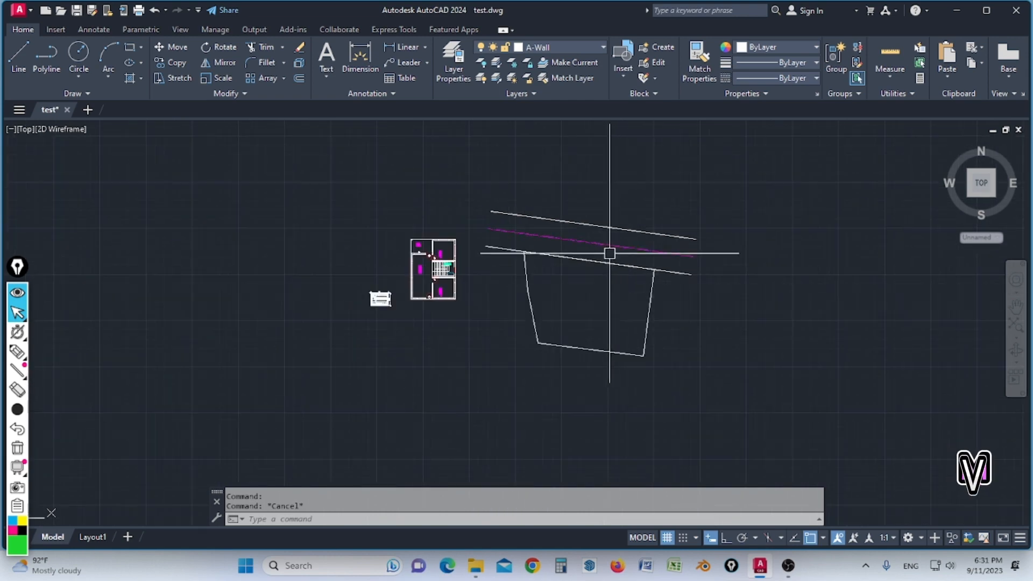
pyautogui.scroll(2, 630, 274)
pyautogui.moveTo(622, 260)
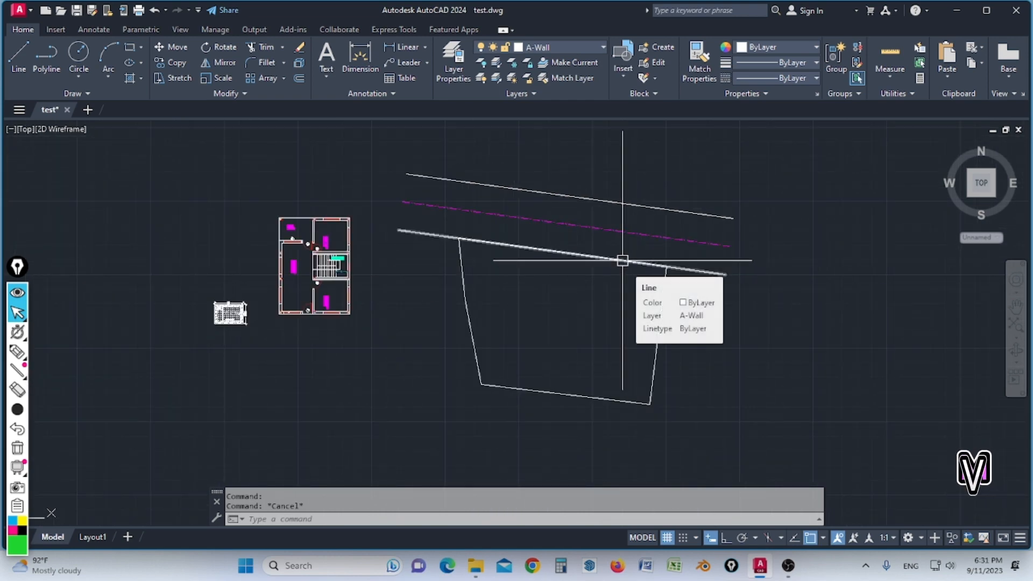
pyautogui.press('Escape')
# Step: Offset the road's center line 16' toward the plot to mark the front setback
pyautogui.scroll(2, 613, 243)
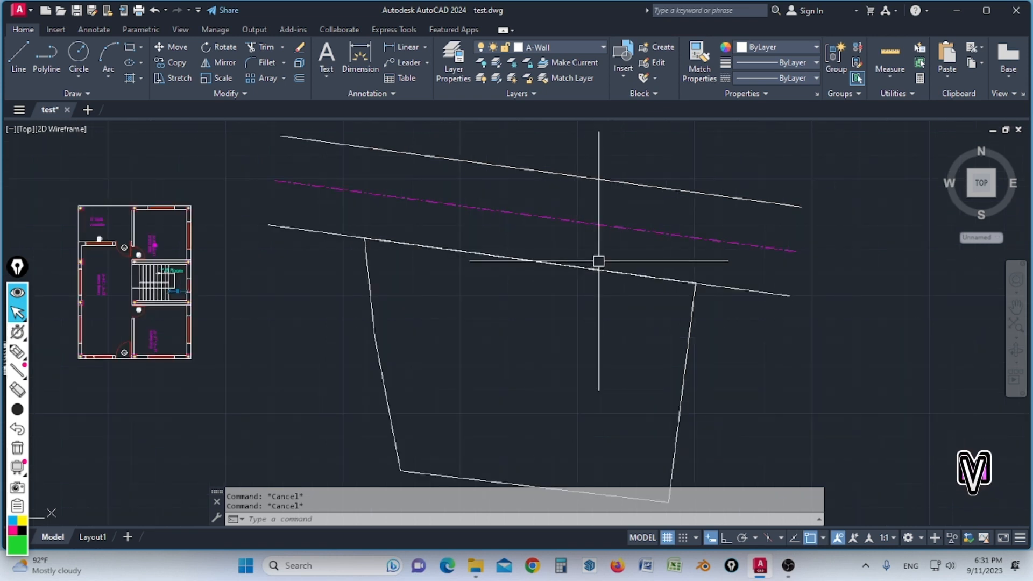
pyautogui.write('o')
pyautogui.press('Return')
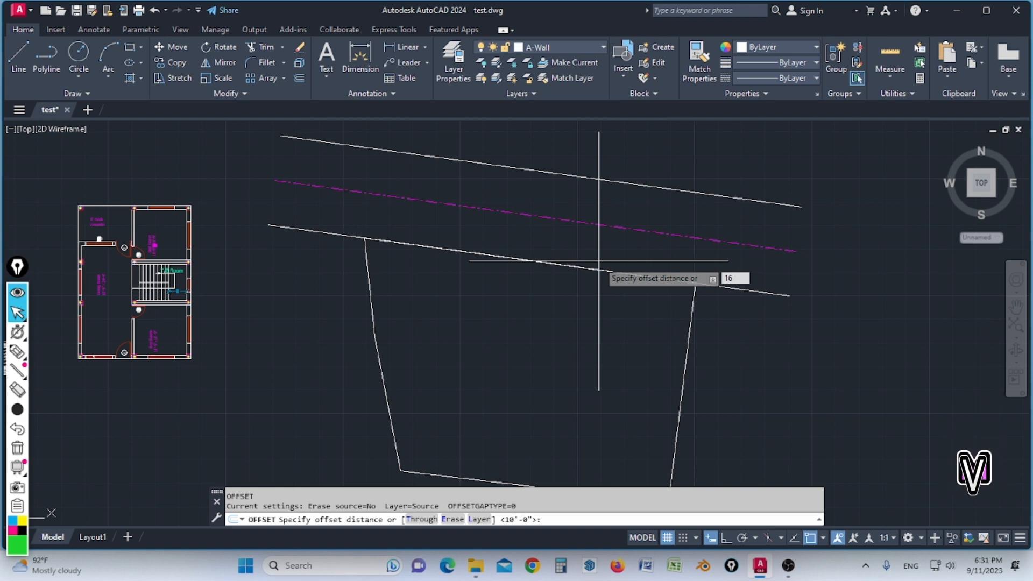
pyautogui.write("16'0")
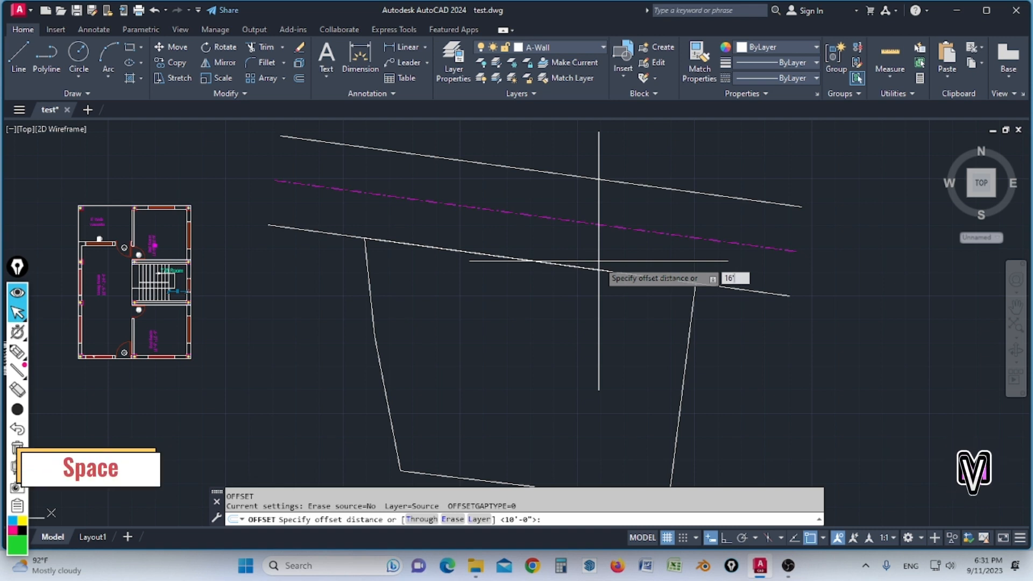
pyautogui.press('space')
pyautogui.click(627, 228)
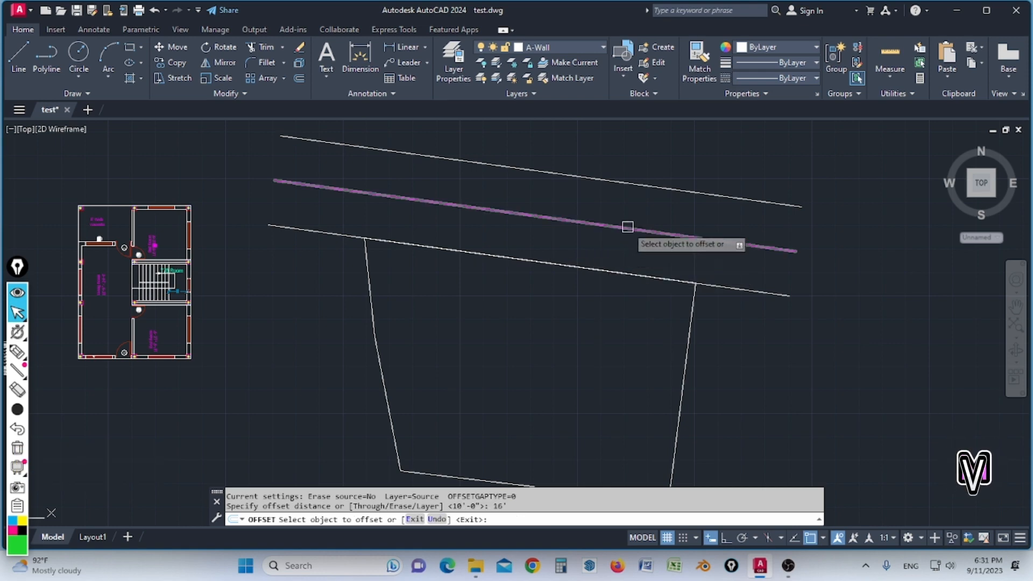
pyautogui.click(572, 258)
pyautogui.scroll(2, 675, 306)
pyautogui.scroll(-2, 682, 326)
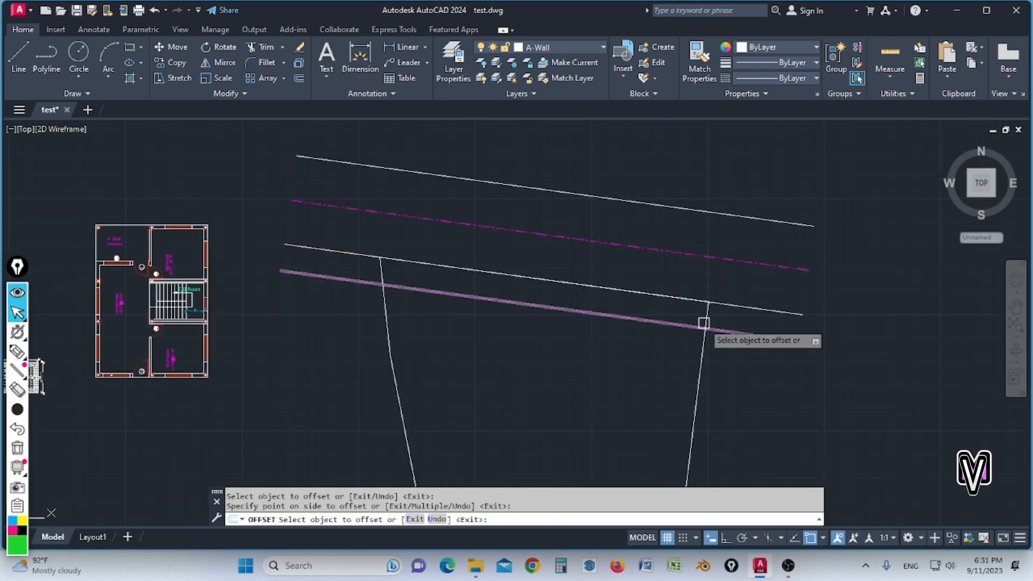
pyautogui.scroll(2, 704, 323)
pyautogui.scroll(-2, 667, 309)
pyautogui.scroll(2, 661, 315)
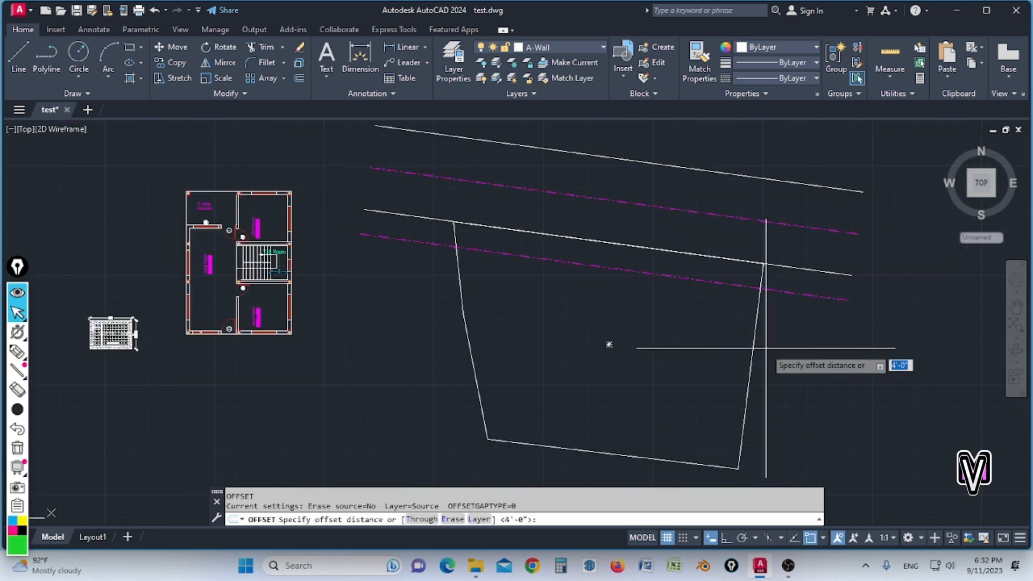
# Step: Offset the plot outline 3' inward to mark the setback inside the boundary
pyautogui.press('Escape')
pyautogui.write('o')
pyautogui.press('space')
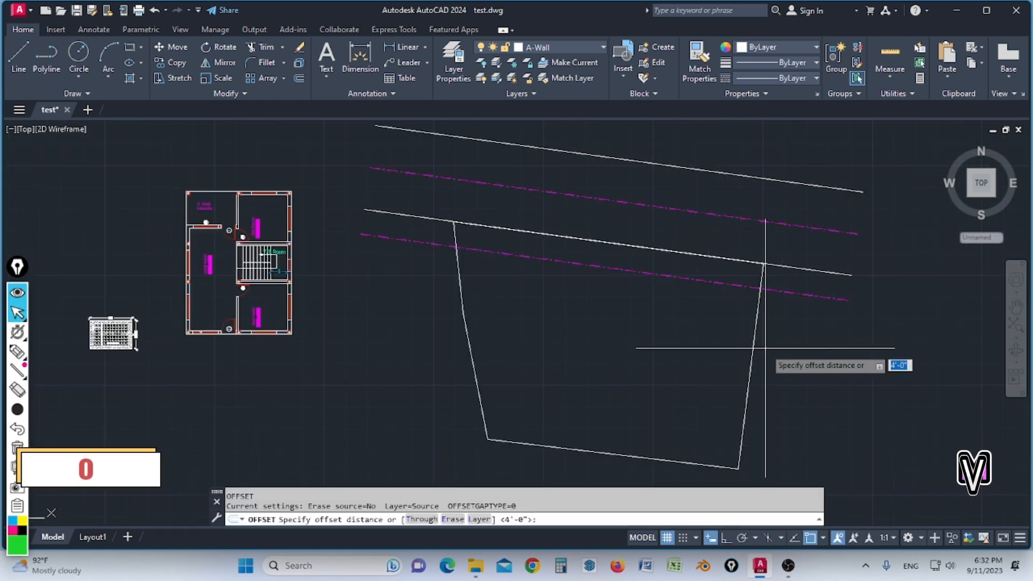
pyautogui.write("3'")
pyautogui.press('Return')
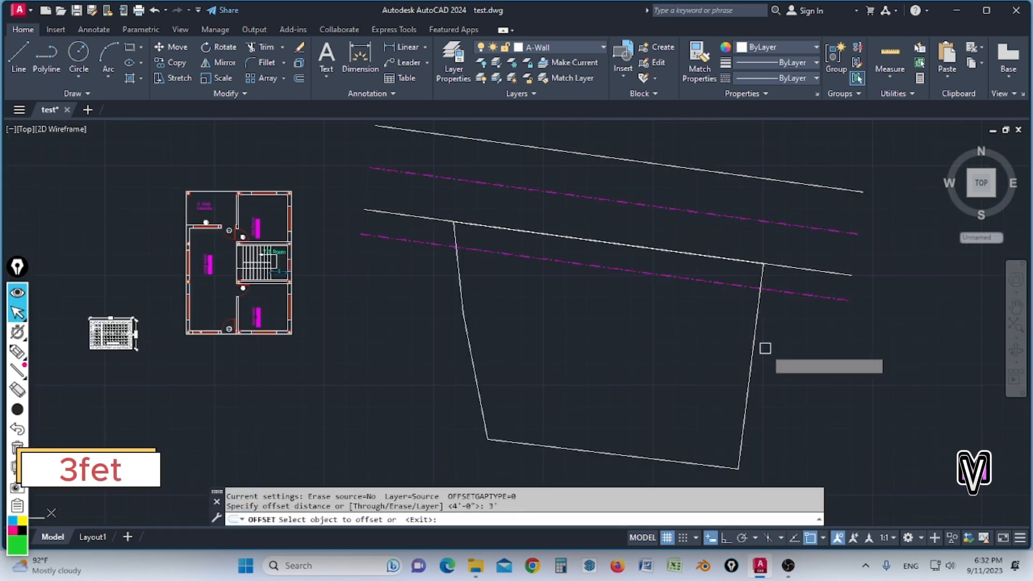
pyautogui.click(754, 350)
pyautogui.click(705, 356)
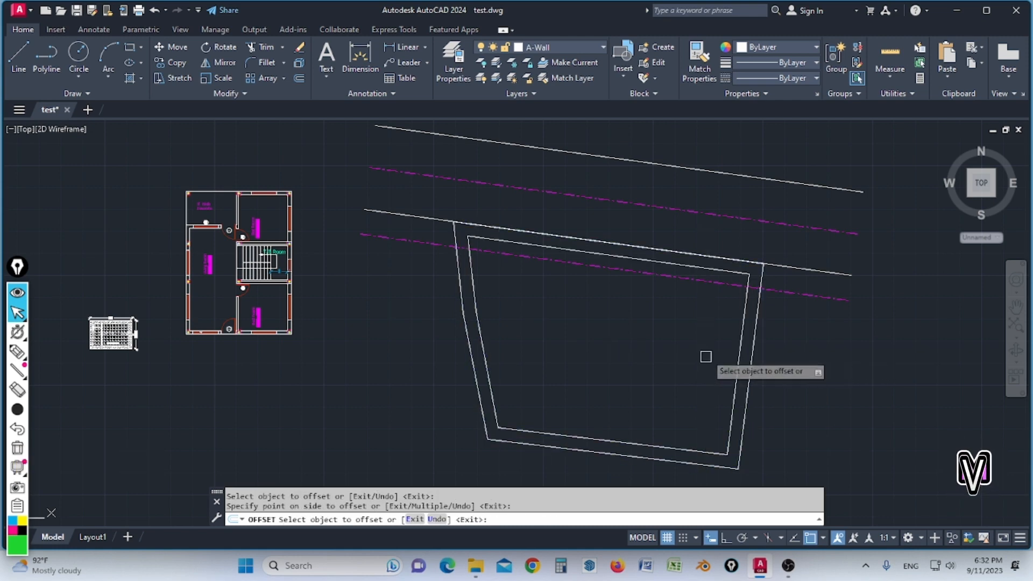
pyautogui.scroll(2, 751, 310)
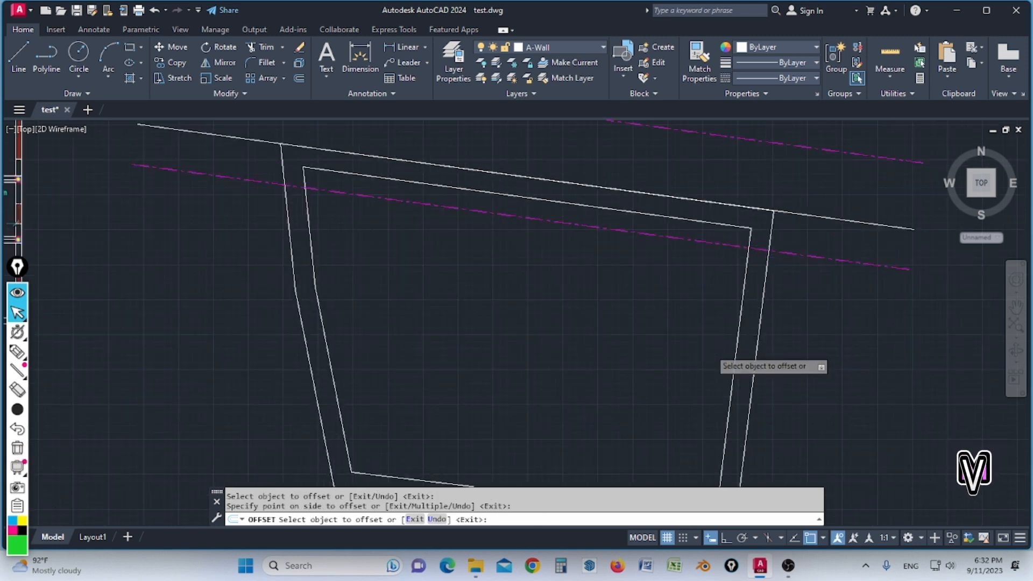
pyautogui.scroll(-2, 716, 349)
pyautogui.scroll(1, 664, 332)
pyautogui.press('Escape')
pyautogui.press('Escape')
pyautogui.scroll(-1, 665, 320)
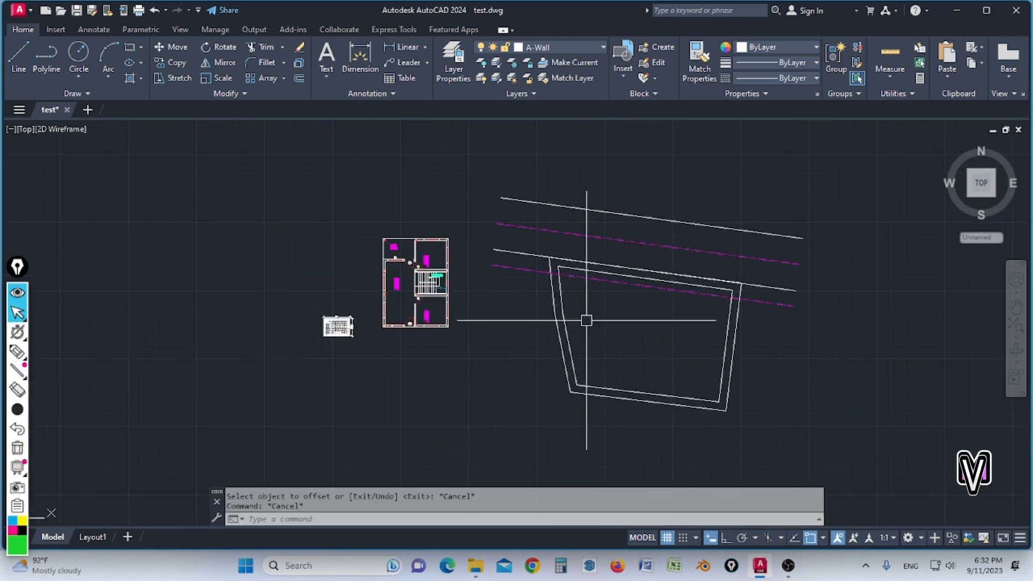
# Step: Draw a rectangle around the house floor plan from its upper-left outer corner to its lower-right outer corner
pyautogui.scroll(2, 735, 346)
pyautogui.scroll(-4, 692, 311)
pyautogui.scroll(4, 498, 271)
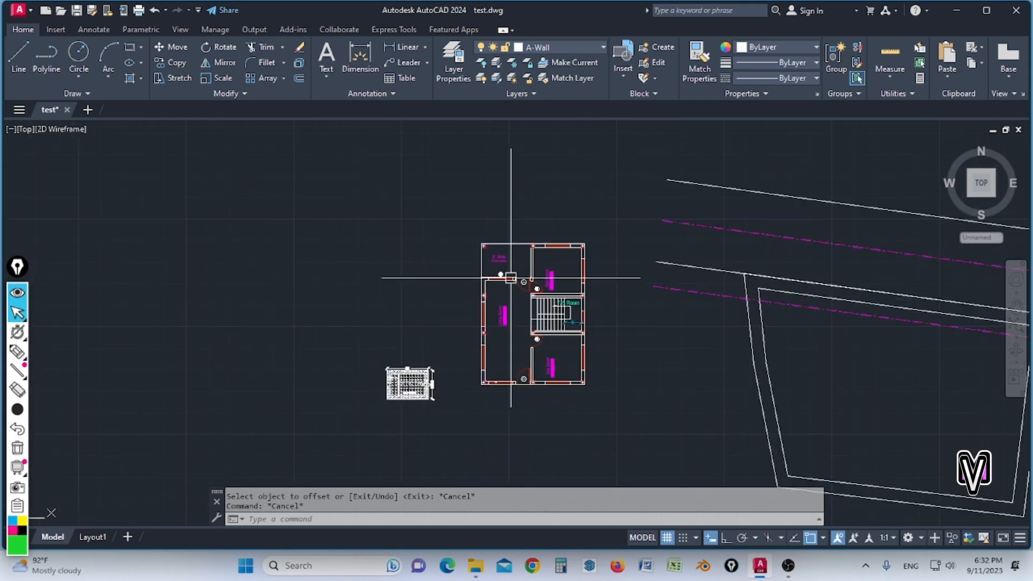
pyautogui.scroll(2, 473, 236)
pyautogui.scroll(-2, 553, 307)
pyautogui.scroll(2, 520, 311)
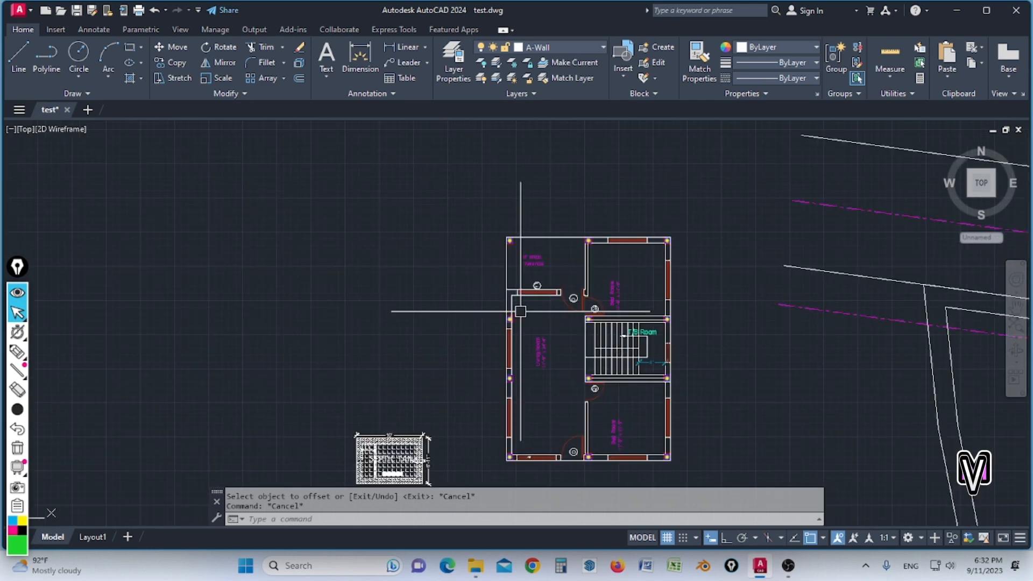
pyautogui.scroll(-3, 516, 268)
pyautogui.scroll(3, 511, 268)
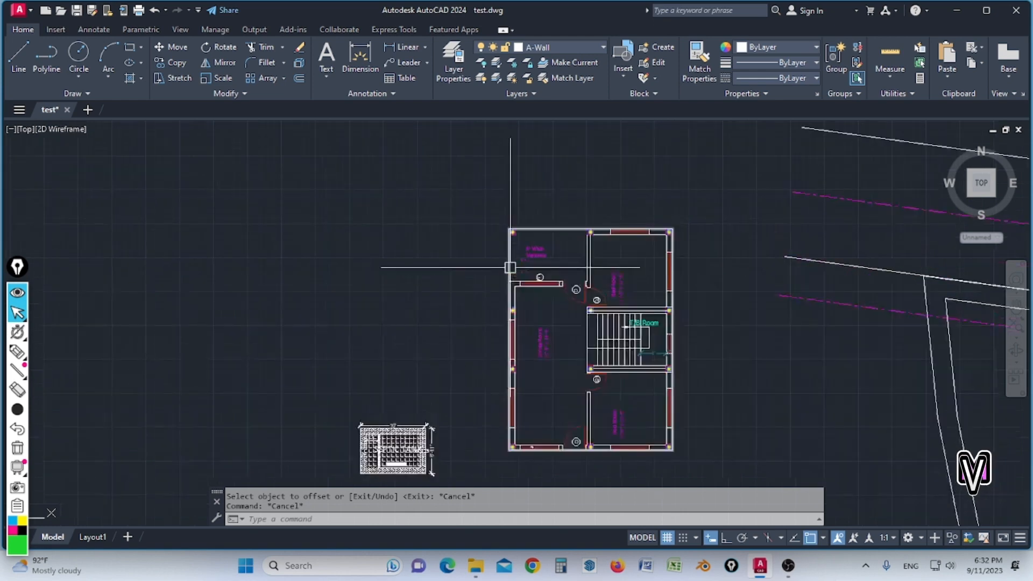
pyautogui.press('space')
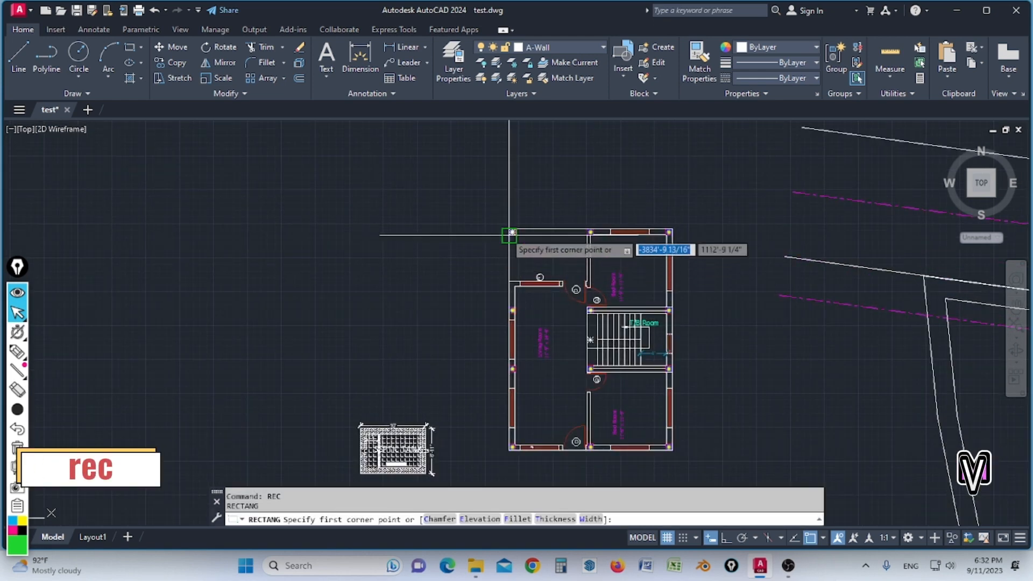
pyautogui.scroll(3, 509, 229)
pyautogui.click(510, 228)
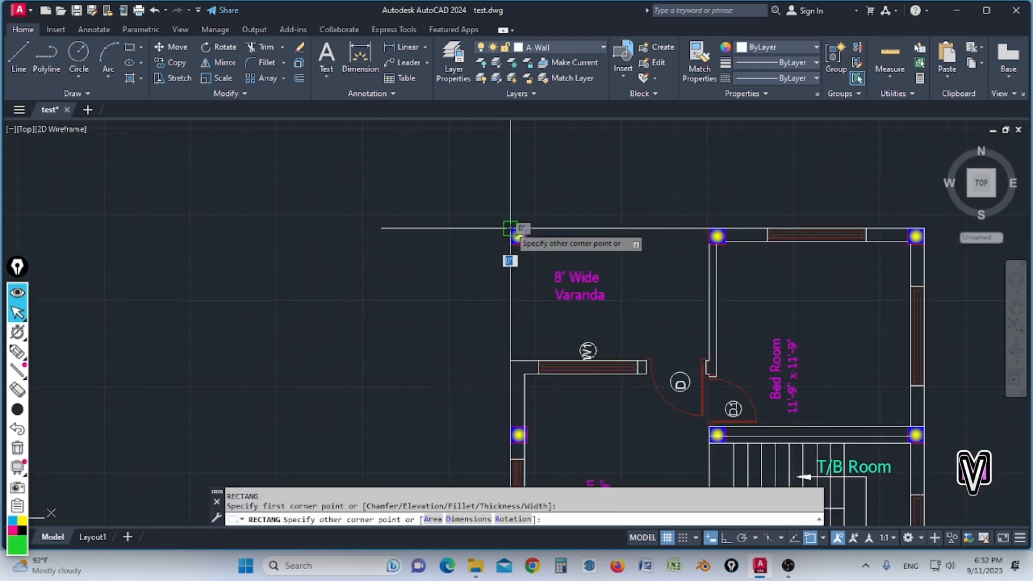
pyautogui.scroll(-3, 511, 231)
pyautogui.scroll(4, 681, 445)
pyautogui.click(681, 446)
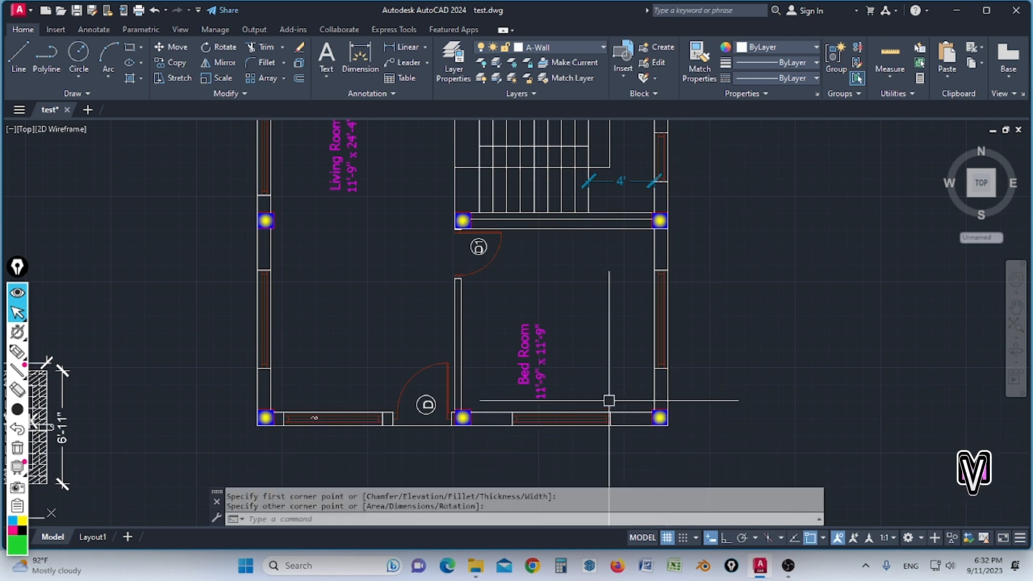
# Step: Hatch the rectangle around the floor plan with a hatch scale of 75
pyautogui.scroll(-4, 606, 399)
pyautogui.scroll(4, 471, 226)
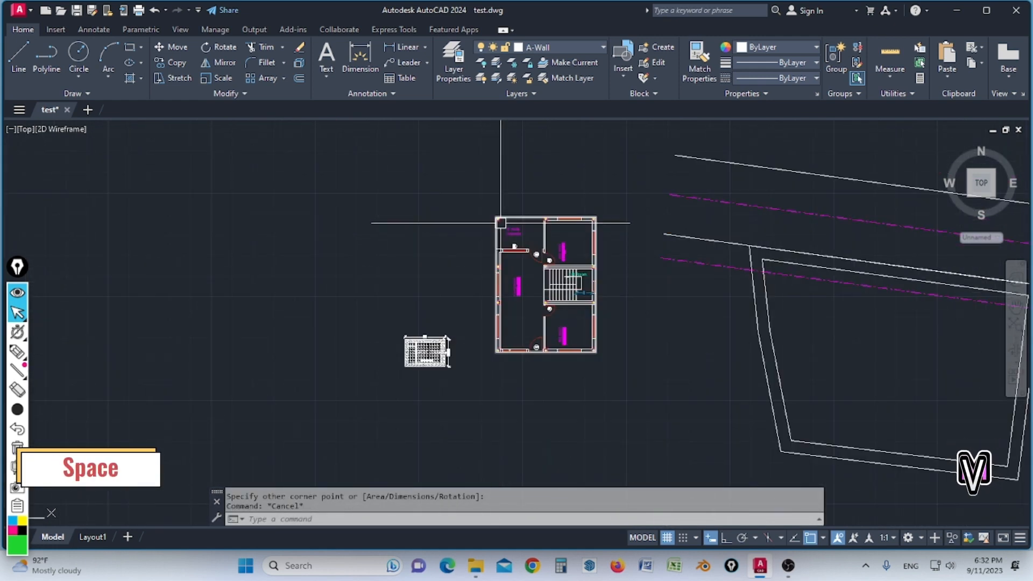
pyautogui.write('h')
pyautogui.press('space')
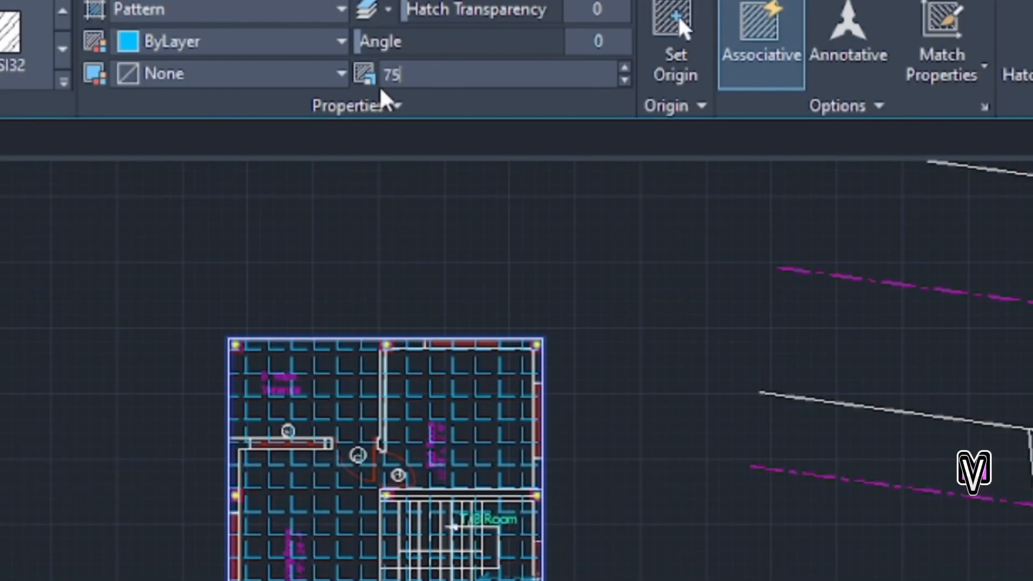
pyautogui.press('Return')
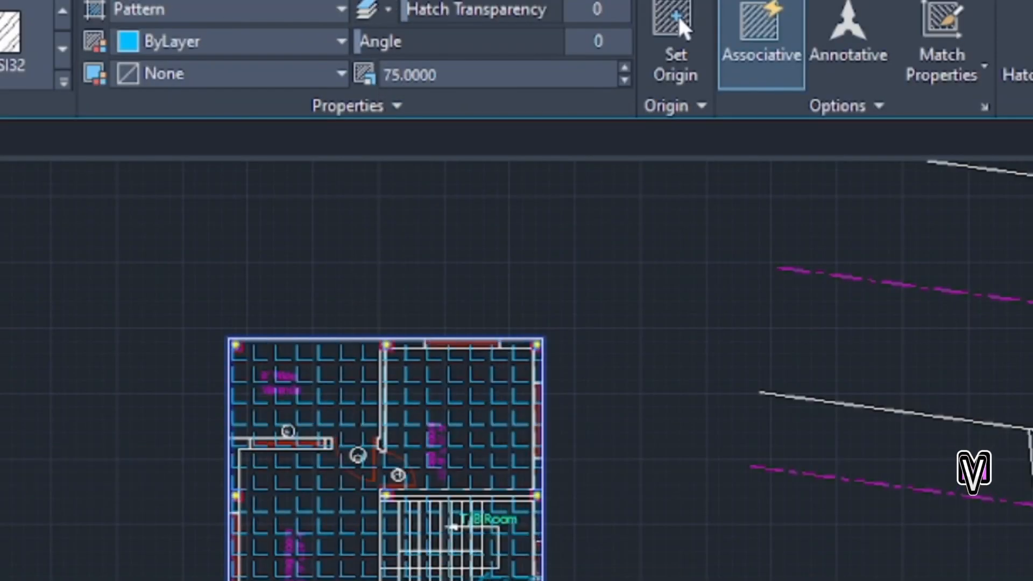
pyautogui.scroll(-6, 427, 533)
pyautogui.scroll(2, 461, 540)
pyautogui.press('Return')
# Step: Move the hatched floor plan by its upper-right corner to where the front setback line meets the plot's inner offset outline
pyautogui.scroll(4, 441, 510)
pyautogui.scroll(-2, 455, 515)
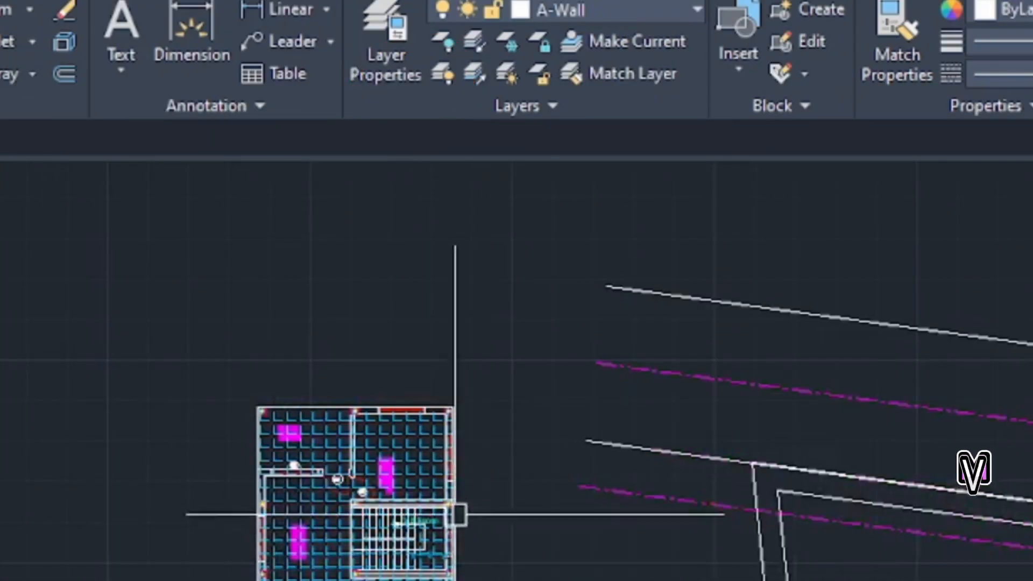
pyautogui.click(272, 251)
pyautogui.click(430, 398)
pyautogui.press('Return')
pyautogui.scroll(4, 420, 406)
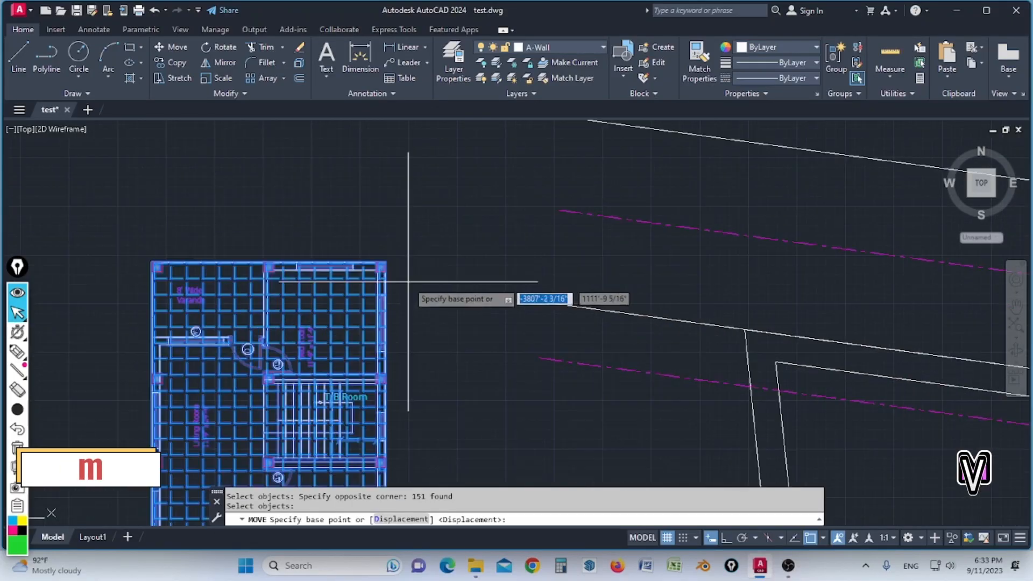
pyautogui.click(385, 263)
pyautogui.scroll(-6, 393, 244)
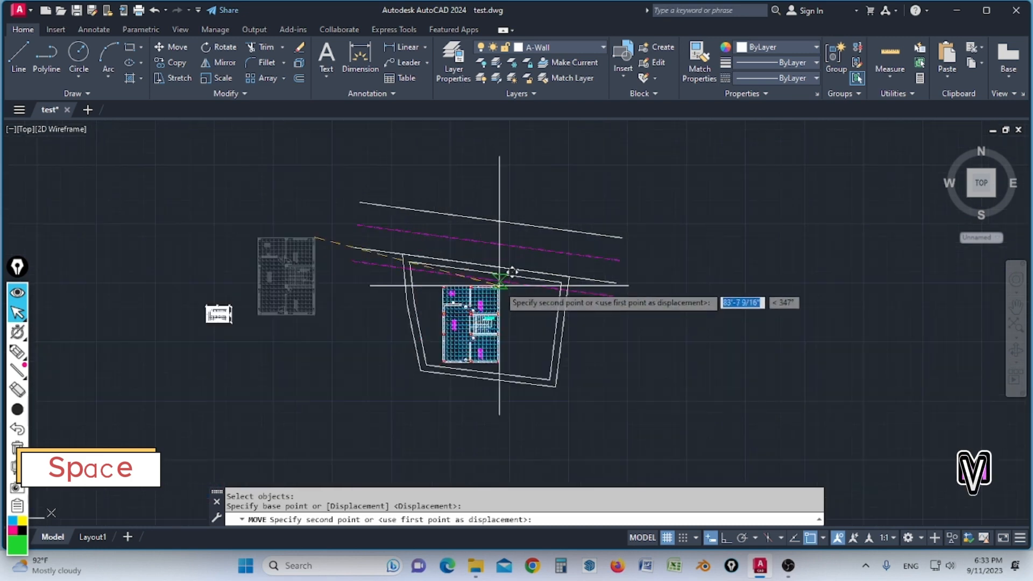
pyautogui.scroll(6, 506, 280)
pyautogui.click(644, 294)
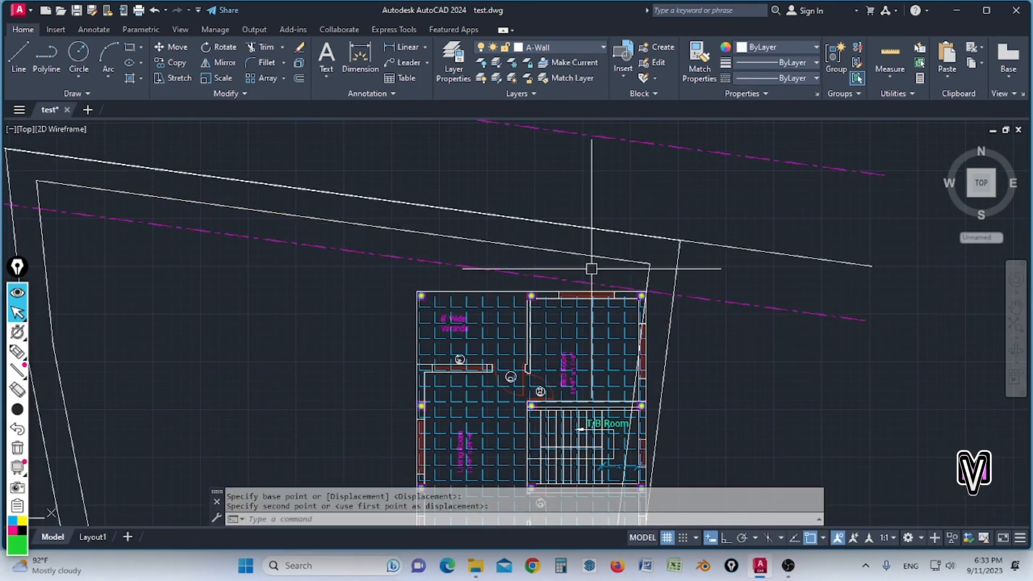
pyautogui.scroll(-4, 549, 276)
pyautogui.scroll(1, 546, 287)
pyautogui.scroll(-2, 528, 254)
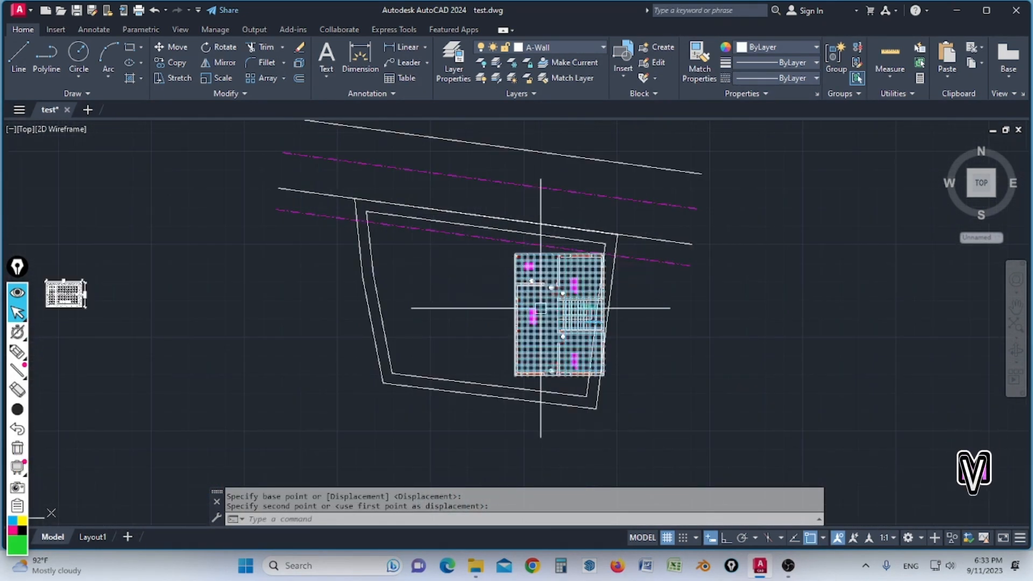
# Step: Rotate the hatched floor plan about its upper-right corner by reference, aligning its right side with the plot's inner offset outline
pyautogui.scroll(2, 541, 307)
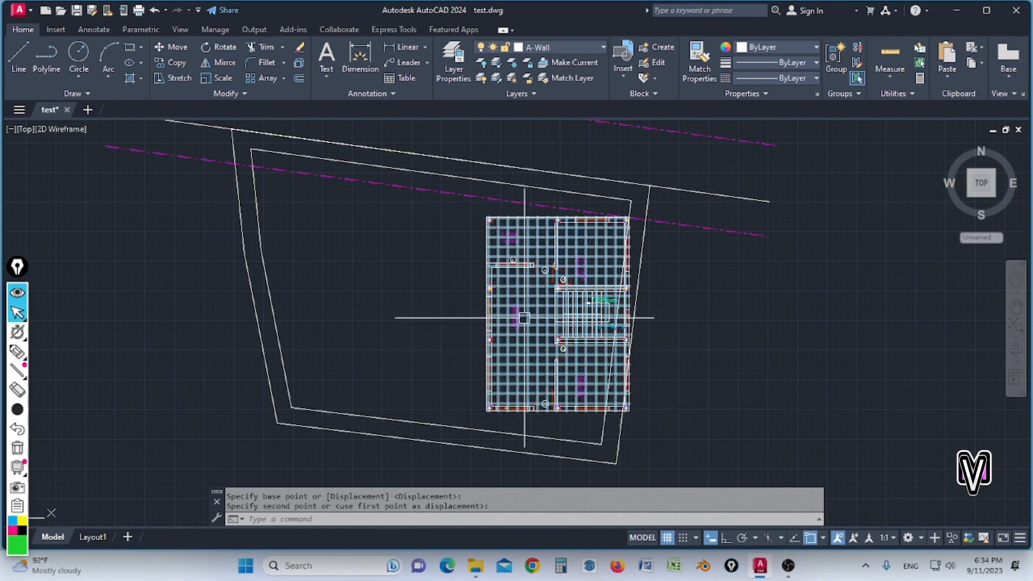
pyautogui.write('ro')
pyautogui.press('Return')
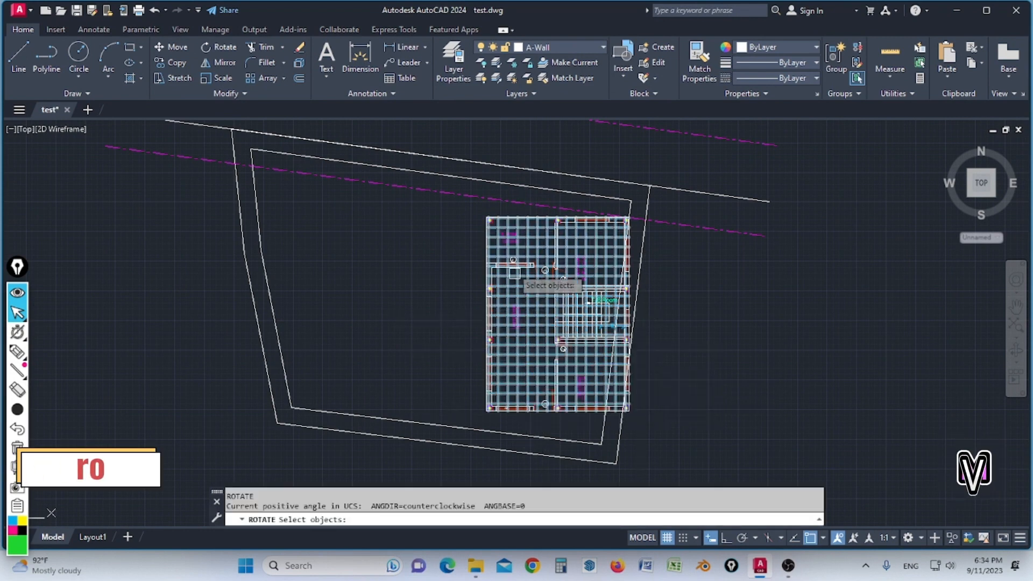
pyautogui.click(435, 141)
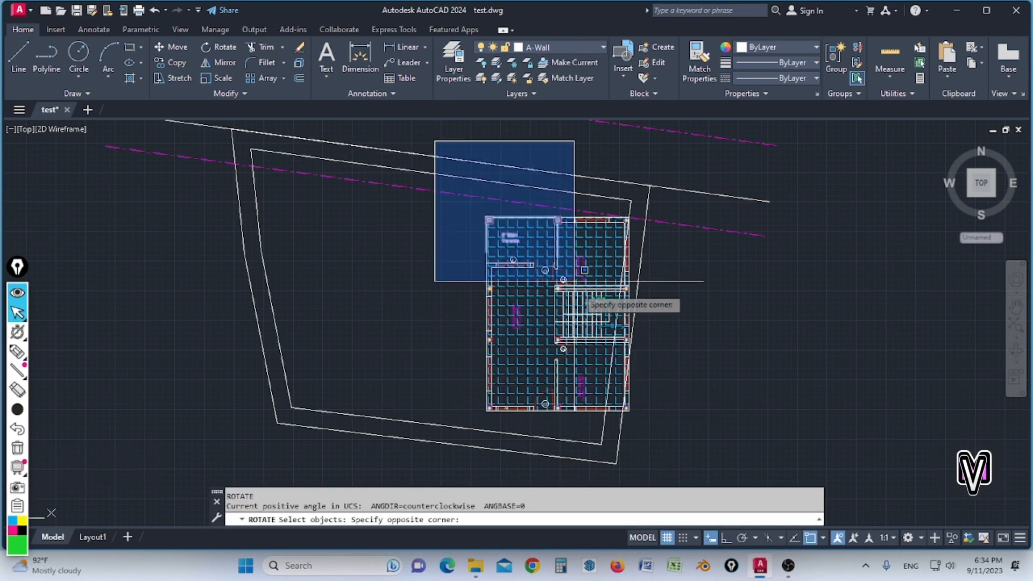
pyautogui.click(672, 433)
pyautogui.scroll(2, 662, 210)
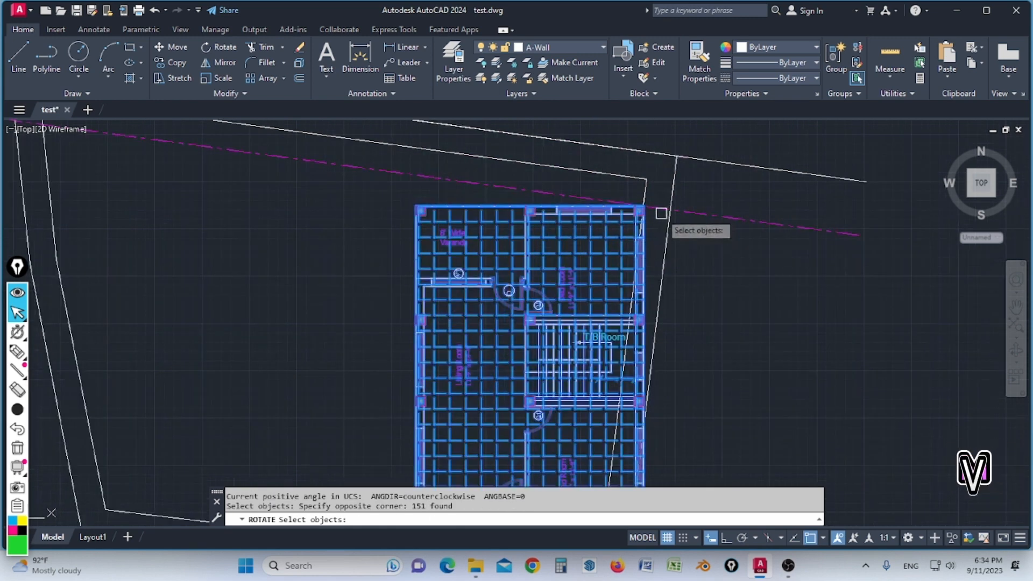
pyautogui.scroll(-2, 652, 387)
pyautogui.scroll(2, 667, 196)
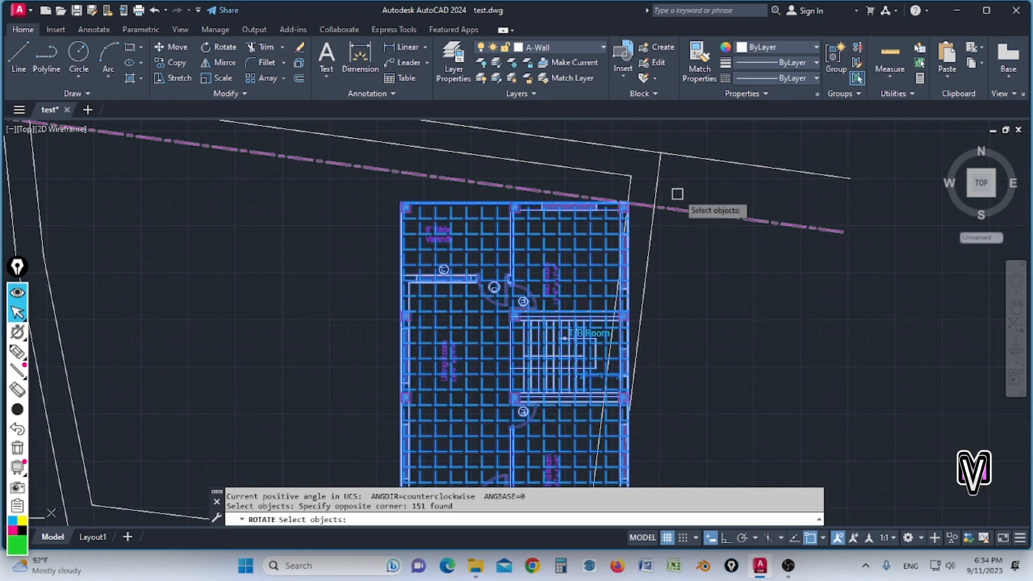
pyautogui.press('Return')
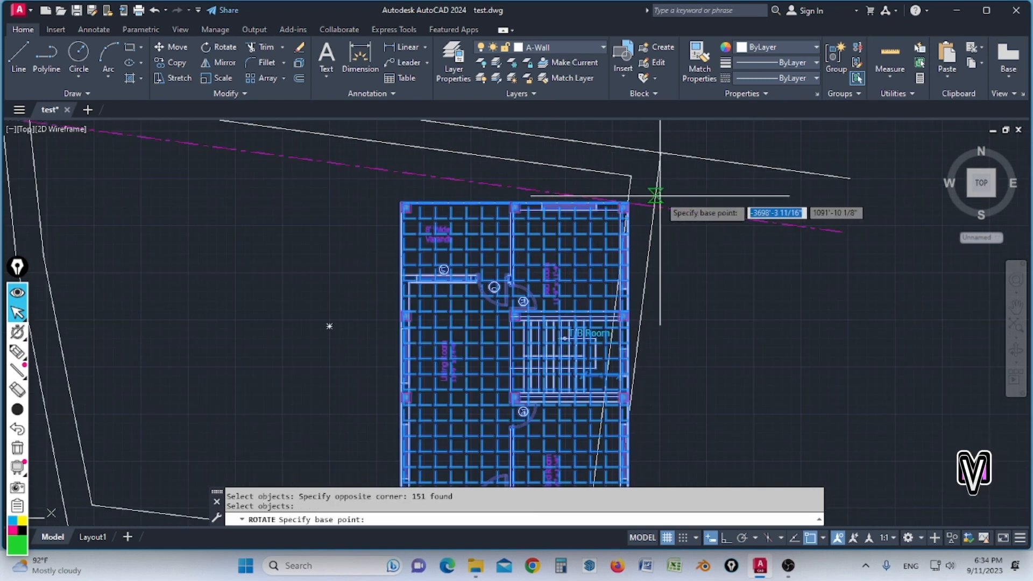
pyautogui.scroll(4, 653, 199)
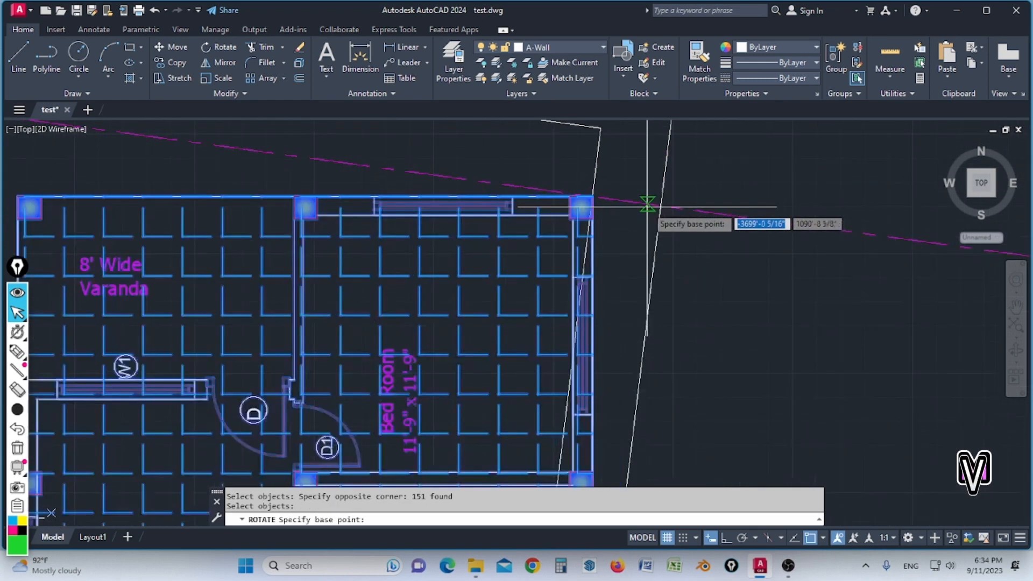
pyautogui.click(593, 195)
pyautogui.scroll(-5, 578, 202)
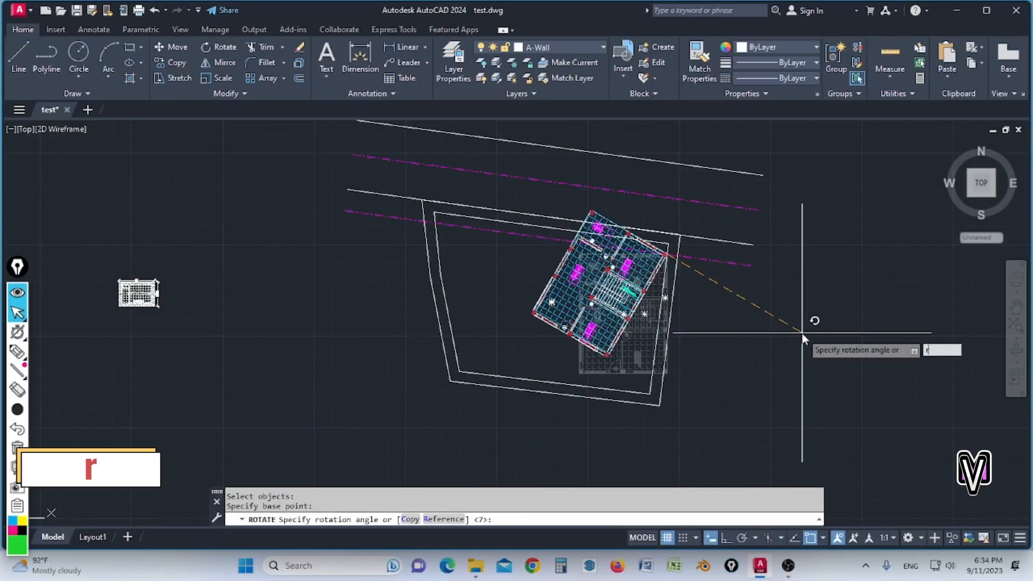
pyautogui.press('space')
pyautogui.scroll(5, 662, 269)
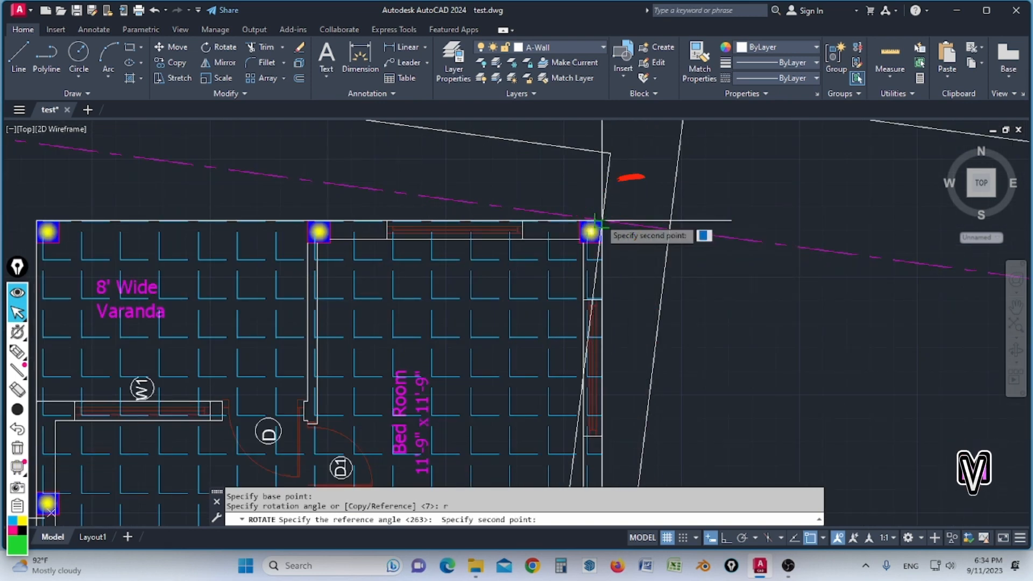
pyautogui.scroll(-3, 596, 222)
pyautogui.scroll(5, 662, 345)
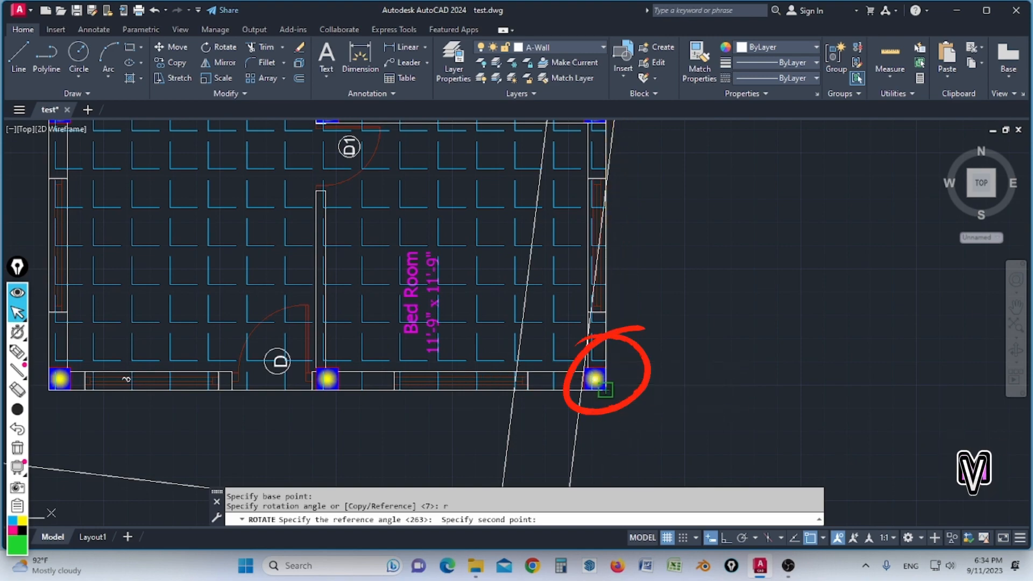
pyautogui.click(605, 390)
pyautogui.scroll(-4, 604, 390)
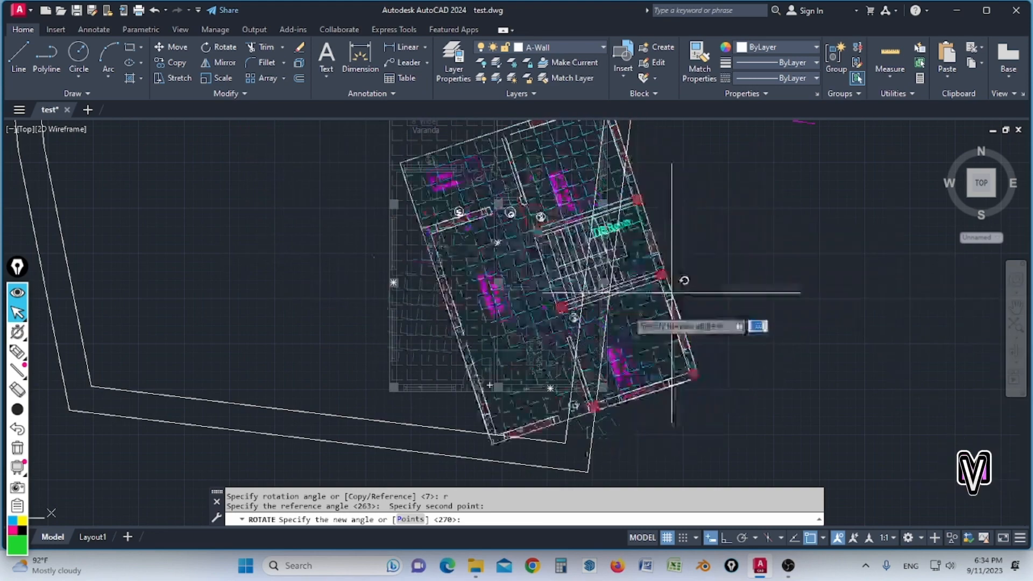
pyautogui.scroll(-5, 635, 344)
pyautogui.scroll(10, 452, 355)
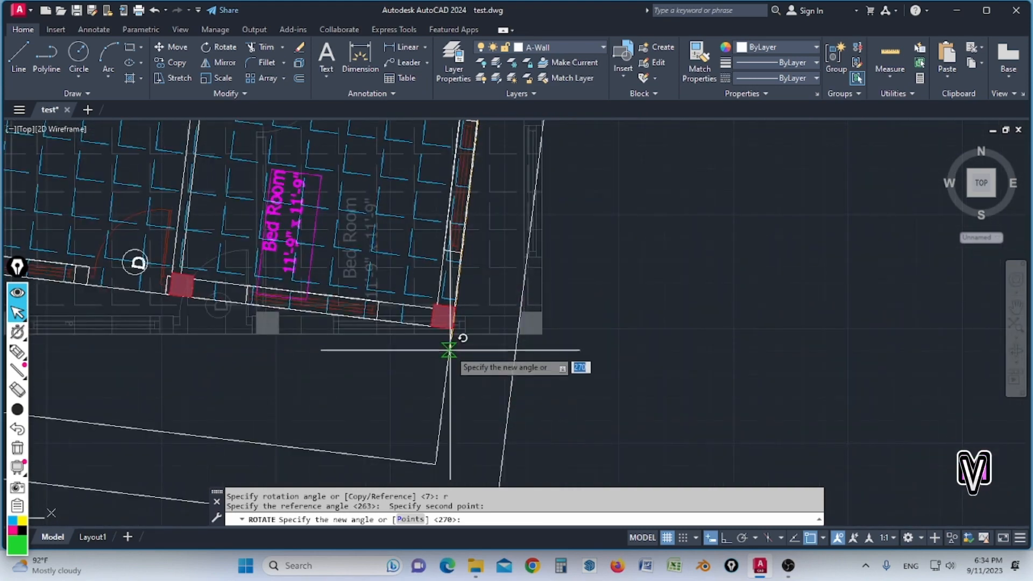
pyautogui.click(449, 349)
pyautogui.scroll(-6, 450, 349)
# Step: Move the rotated floor plan 4' away from the front setback line, along the right side of the inner offset outline
pyautogui.write('m')
pyautogui.press('Return')
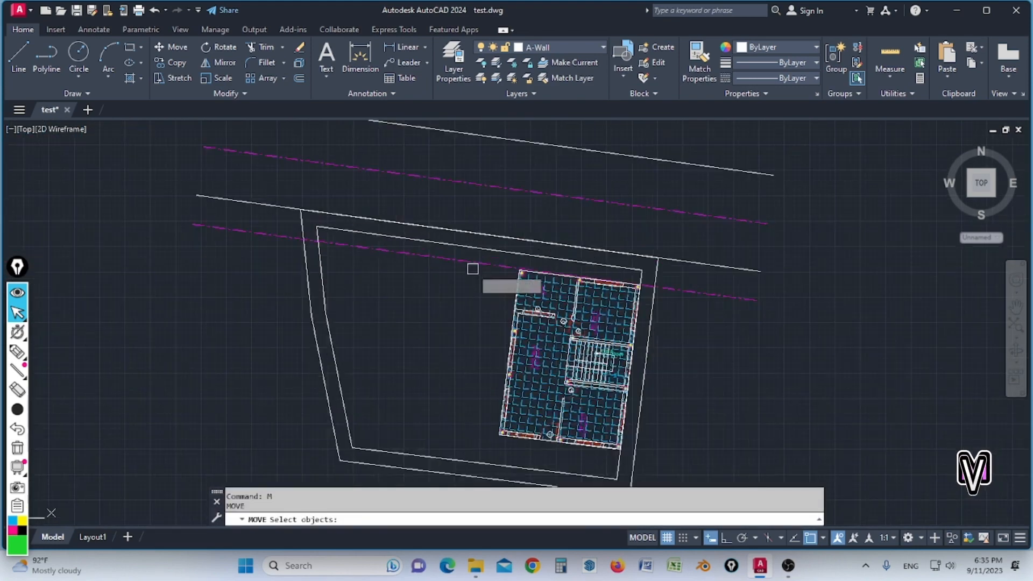
pyautogui.click(479, 225)
pyautogui.click(684, 451)
pyautogui.scroll(6, 633, 289)
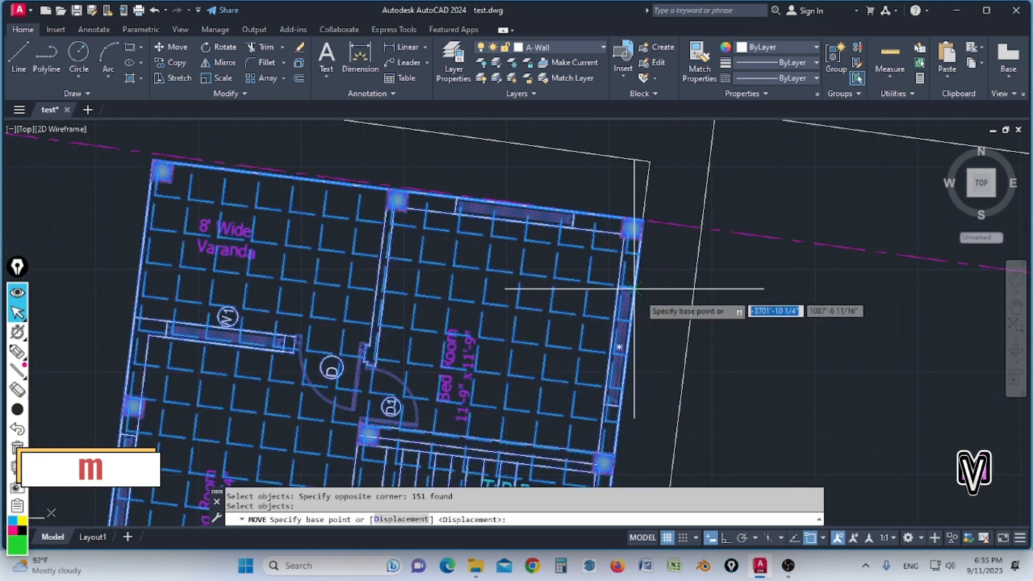
pyautogui.click(632, 228)
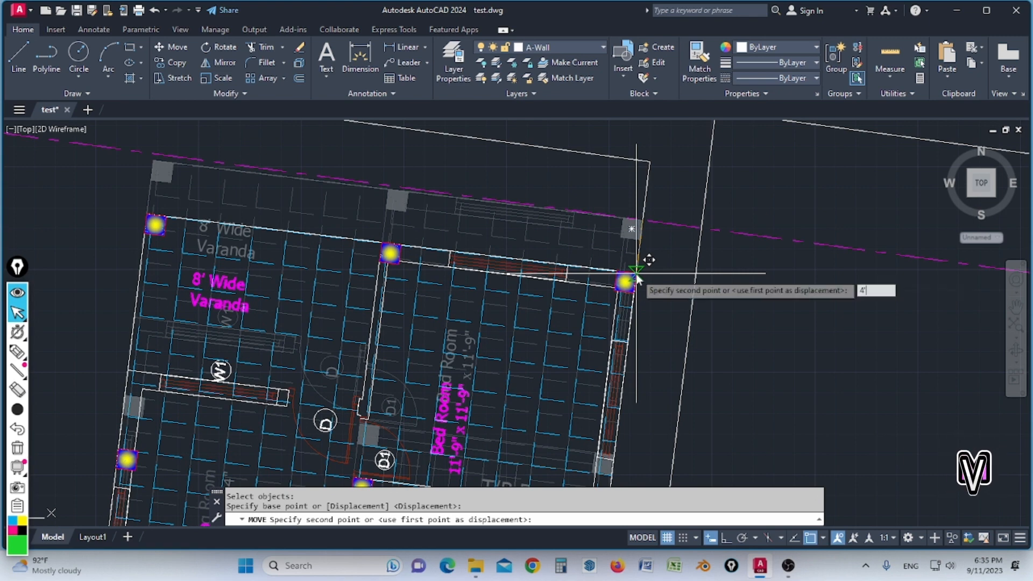
pyautogui.press('Return')
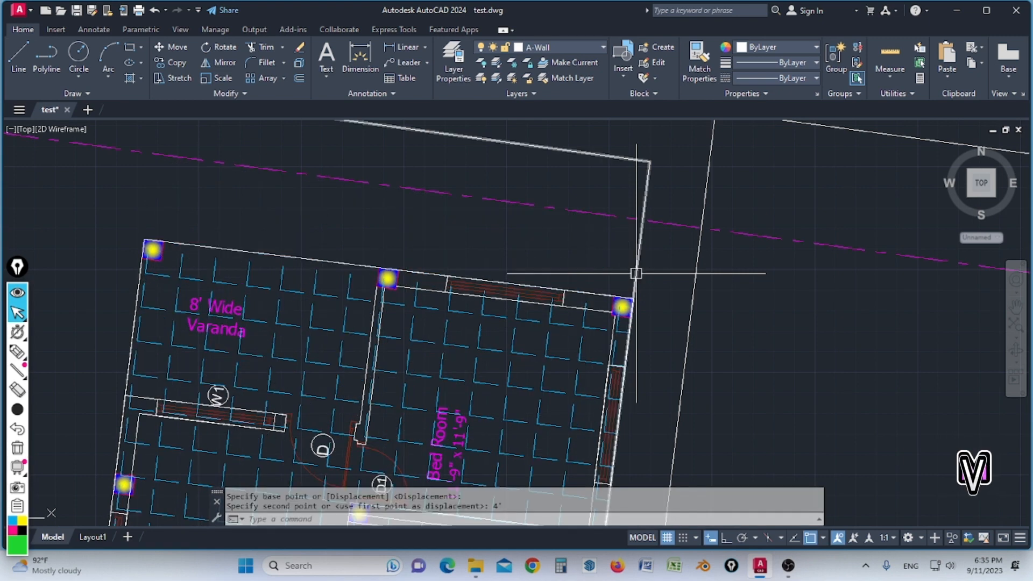
# Step: Measure the aligned distance from the floor plan's rear wall to the rear plot boundary
pyautogui.scroll(-5, 611, 253)
pyautogui.scroll(2, 560, 410)
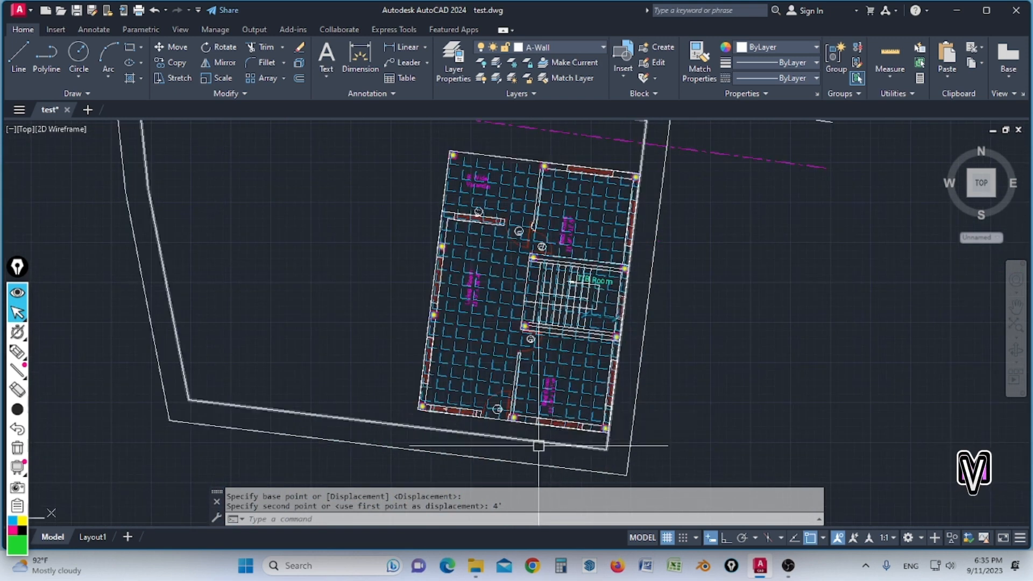
pyautogui.scroll(-2, 587, 375)
pyautogui.scroll(4, 532, 422)
pyautogui.write('DAL')
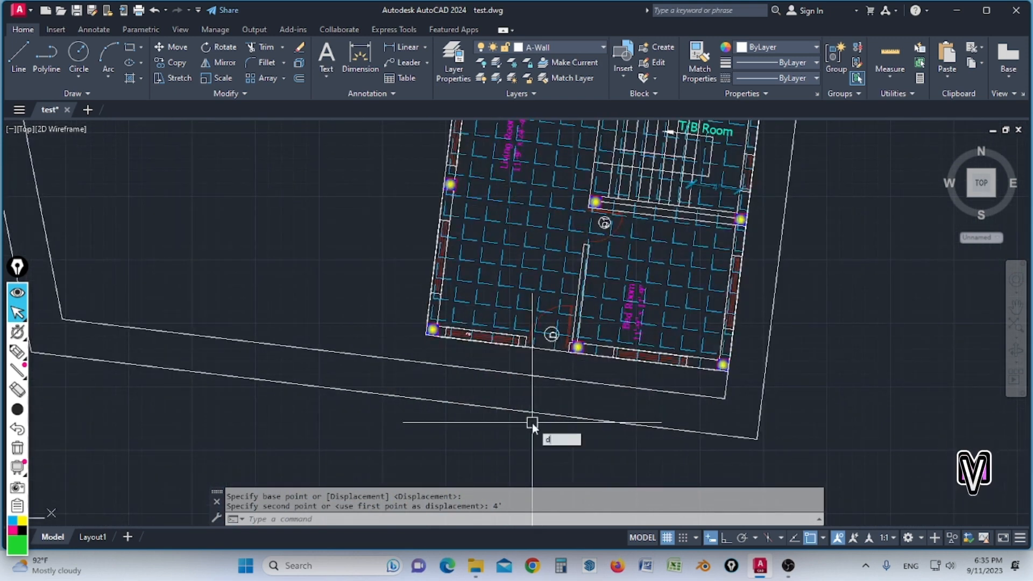
pyautogui.press('Return')
pyautogui.scroll(2, 571, 355)
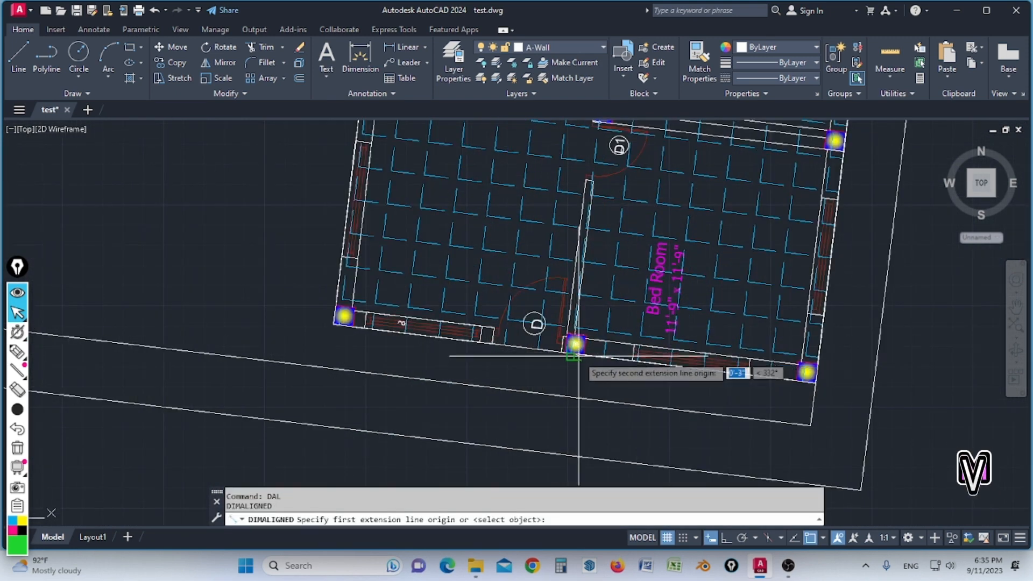
pyautogui.click(578, 347)
pyautogui.click(560, 457)
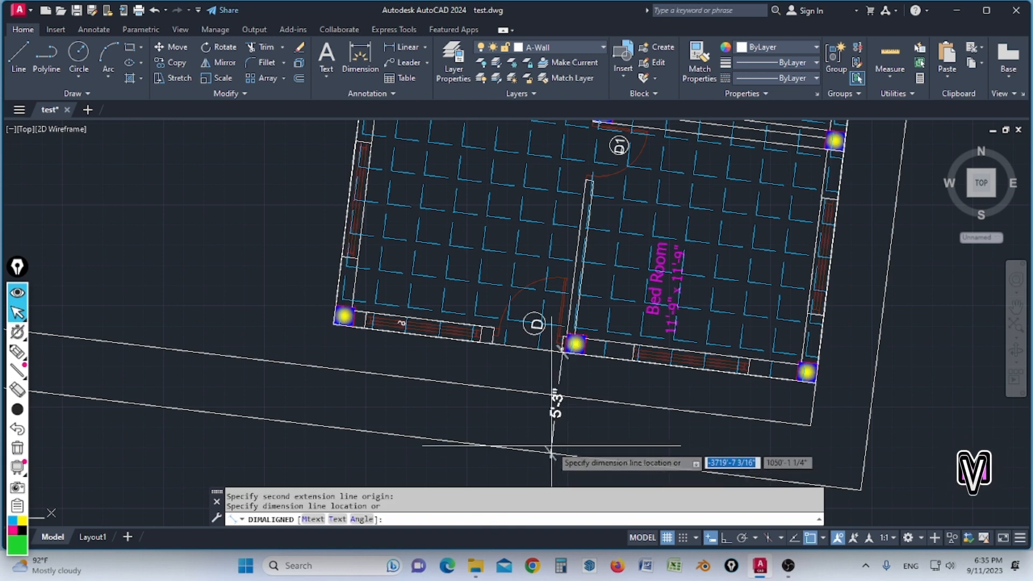
pyautogui.press('Escape')
# Step: Erase the inner offset outline of the plot
pyautogui.scroll(-4, 603, 419)
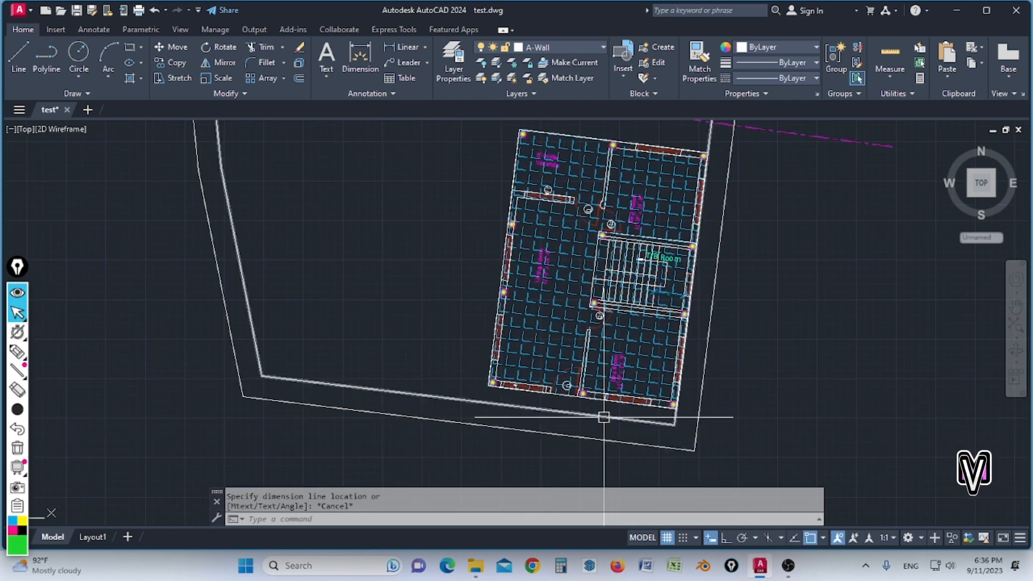
pyautogui.scroll(-5, 602, 419)
pyautogui.scroll(7, 622, 425)
pyautogui.scroll(-4, 625, 371)
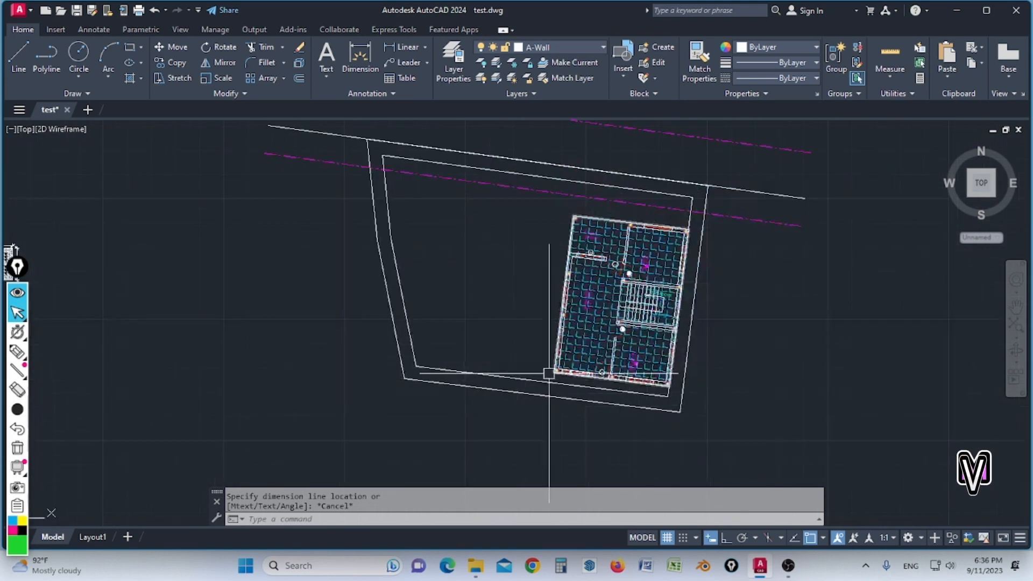
pyautogui.scroll(3, 547, 369)
pyautogui.write('E')
pyautogui.press('Return')
pyautogui.click(511, 345)
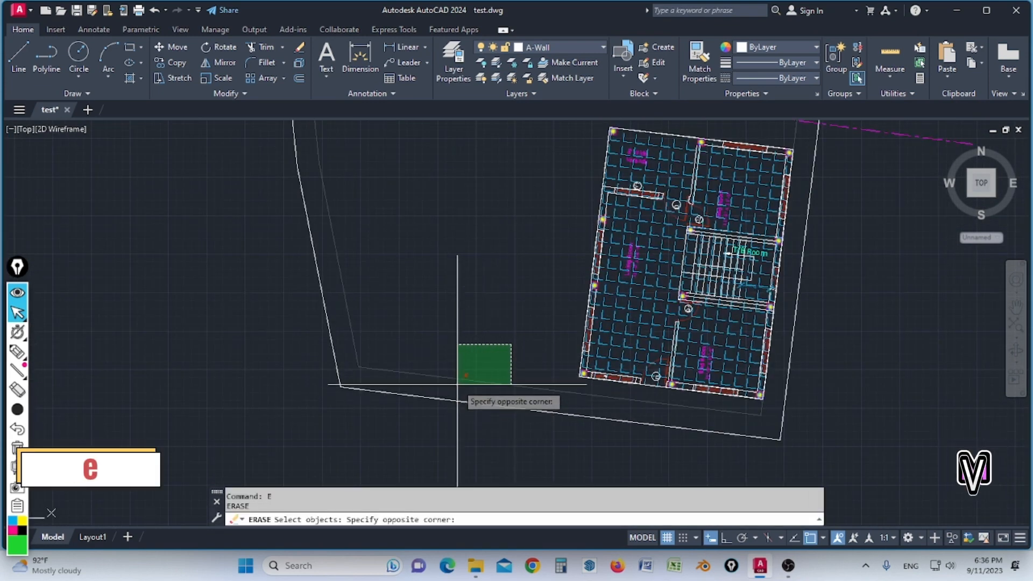
pyautogui.click(484, 375)
pyautogui.scroll(-3, 595, 357)
pyautogui.scroll(5, 641, 269)
pyautogui.press('space')
pyautogui.scroll(-3, 623, 247)
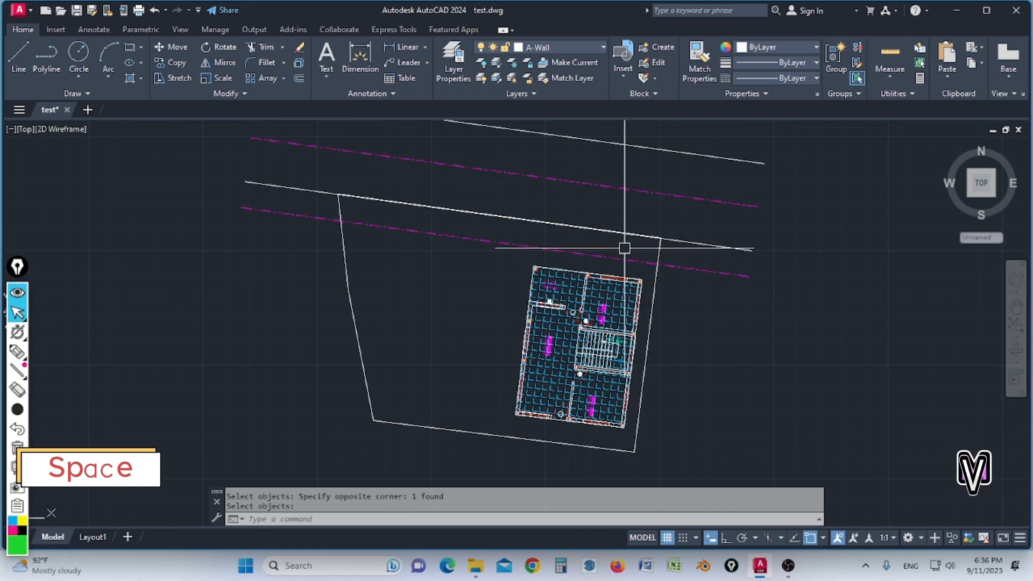
pyautogui.write('o')
pyautogui.press('space')
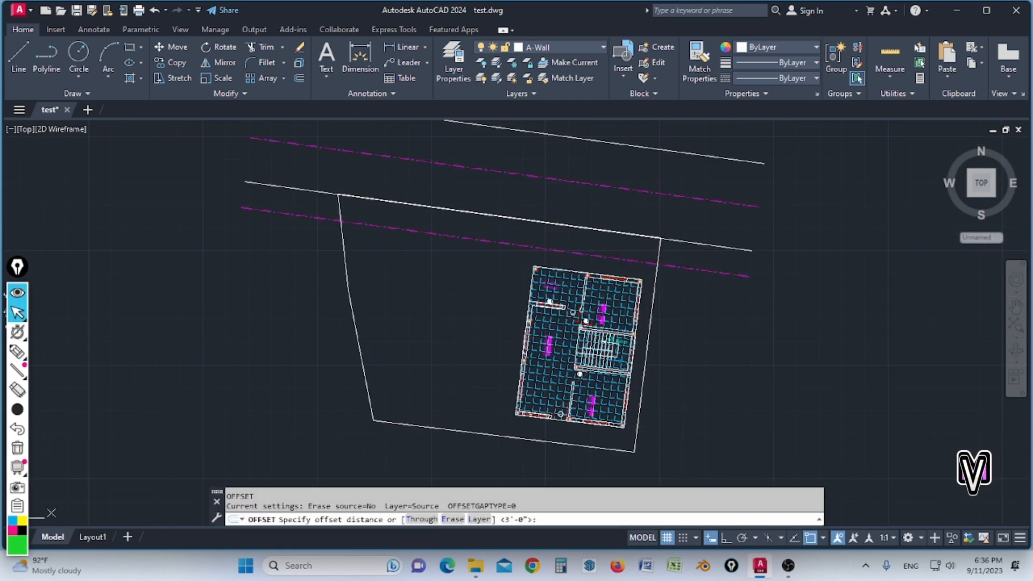
pyautogui.press('Escape')
# Step: Measure the gap between the floor plan's upper-right corner and the front setback line with linear and aligned dimensions
pyautogui.scroll(2, 631, 277)
pyautogui.scroll(-4, 630, 268)
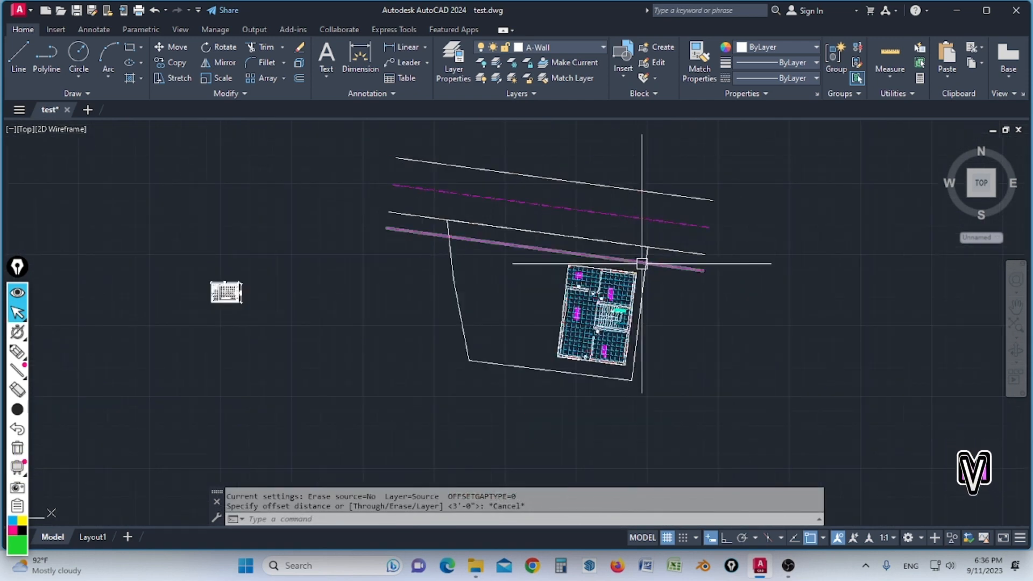
pyautogui.scroll(4, 619, 285)
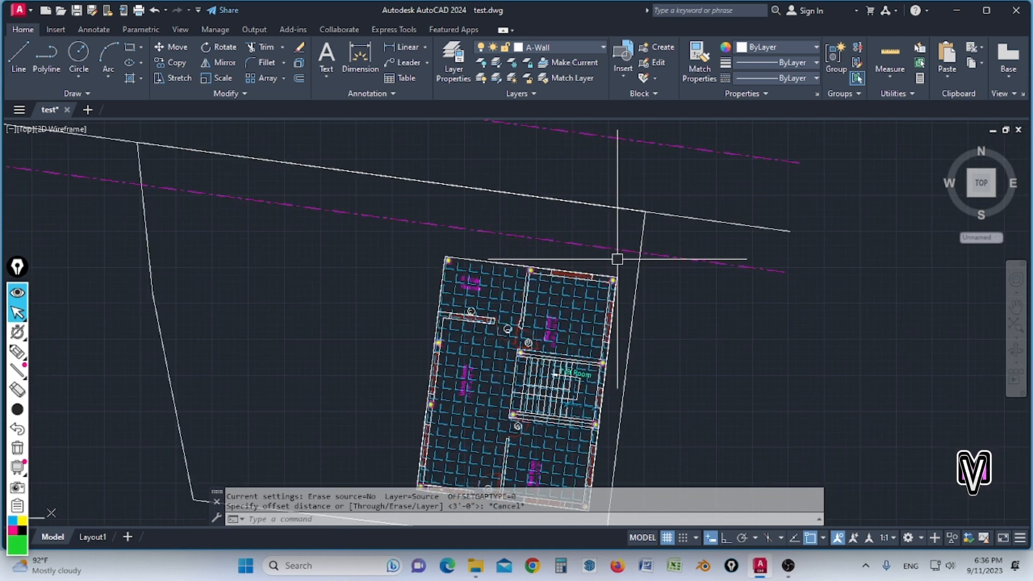
pyautogui.write('dli')
pyautogui.press('space')
pyautogui.scroll(4, 637, 260)
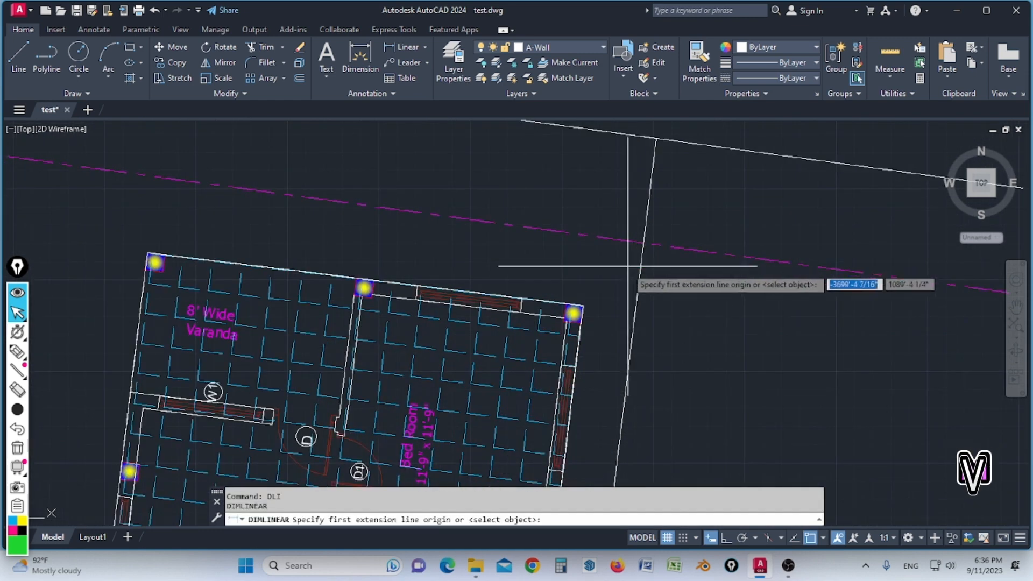
pyautogui.click(583, 305)
pyautogui.click(590, 237)
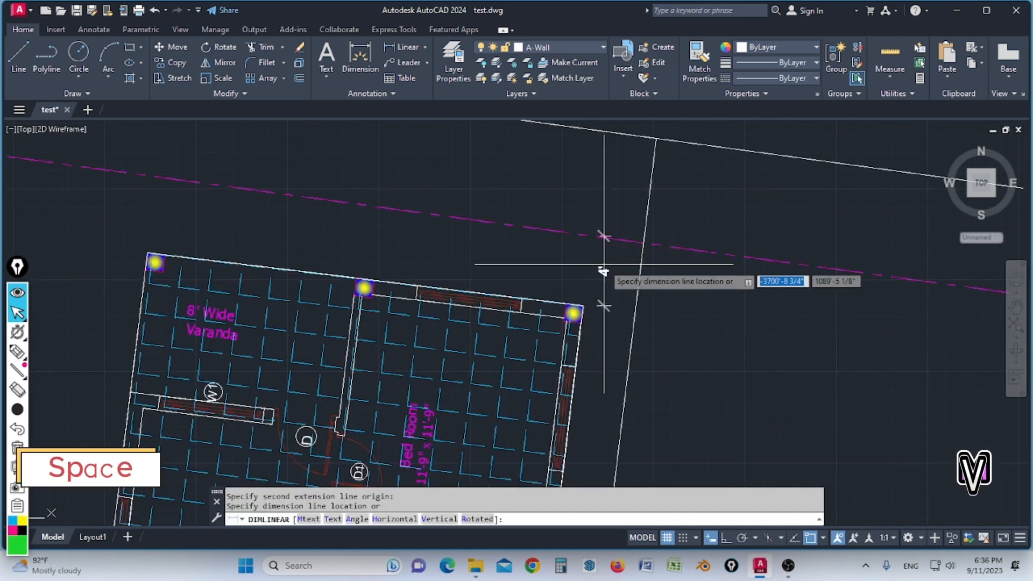
pyautogui.press('Escape')
pyautogui.write('dal')
pyautogui.press('space')
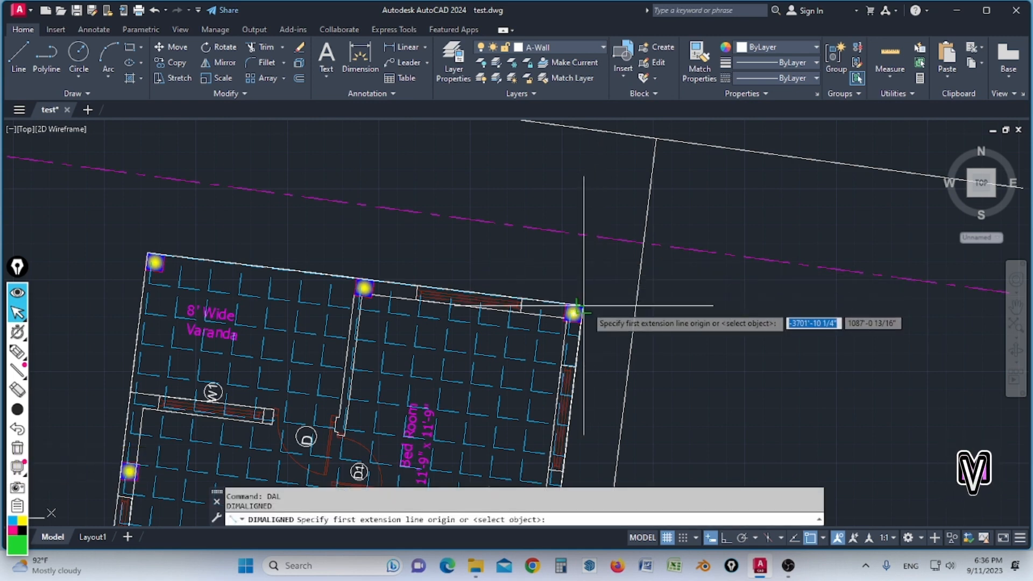
pyautogui.click(583, 306)
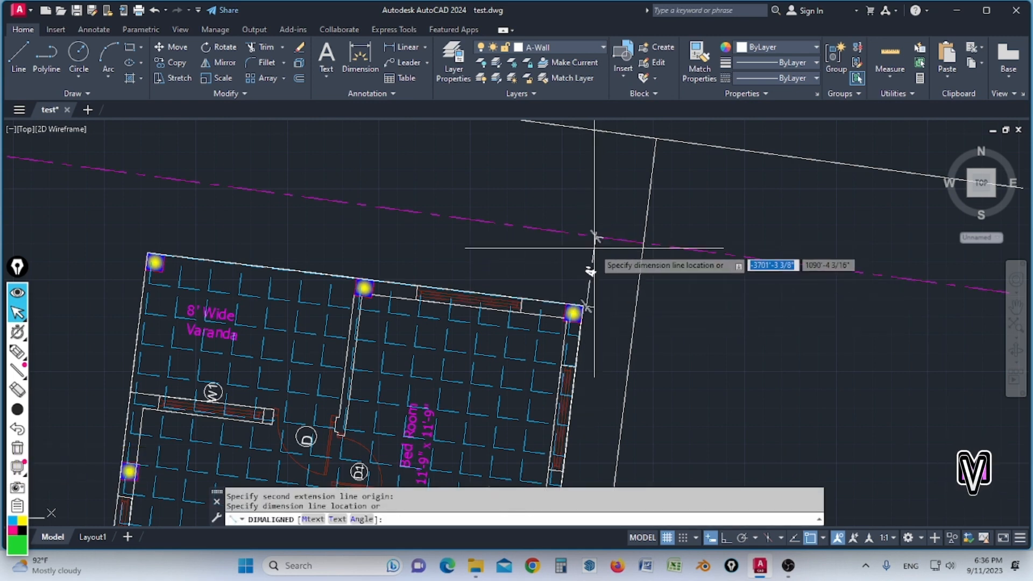
# Step: Draw a short vertical line and a horizontal line forming an L in the empty area beside the road lines
pyautogui.scroll(3, 594, 248)
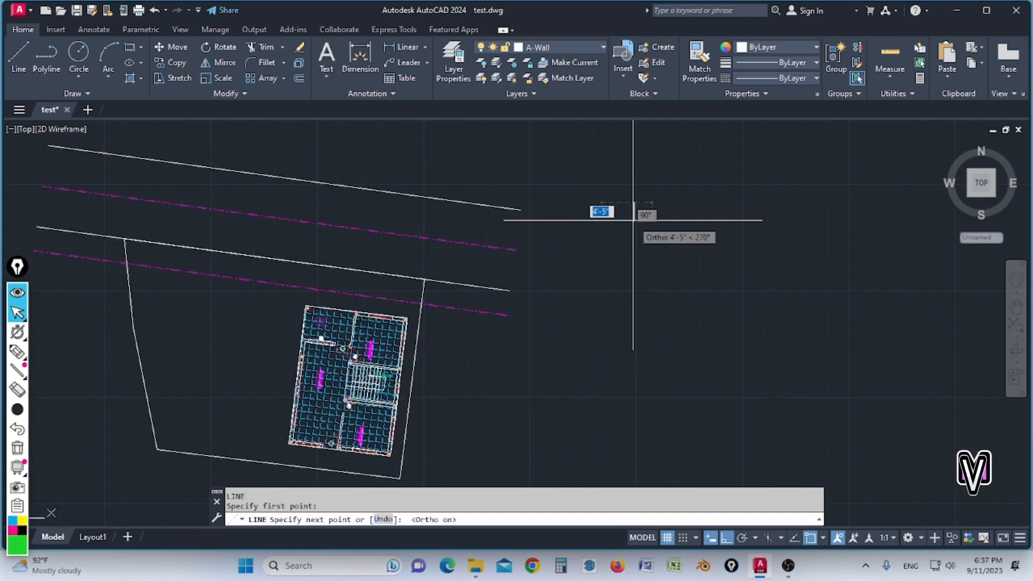
pyautogui.scroll(2, 634, 226)
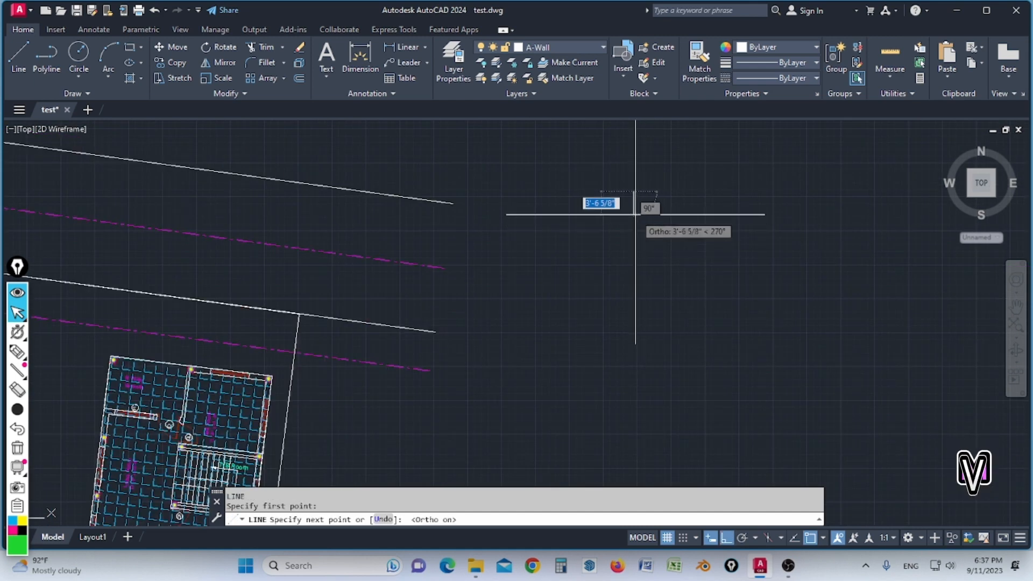
pyautogui.click(685, 234)
pyautogui.press('Return')
pyautogui.write('mi')
pyautogui.press('Return')
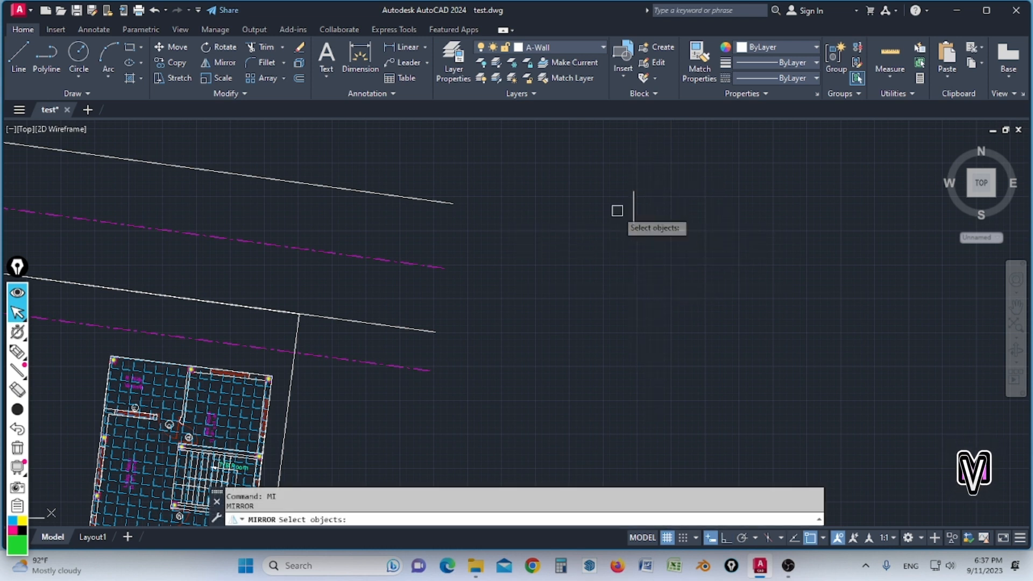
pyautogui.click(612, 174)
pyautogui.click(793, 284)
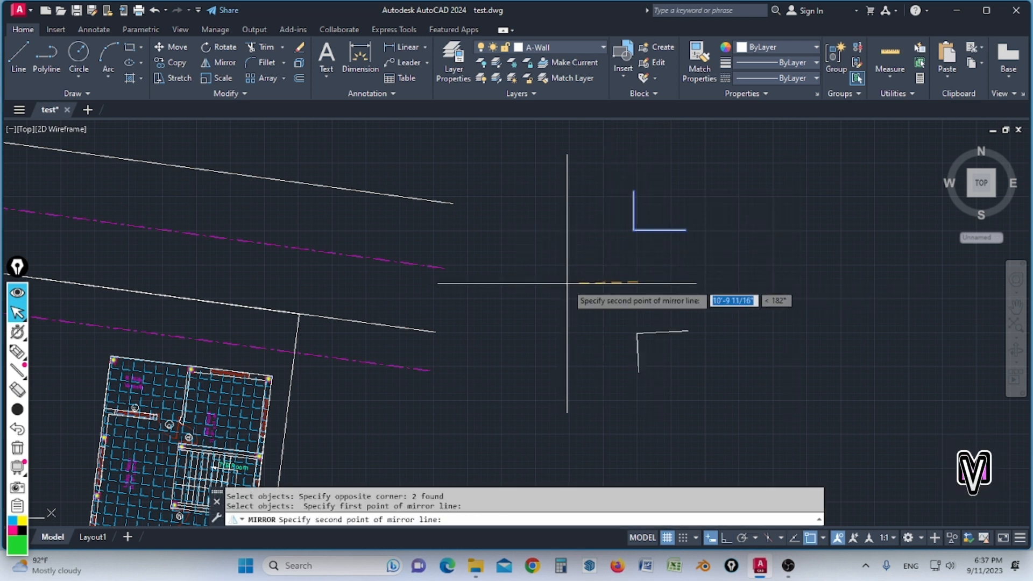
pyautogui.press('Escape')
# Step: Mirror the L shape downward across a horizontal line just below it, keeping the original
pyautogui.write('mi')
pyautogui.press('space')
pyautogui.click(601, 175)
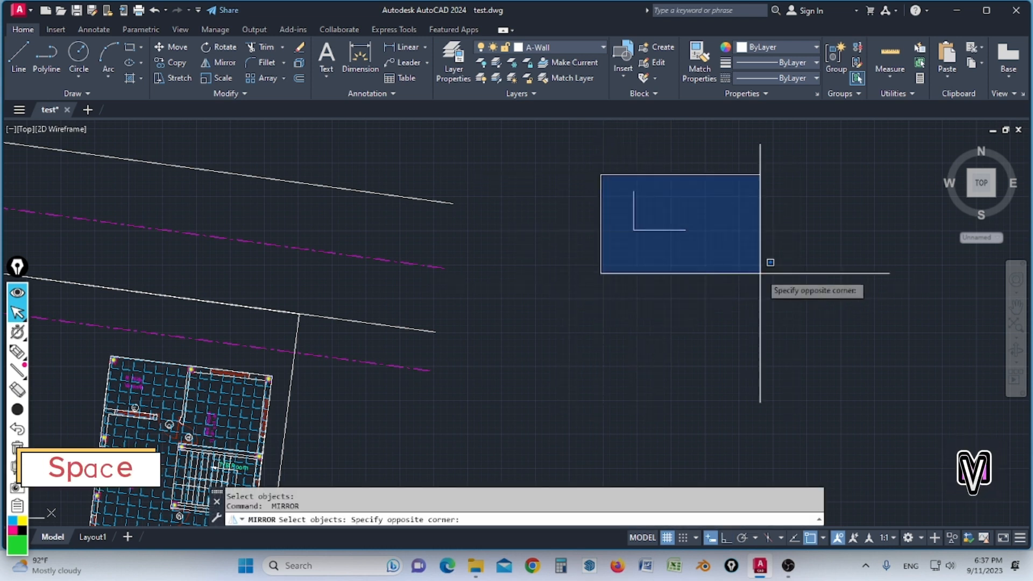
pyautogui.click(759, 273)
pyautogui.press('space')
pyautogui.click(633, 257)
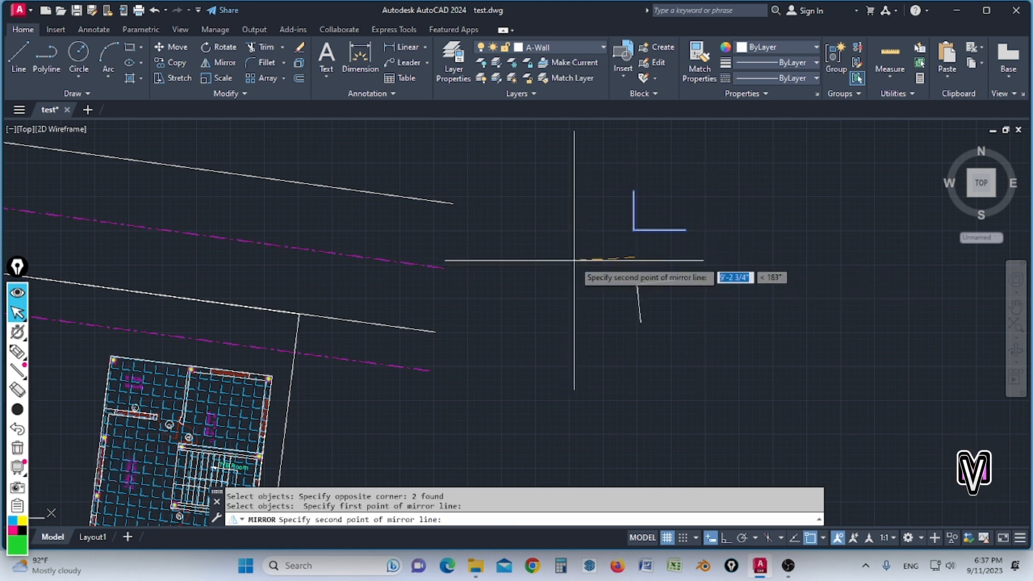
pyautogui.press('Escape')
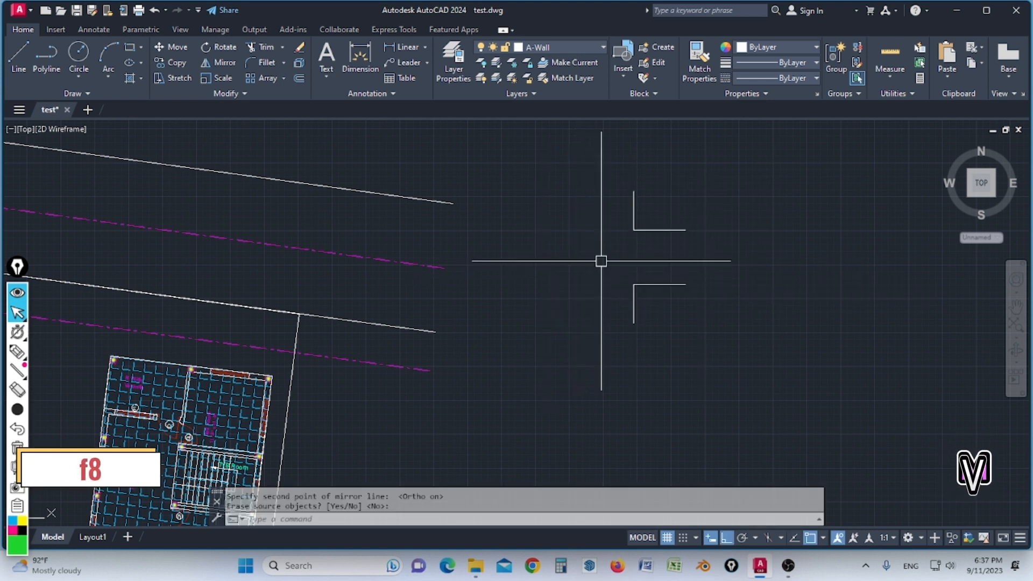
# Step: Mirror the lower L about its own vertical line and erase the source lines
pyautogui.write('mi')
pyautogui.press('space')
pyautogui.click(604, 260)
pyautogui.click(779, 353)
pyautogui.press('space')
pyautogui.click(633, 284)
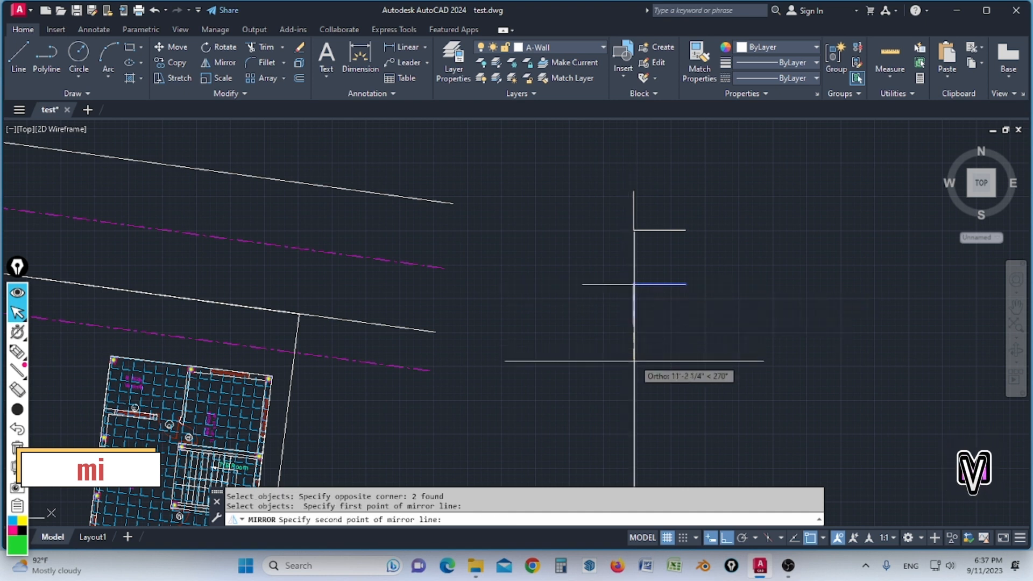
pyautogui.click(635, 374)
pyautogui.write('y')
pyautogui.press('Return')
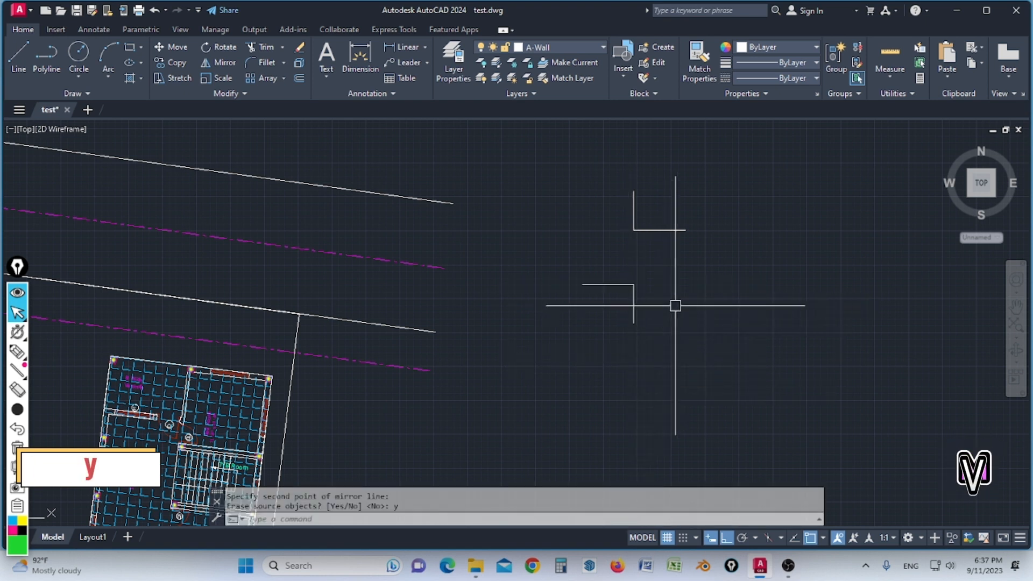
# Step: Draw a diagonal line from the upper L's free horizontal end to the lower L's free horizontal end
pyautogui.write('l')
pyautogui.press('space')
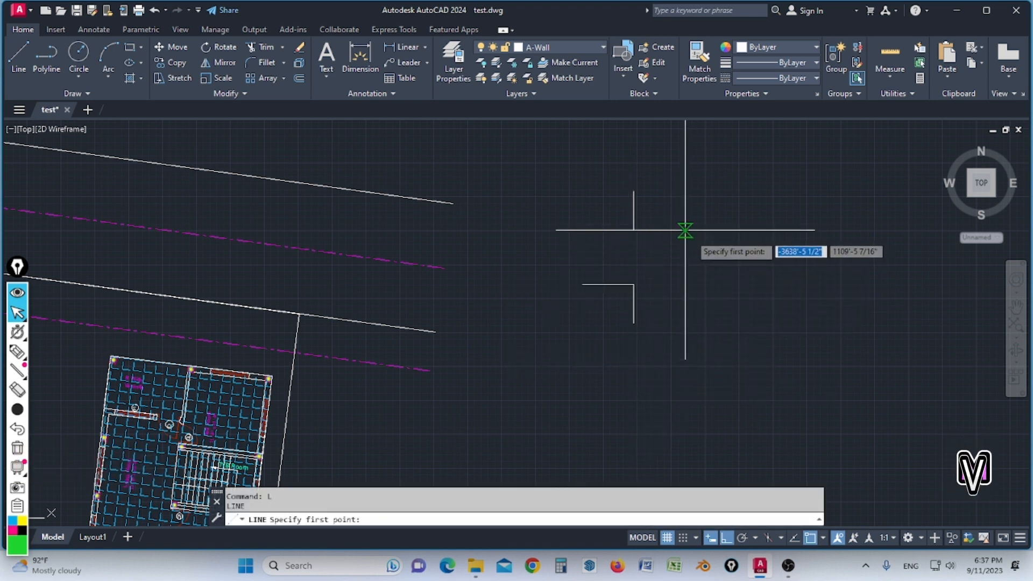
pyautogui.click(685, 231)
pyautogui.click(582, 284)
pyautogui.press('Return')
# Step: Join the five lines of the zigzag break symbol into a single polyline
pyautogui.scroll(-2, 694, 250)
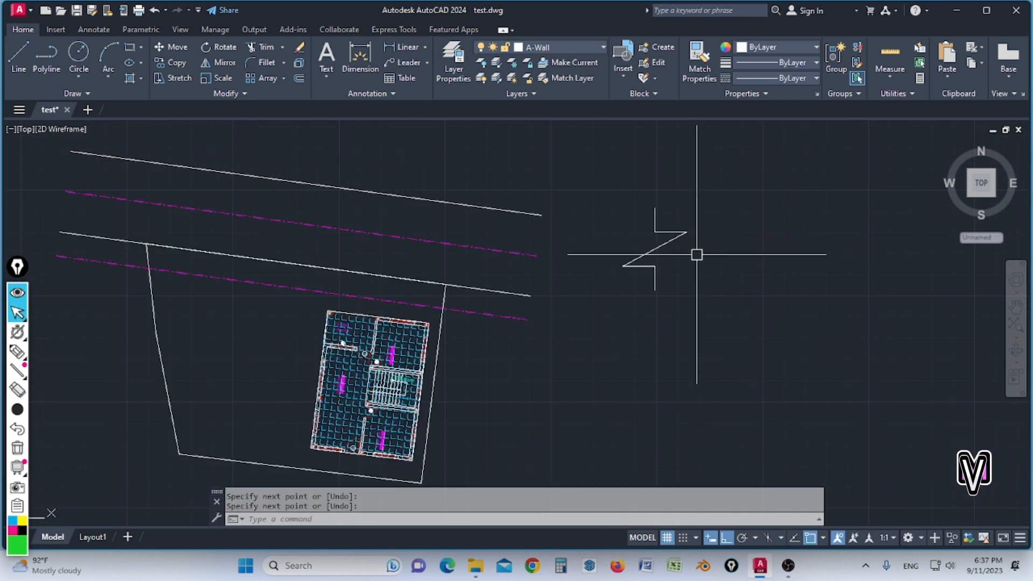
pyautogui.scroll(2, 649, 278)
pyautogui.scroll(-2, 653, 247)
pyautogui.scroll(2, 690, 248)
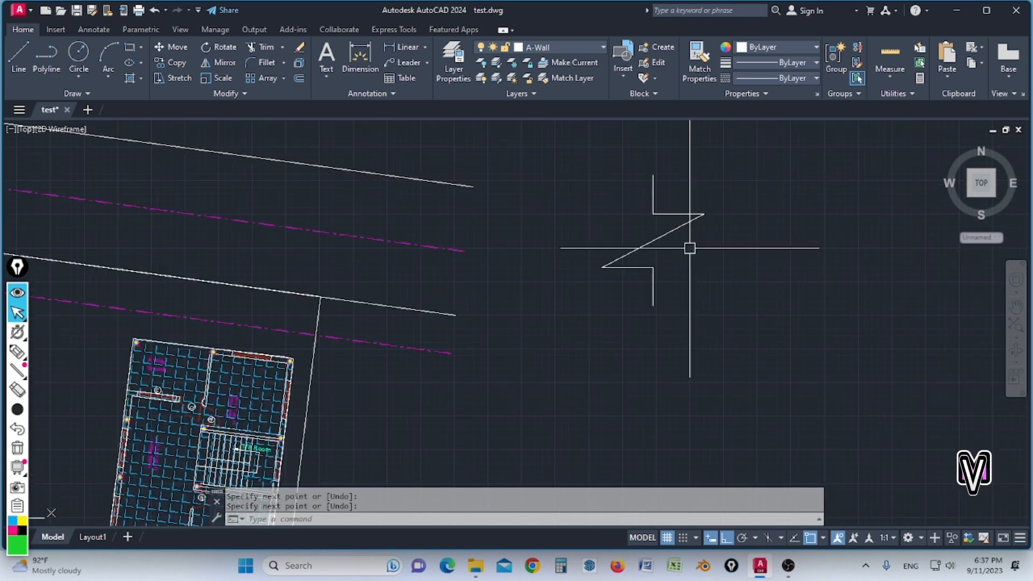
pyautogui.scroll(-2, 683, 255)
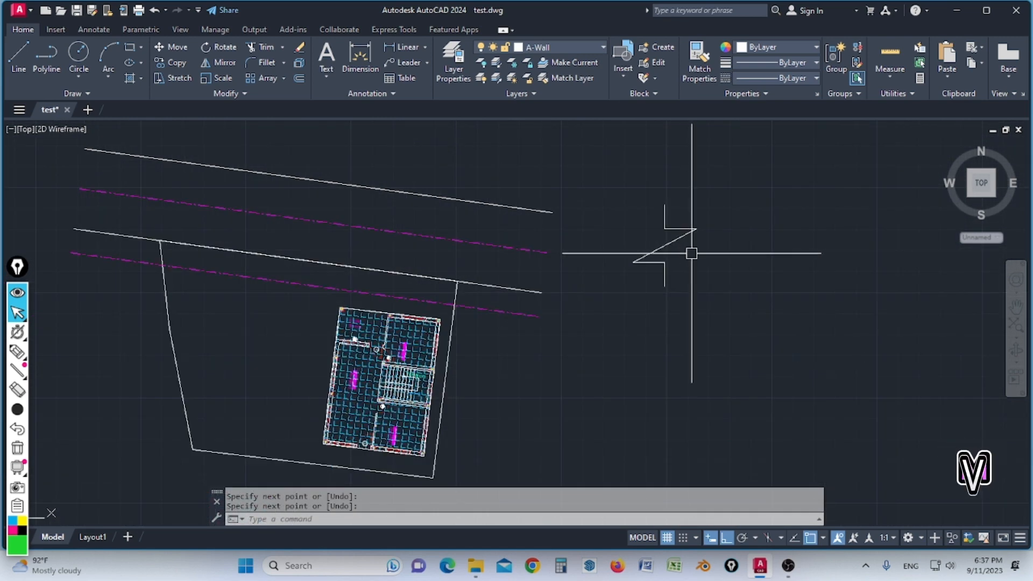
pyautogui.write('j')
pyautogui.press('space')
pyautogui.scroll(2, 668, 222)
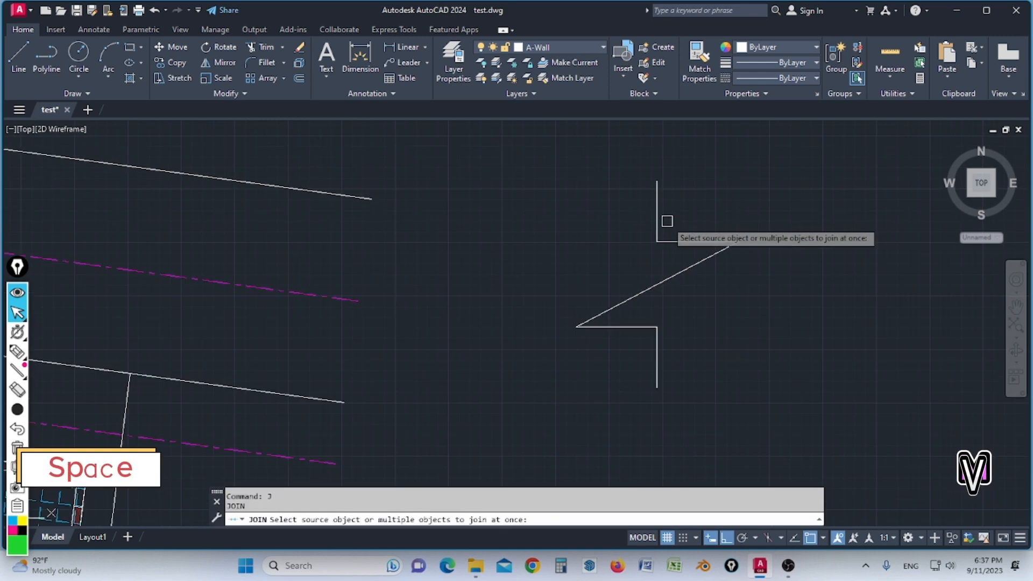
pyautogui.click(657, 218)
pyautogui.click(687, 241)
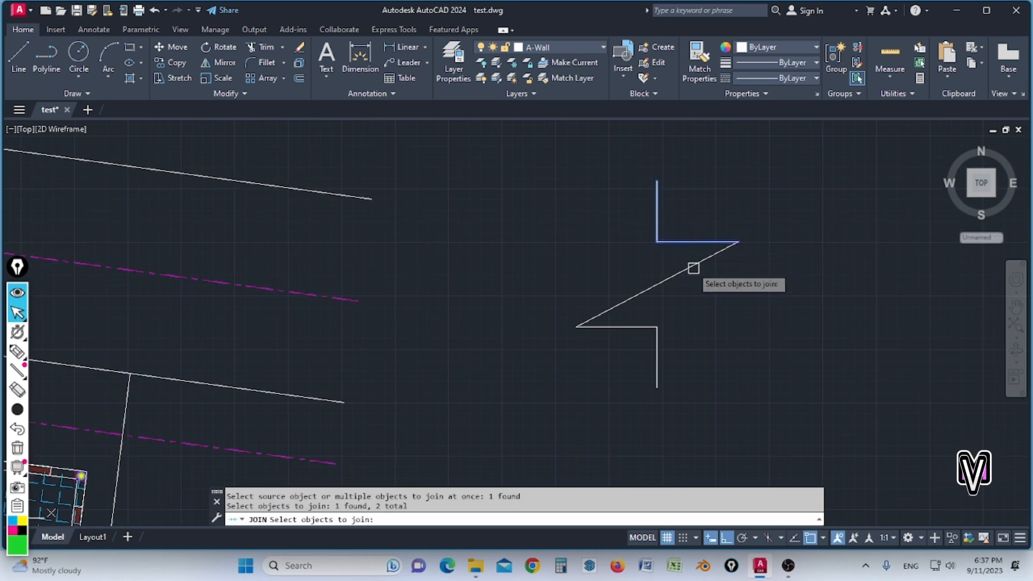
pyautogui.click(619, 318)
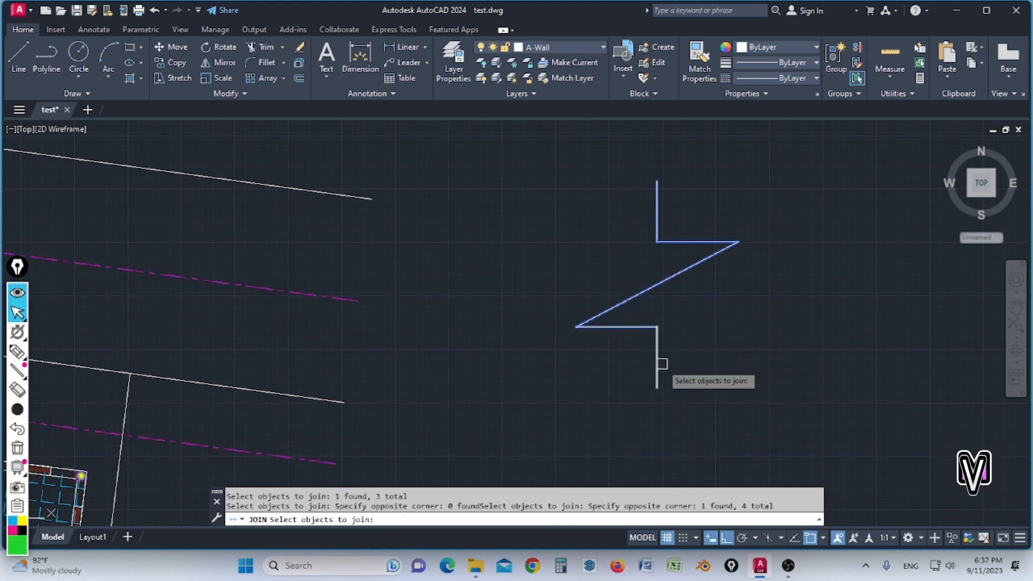
pyautogui.press('Return')
pyautogui.click(668, 277)
pyautogui.press('Escape')
# Step: Move the break symbol by its top endpoint onto the right end of the upper road line
pyautogui.scroll(-4, 640, 263)
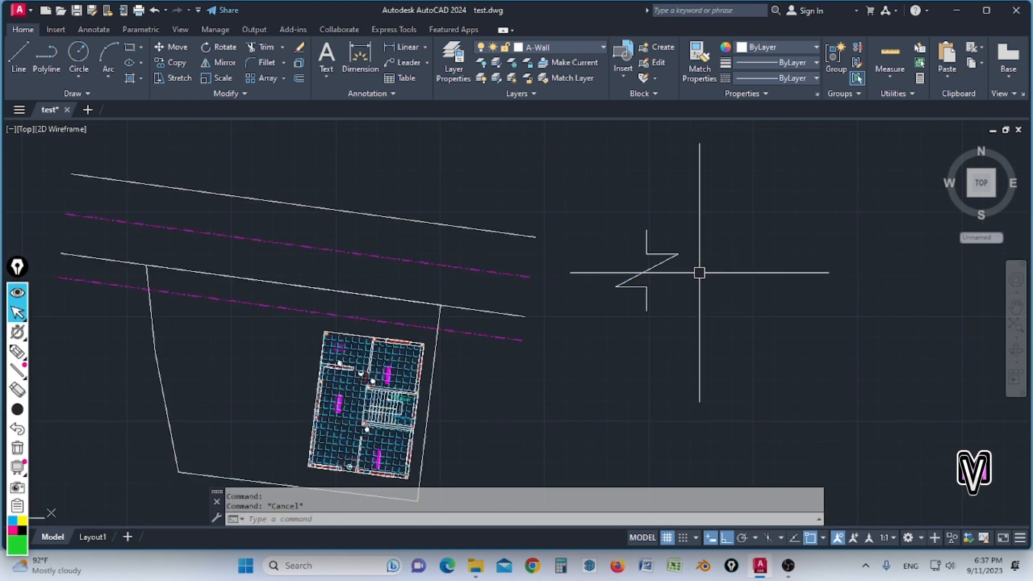
pyautogui.click(595, 174)
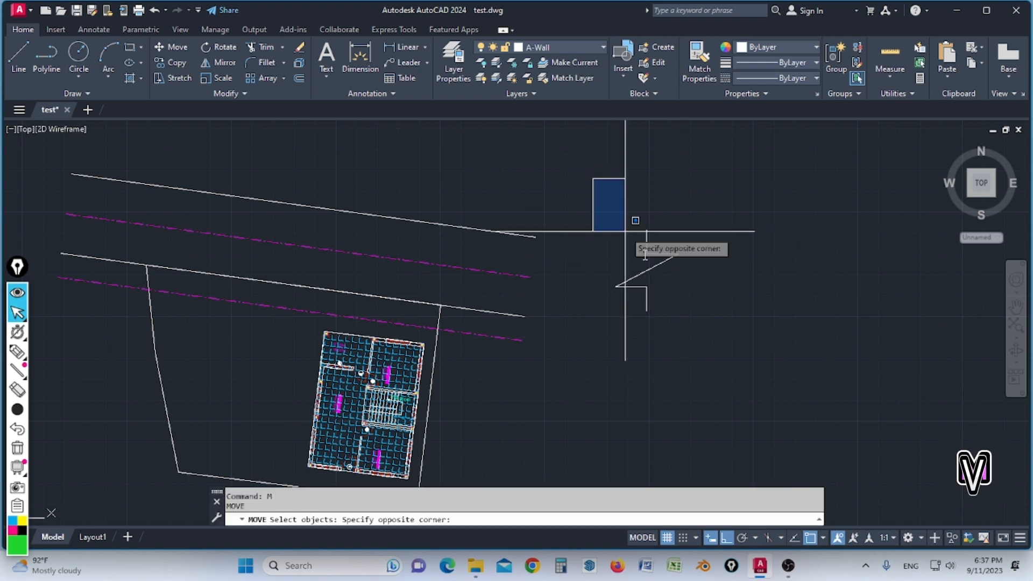
pyautogui.click(705, 326)
pyautogui.press('Return')
pyautogui.scroll(2, 667, 248)
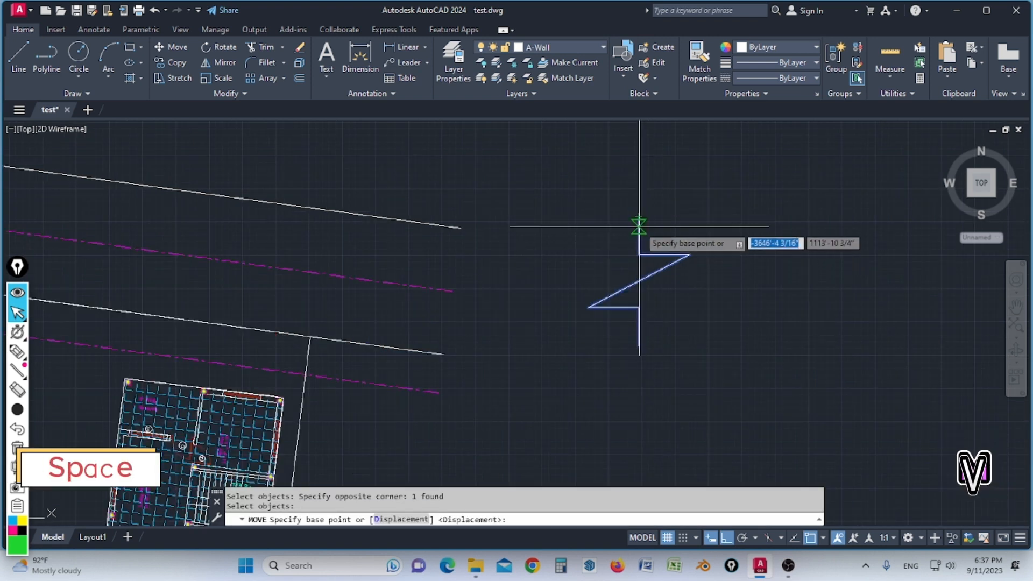
pyautogui.click(638, 219)
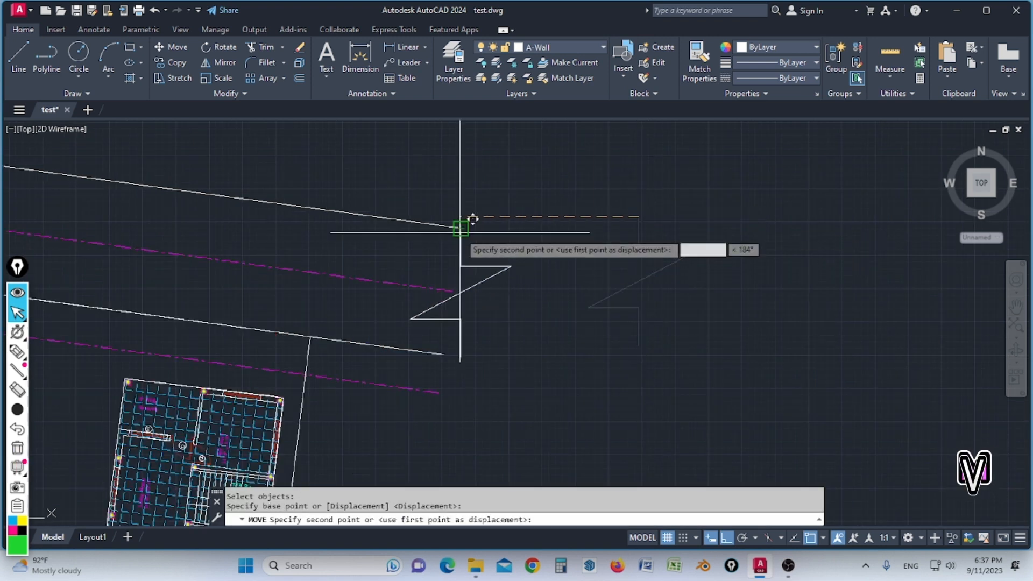
pyautogui.click(461, 228)
# Step: Rotate the break symbol about its top endpoint by reference, aligning its two ends with the right end of the lower road line
pyautogui.scroll(-2, 616, 243)
pyautogui.scroll(2, 626, 269)
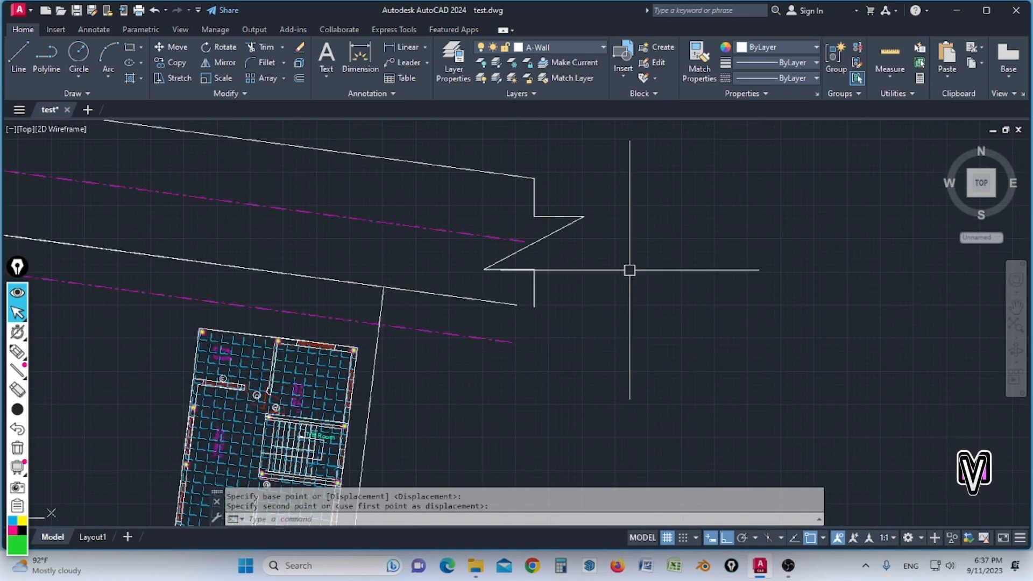
pyautogui.write('o')
pyautogui.press('space')
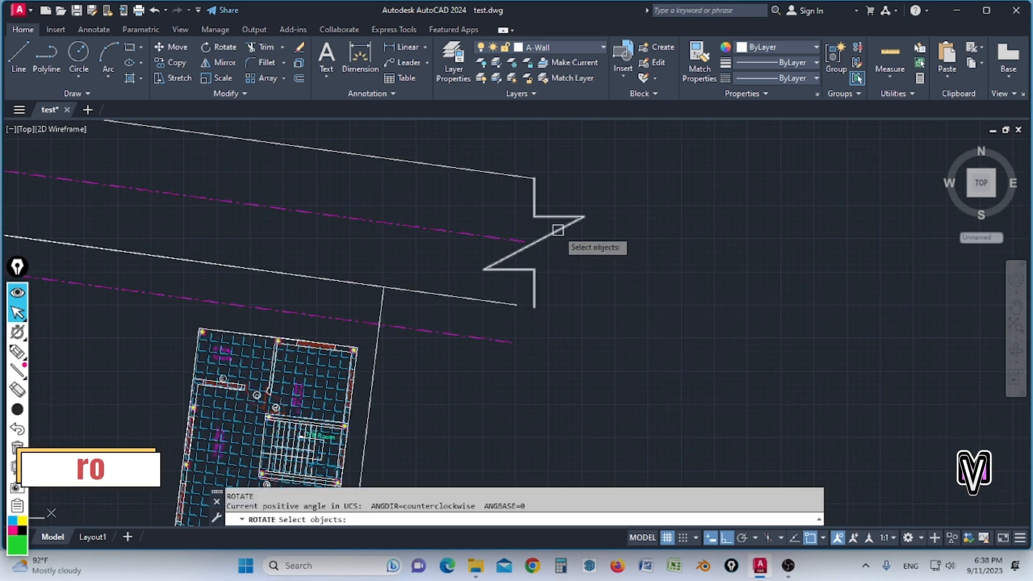
pyautogui.click(558, 230)
pyautogui.press('space')
pyautogui.scroll(3, 540, 231)
pyautogui.click(539, 184)
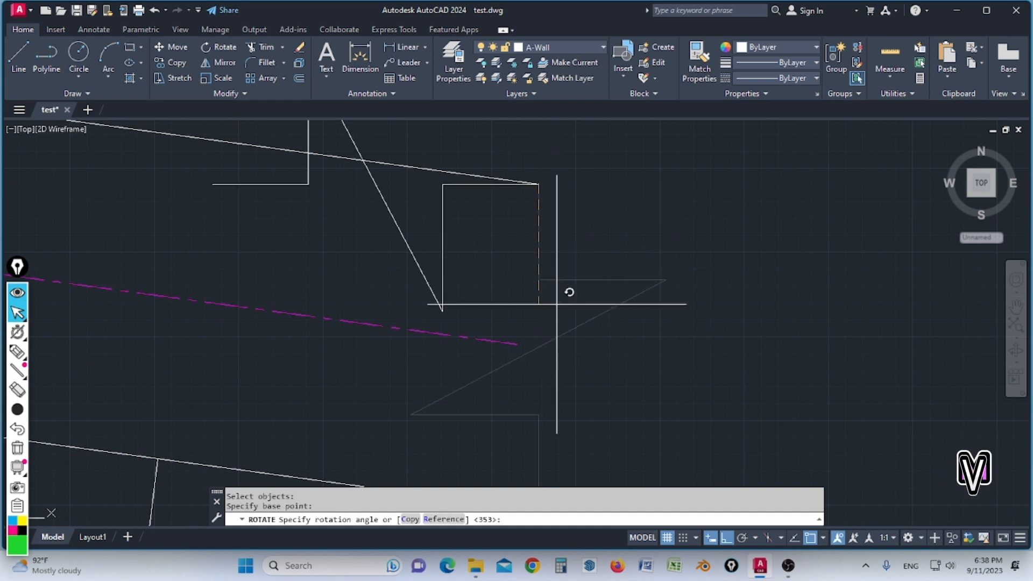
pyautogui.scroll(-3, 556, 304)
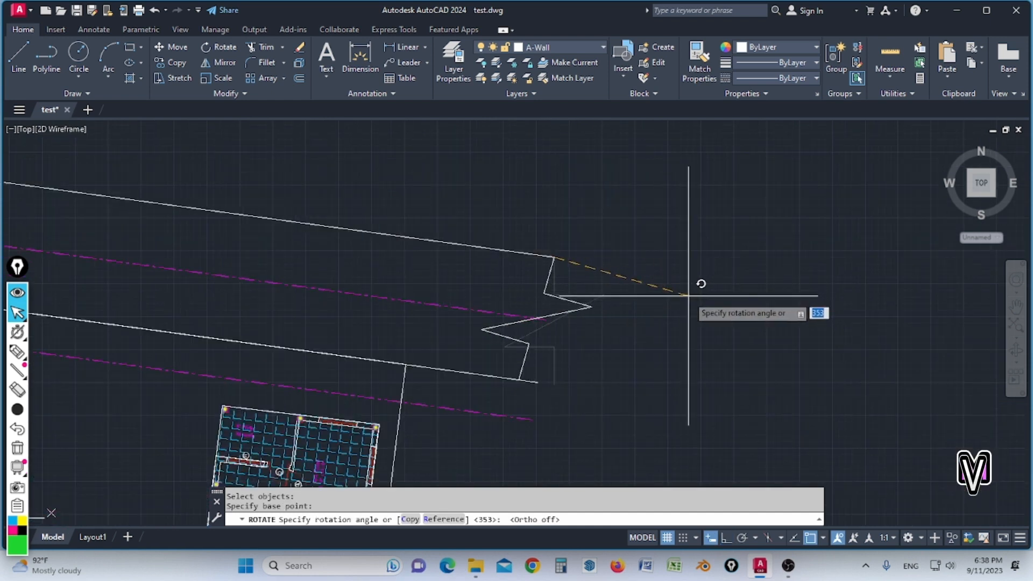
pyautogui.press('F8')
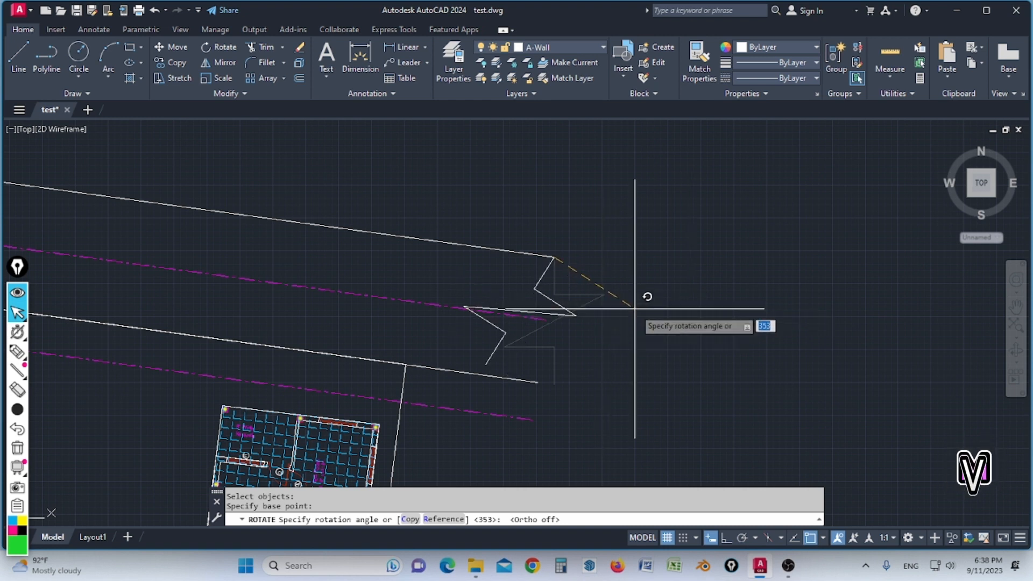
pyautogui.write('r')
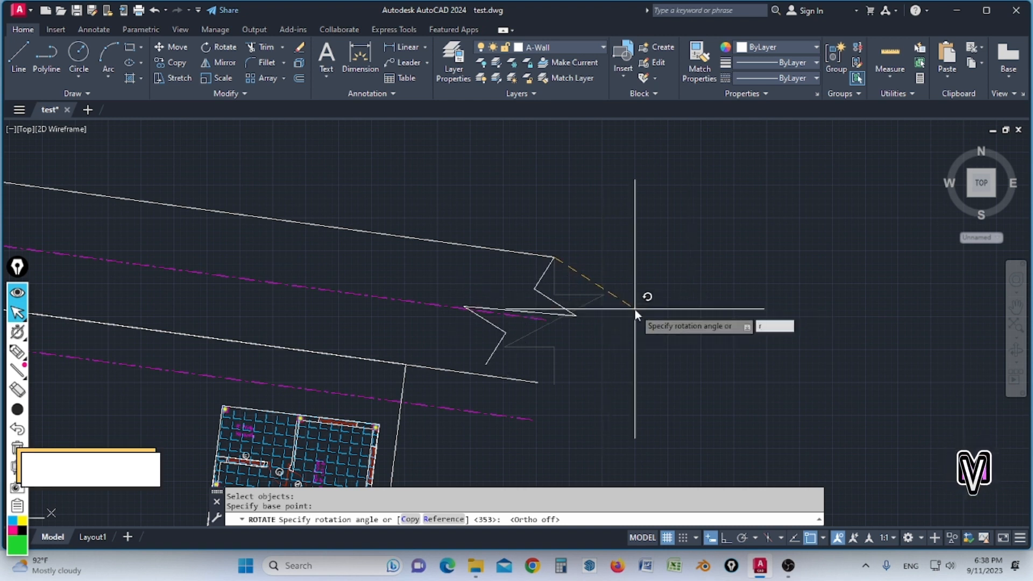
pyautogui.press('space')
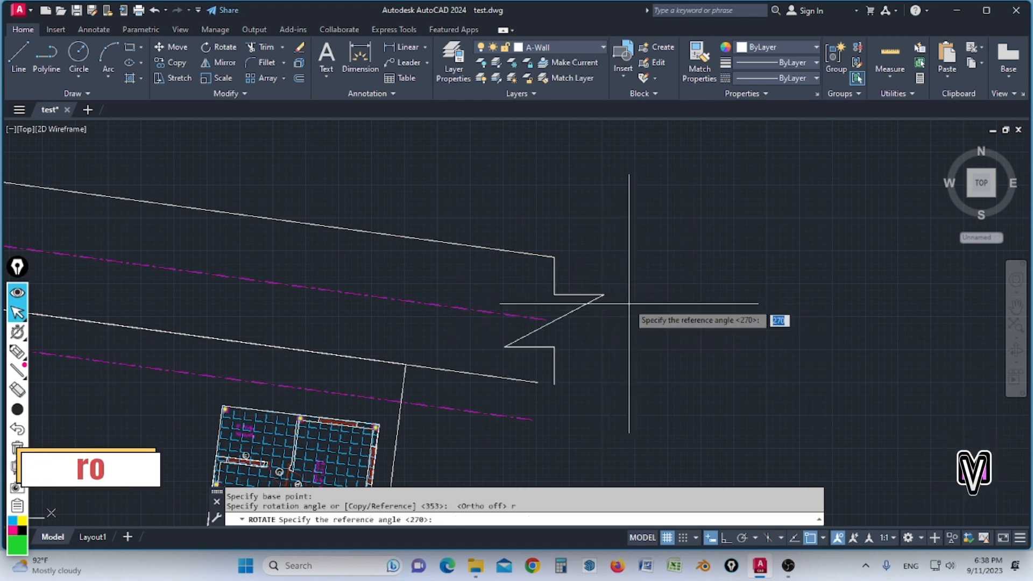
pyautogui.click(554, 259)
pyautogui.click(553, 384)
pyautogui.scroll(3, 538, 377)
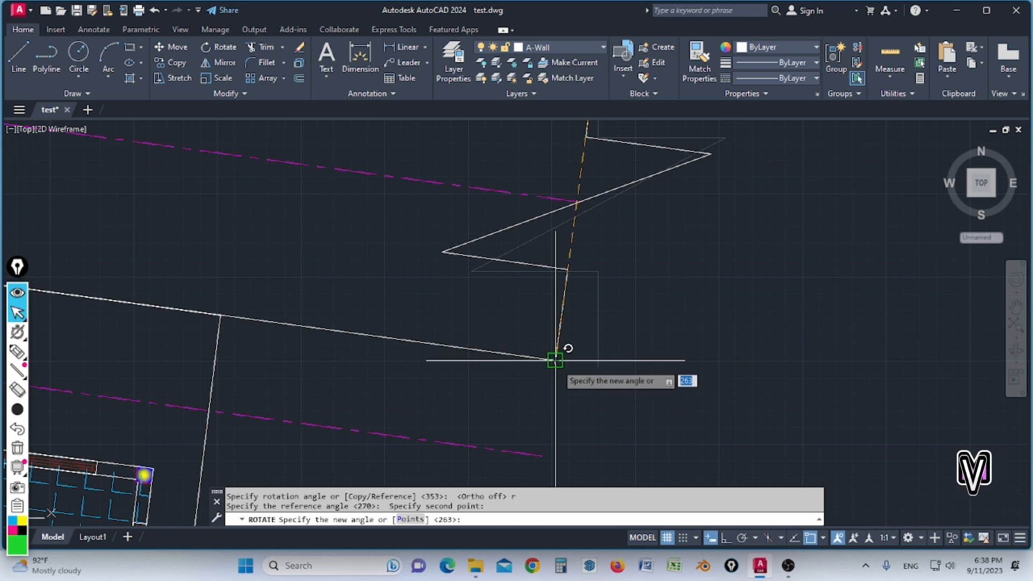
pyautogui.scroll(-3, 555, 360)
pyautogui.click(556, 362)
# Step: Move the break symbol slightly left so the road lines extend a little past it
pyautogui.scroll(-2, 676, 318)
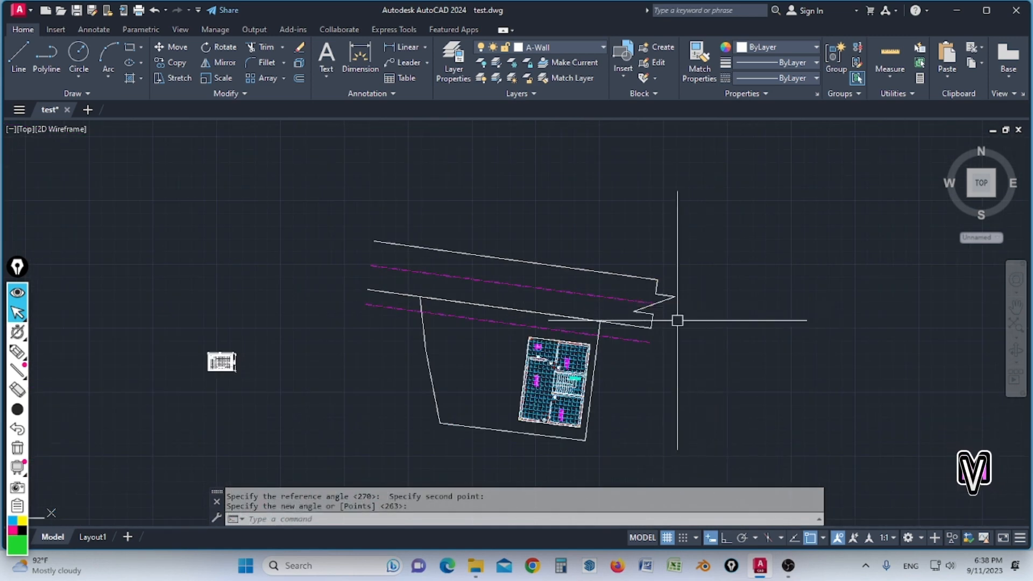
pyautogui.scroll(2, 732, 299)
pyautogui.write('m')
pyautogui.press('Return')
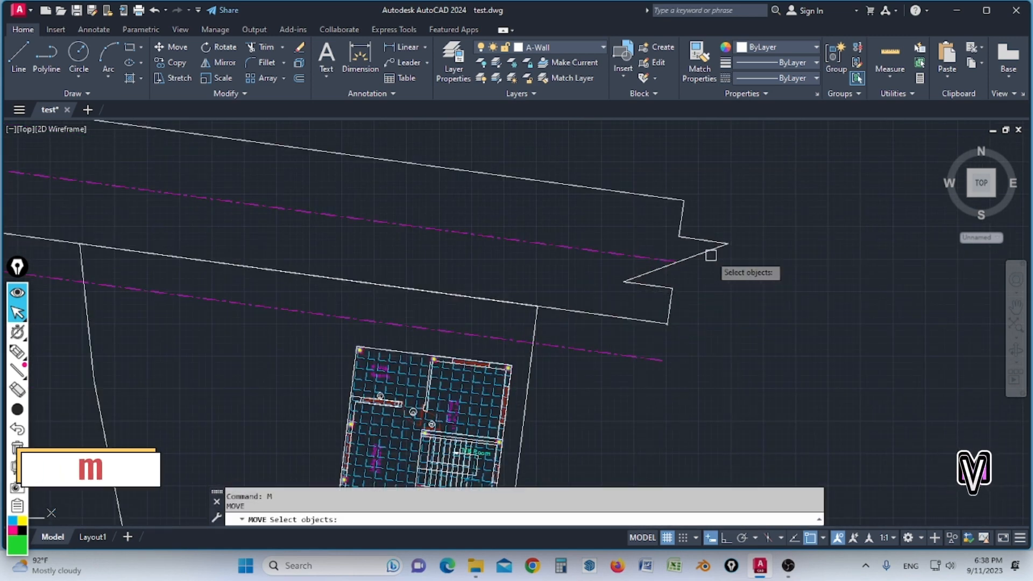
pyautogui.press('space')
pyautogui.click(748, 279)
pyautogui.click(735, 279)
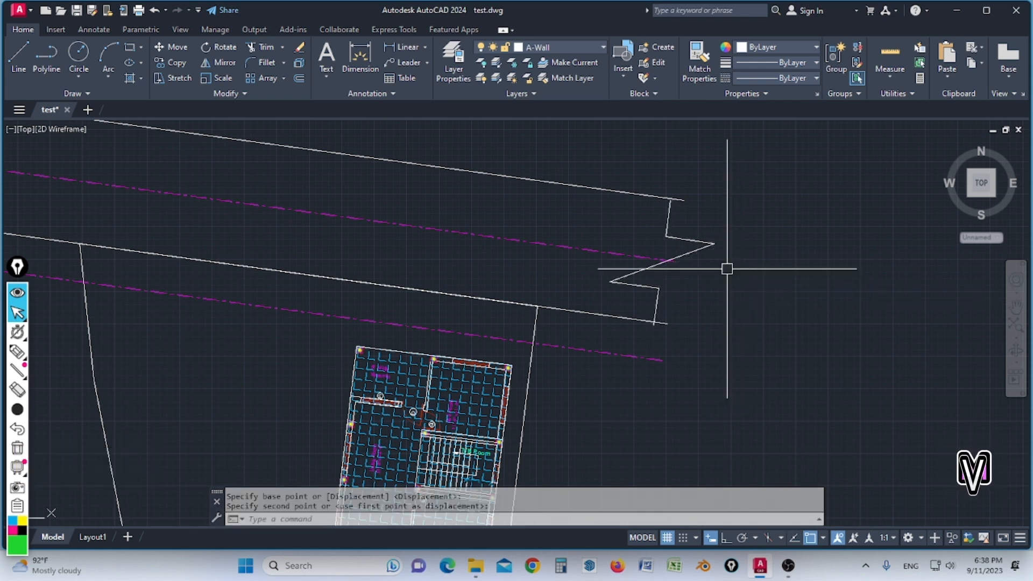
# Step: Try to trim the upper road line's overhang past the break symbol
pyautogui.write('tr')
pyautogui.press('space')
pyautogui.scroll(3, 694, 197)
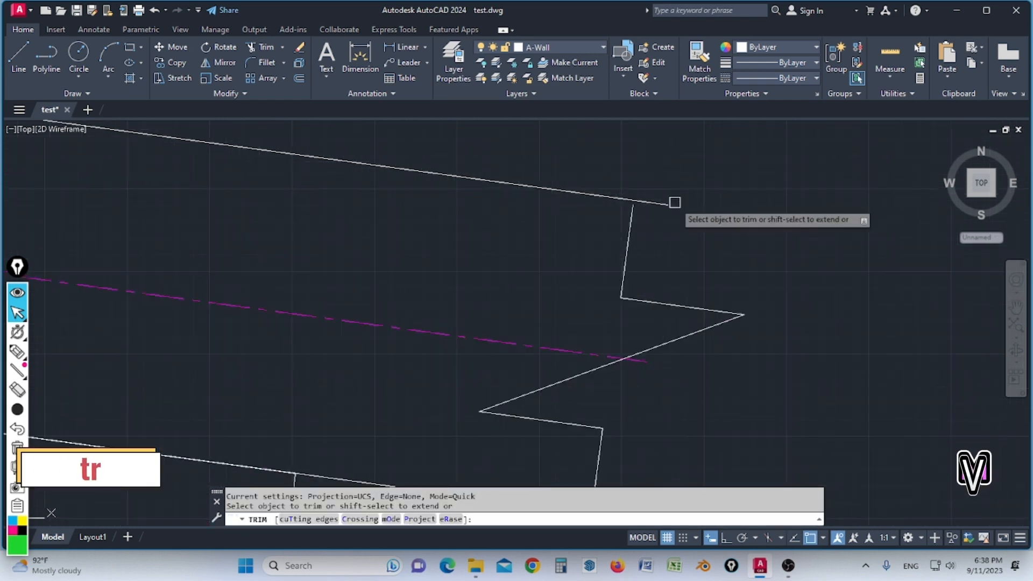
pyautogui.click(667, 204)
pyautogui.hotkey('ctrl', 'z')
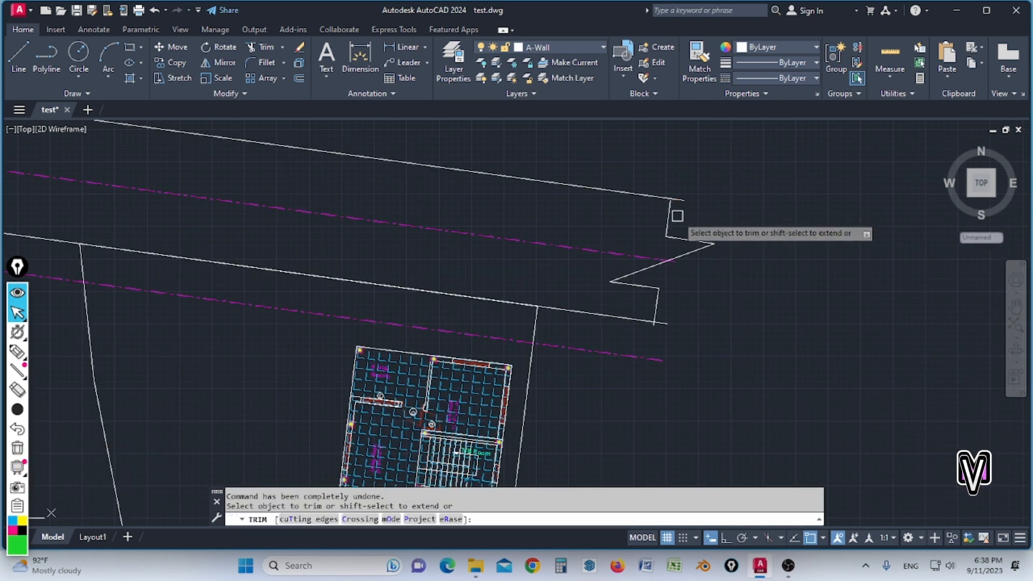
pyautogui.scroll(4, 678, 212)
pyautogui.press('Escape')
# Step: Stretch the break symbol's top endpoint upward so it crosses the upper road line
pyautogui.click(657, 206)
pyautogui.click(662, 187)
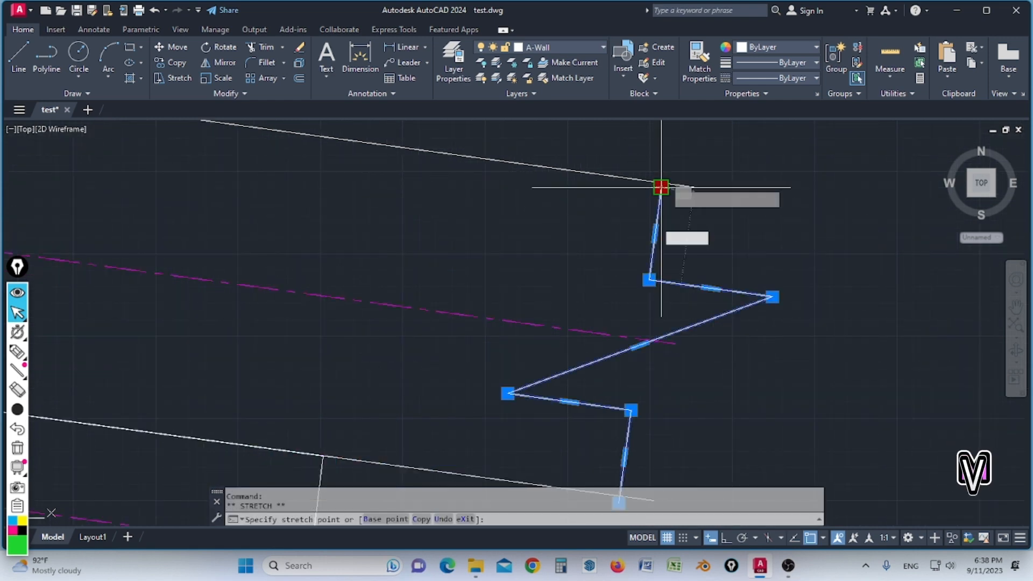
pyautogui.press('Escape')
# Step: Trim the overhangs of both road lines and the road centre line past the right break symbol
pyautogui.scroll(-3, 680, 212)
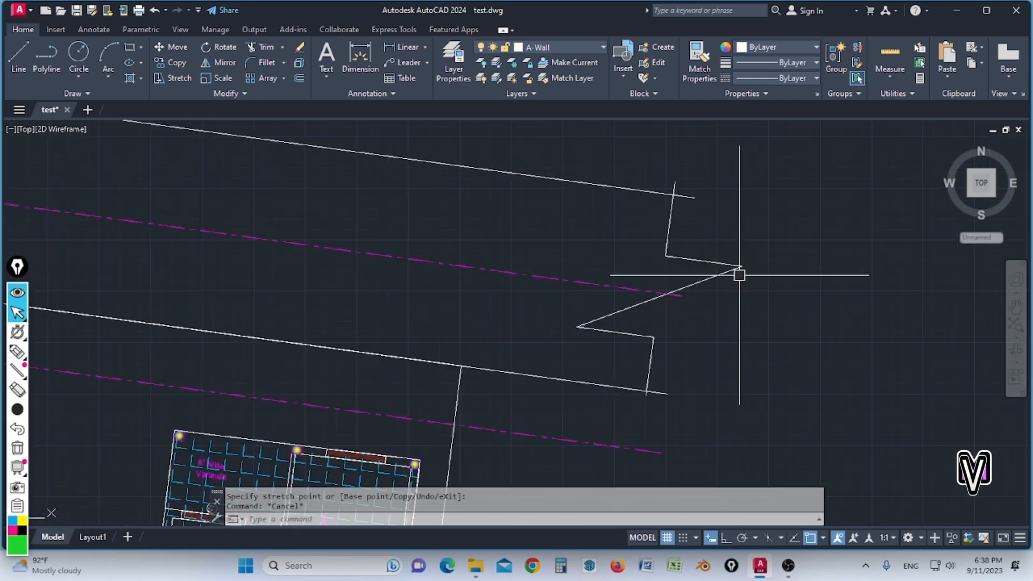
pyautogui.scroll(2, 668, 393)
pyautogui.scroll(-2, 671, 356)
pyautogui.press('Escape')
pyautogui.write('tr')
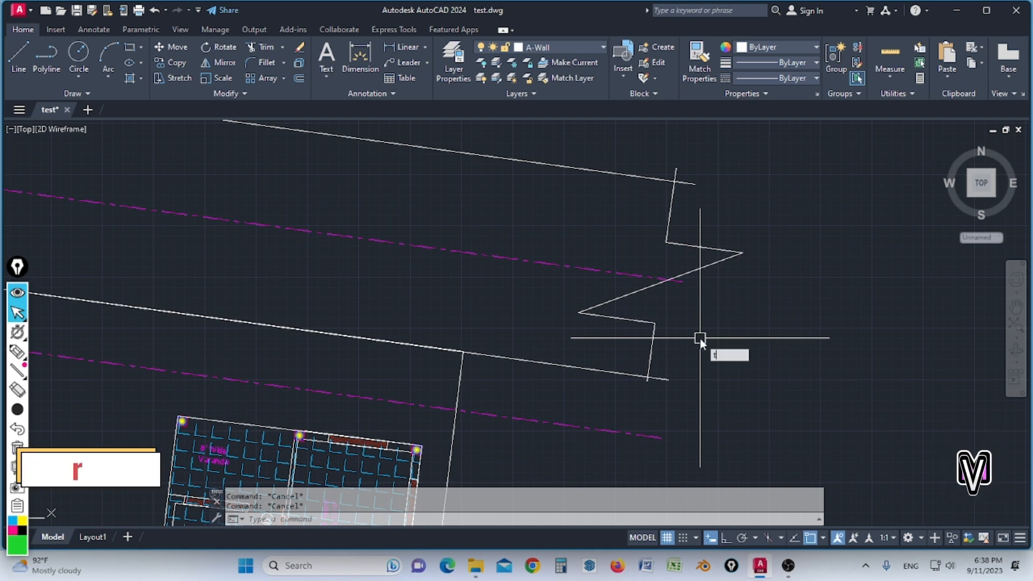
pyautogui.press('space')
pyautogui.scroll(2, 667, 289)
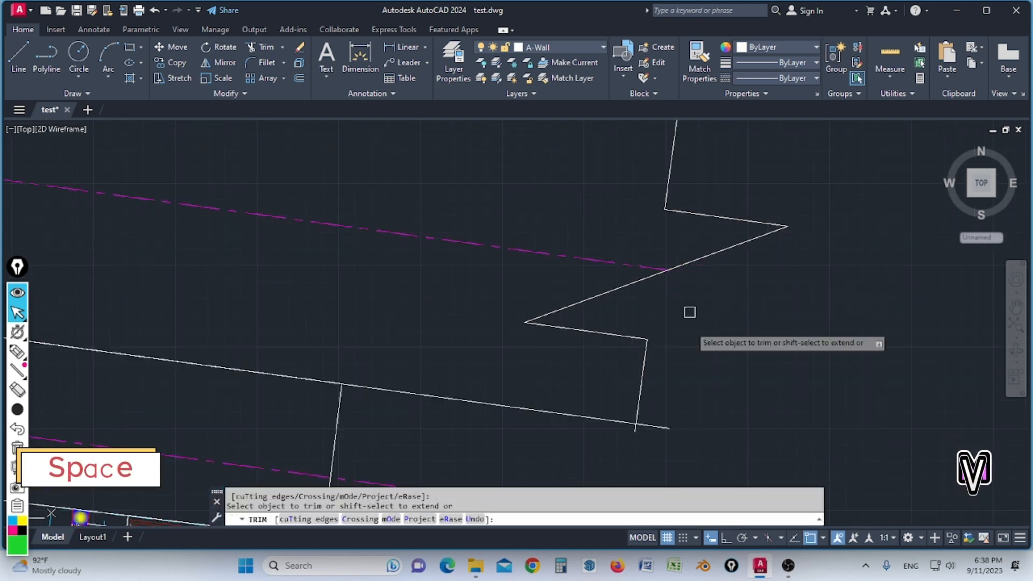
pyautogui.click(660, 425)
pyautogui.scroll(-6, 699, 325)
pyautogui.scroll(4, 710, 294)
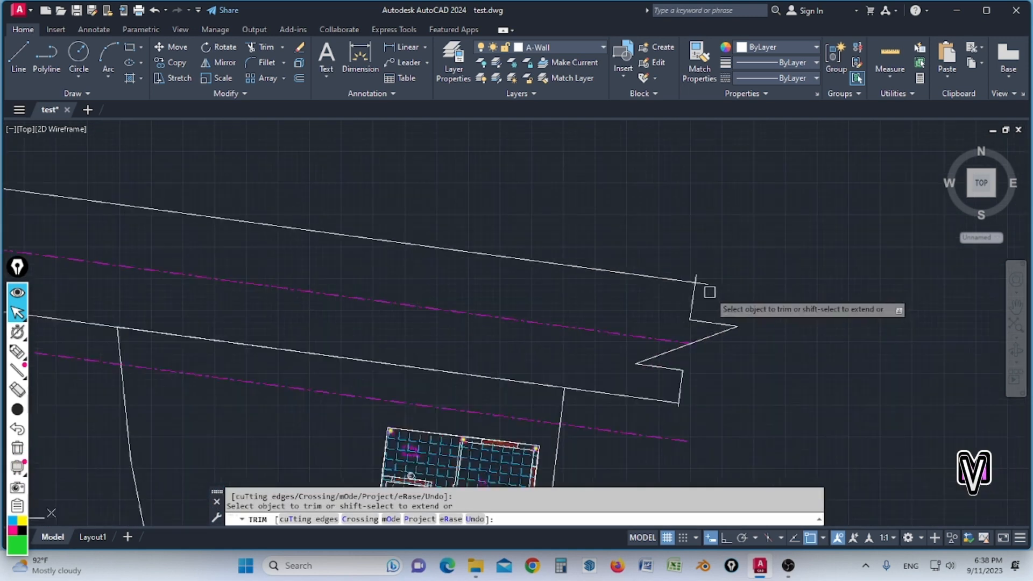
pyautogui.scroll(-3, 716, 291)
pyautogui.press('Escape')
pyautogui.scroll(5, 733, 300)
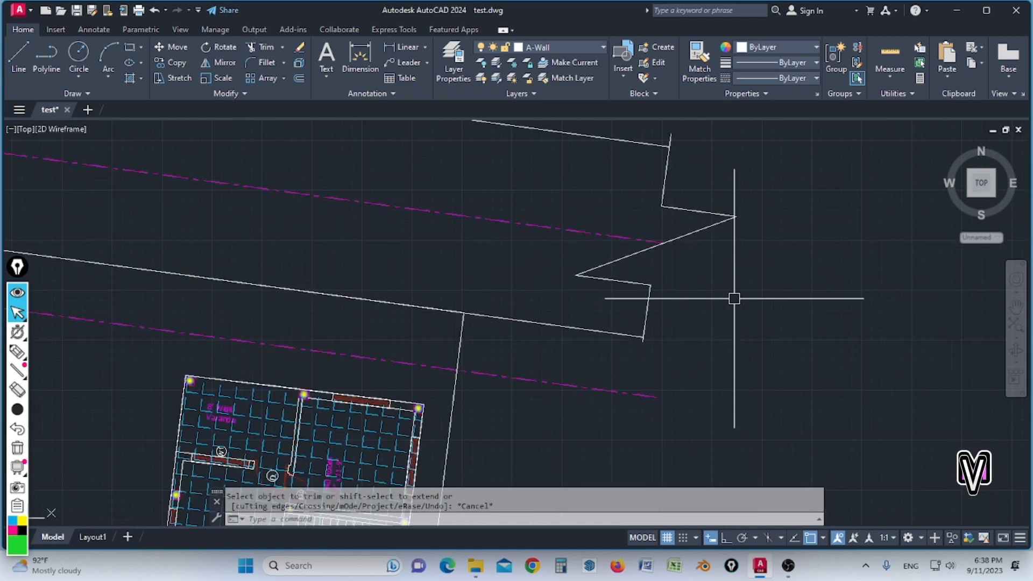
# Step: Stretch the right break symbol's bottom endpoint downward along its direction until it extends beyond the magenta setback line
pyautogui.scroll(3, 648, 335)
pyautogui.click(640, 332)
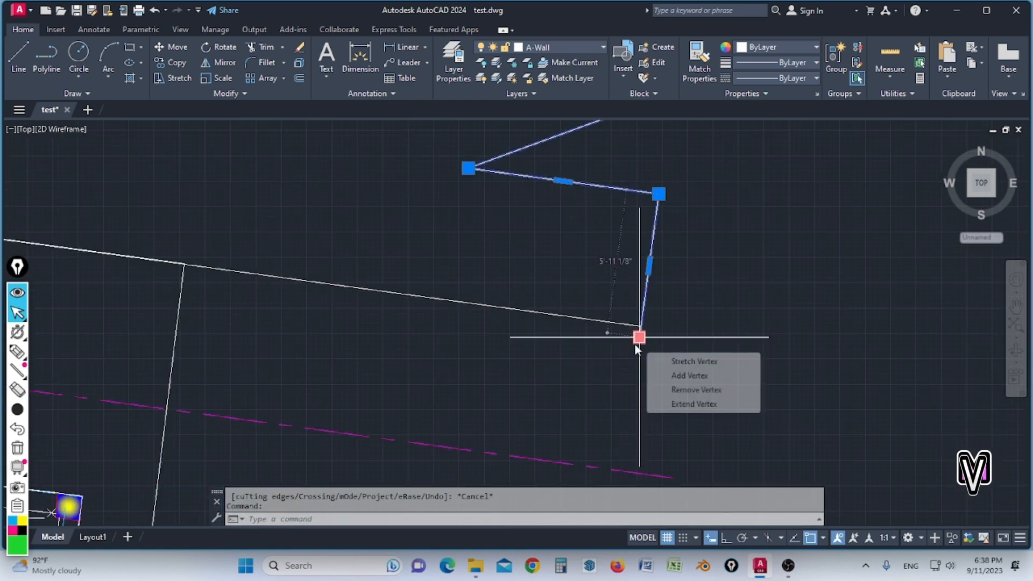
pyautogui.click(637, 337)
pyautogui.scroll(-4, 627, 379)
pyautogui.scroll(2, 629, 392)
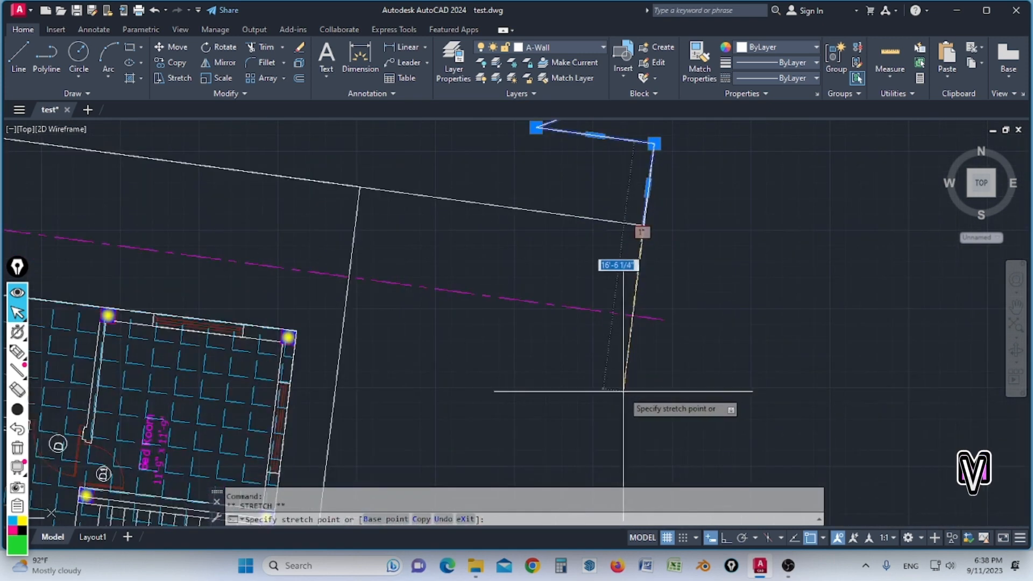
pyautogui.click(621, 392)
pyautogui.press('Escape')
pyautogui.scroll(-5, 778, 331)
pyautogui.press('Escape')
pyautogui.scroll(2, 767, 281)
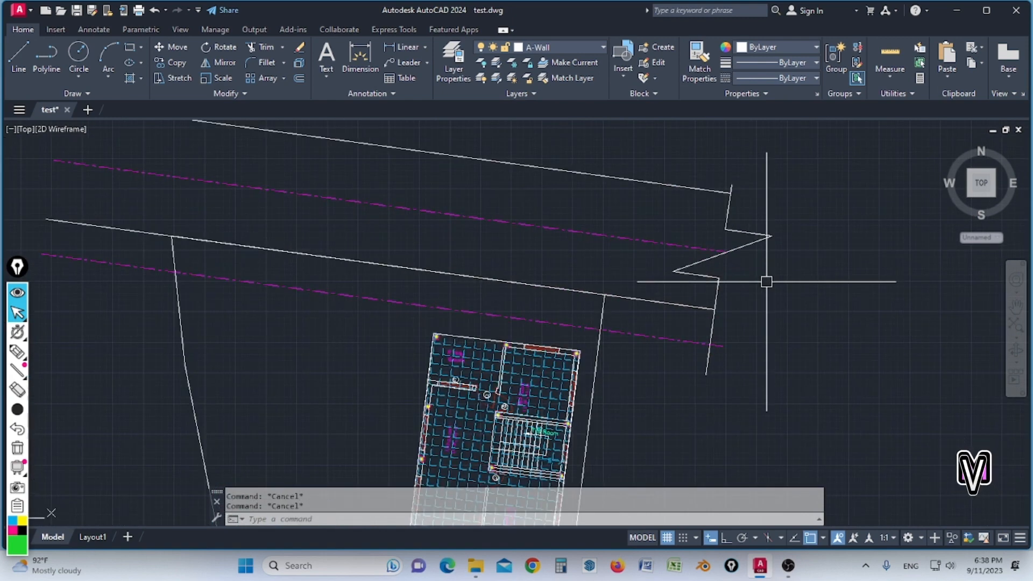
pyautogui.write('c')
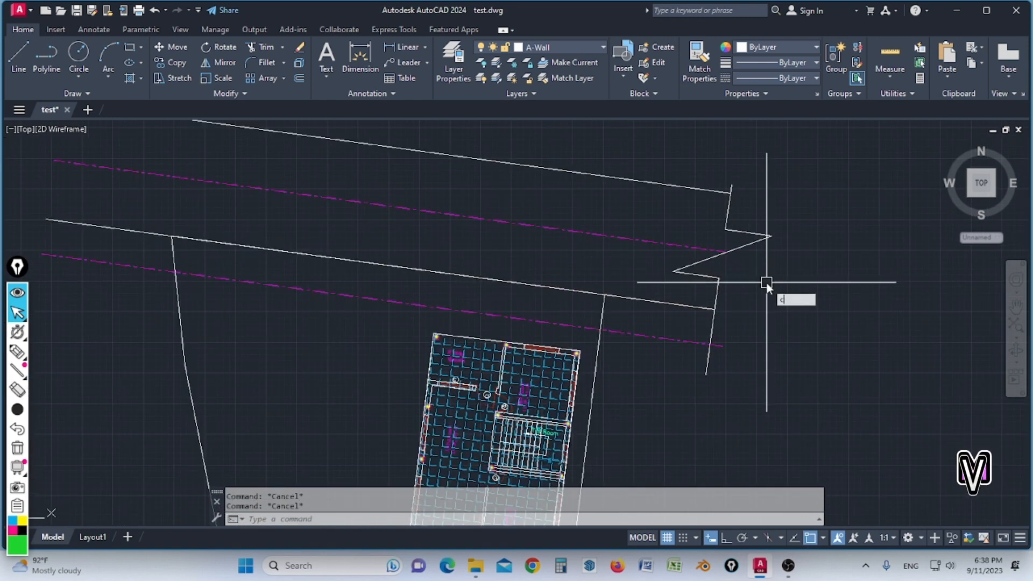
pyautogui.write('o')
pyautogui.press('Return')
pyautogui.click(805, 334)
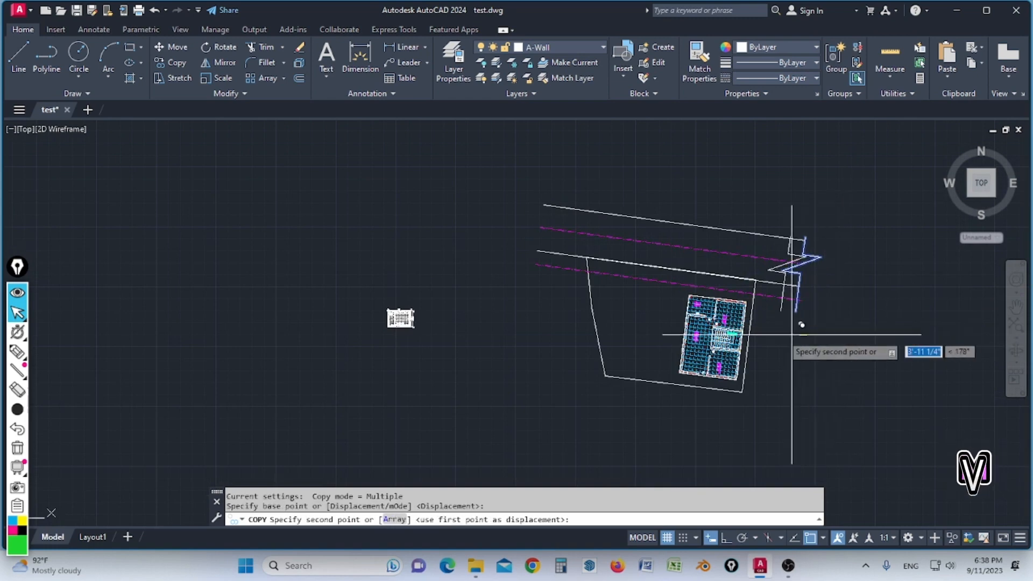
pyautogui.scroll(2, 576, 295)
pyautogui.scroll(-2, 576, 302)
pyautogui.press('Escape')
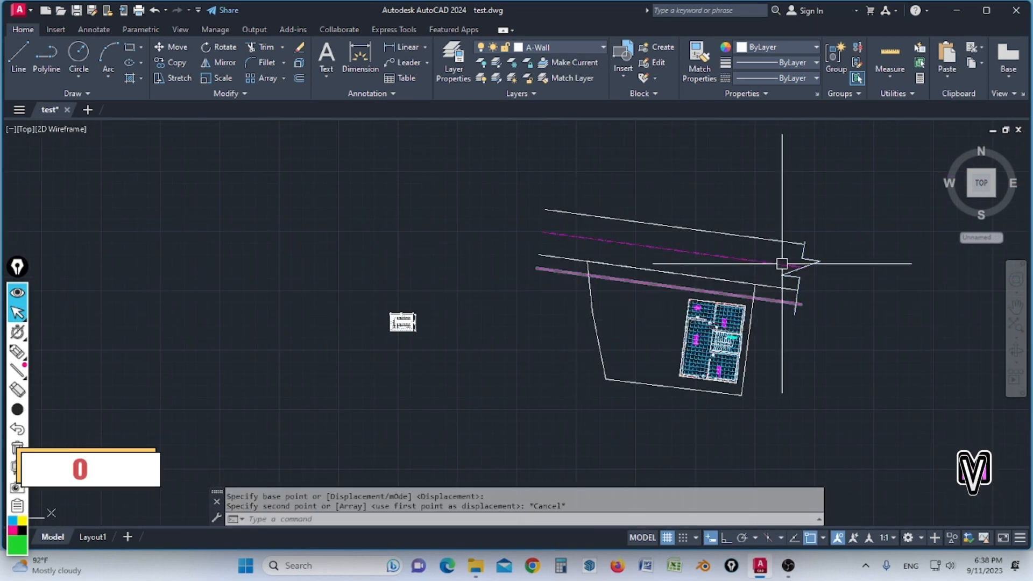
# Step: Copy the break symbol from the lower road line's right end to a point near that line's left end
pyautogui.scroll(4, 791, 269)
pyautogui.write('CO')
pyautogui.click(795, 292)
pyautogui.press('space')
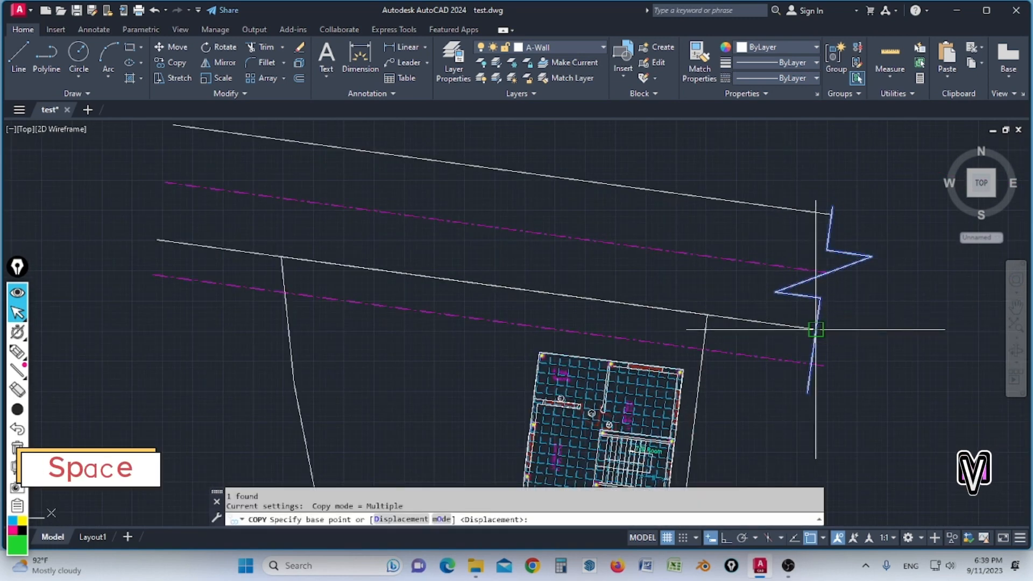
pyautogui.click(800, 328)
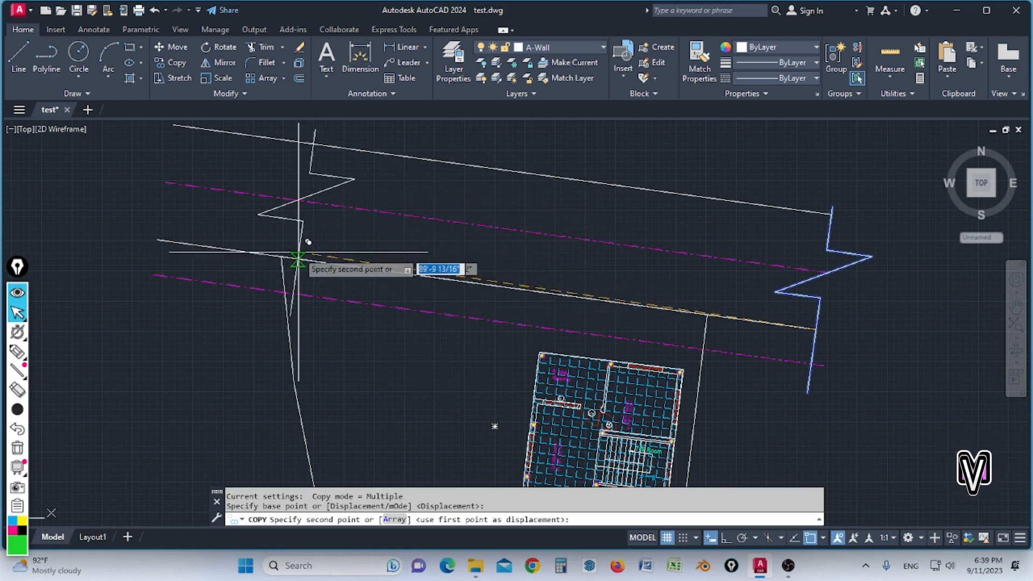
pyautogui.click(189, 244)
pyautogui.scroll(-5, 416, 231)
pyautogui.press('Escape')
pyautogui.scroll(2, 337, 207)
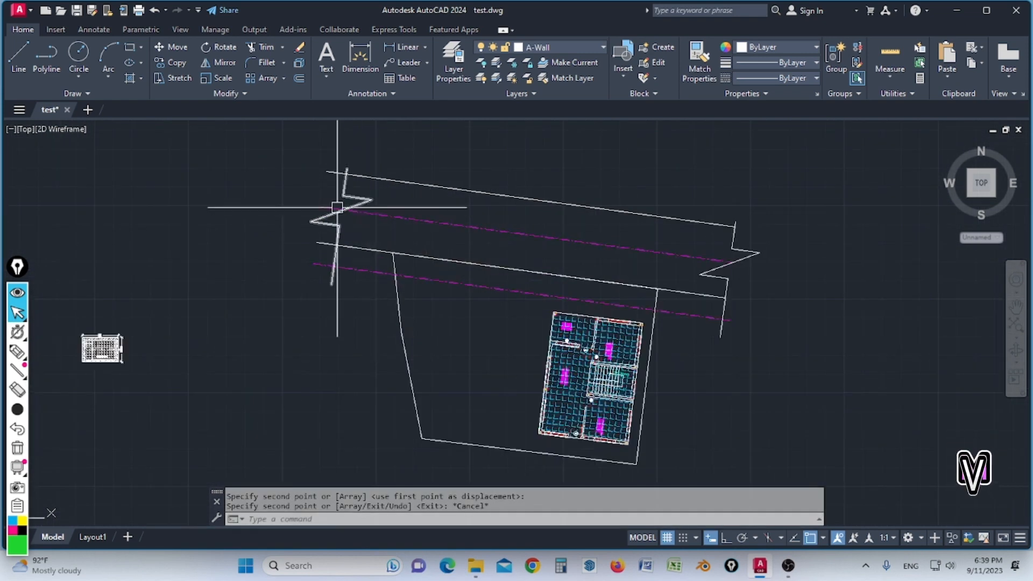
# Step: Trim the overhangs of the road lines, road centre line and setback line past the left break symbol
pyautogui.press('space')
pyautogui.scroll(3, 346, 162)
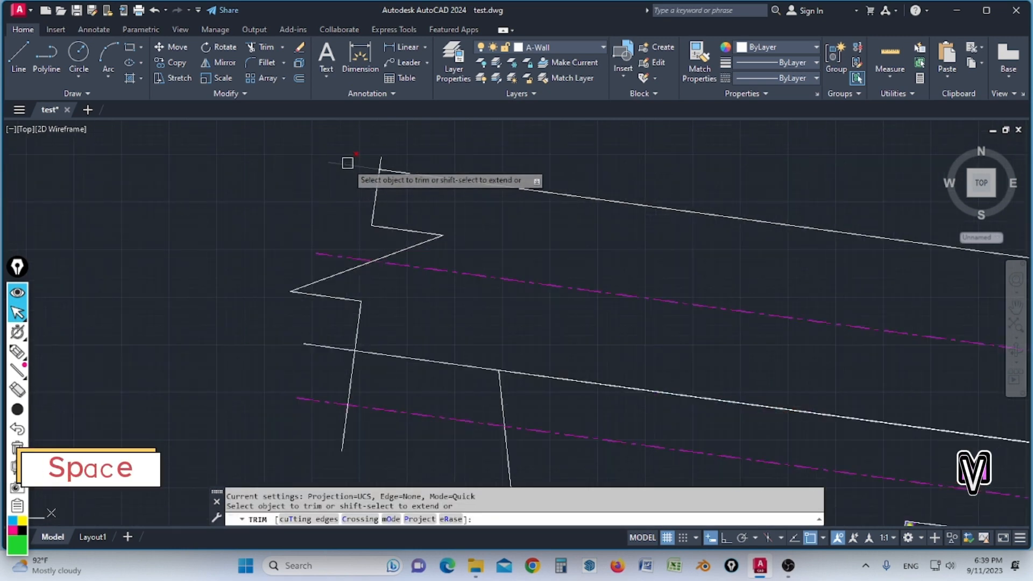
pyautogui.click(337, 242)
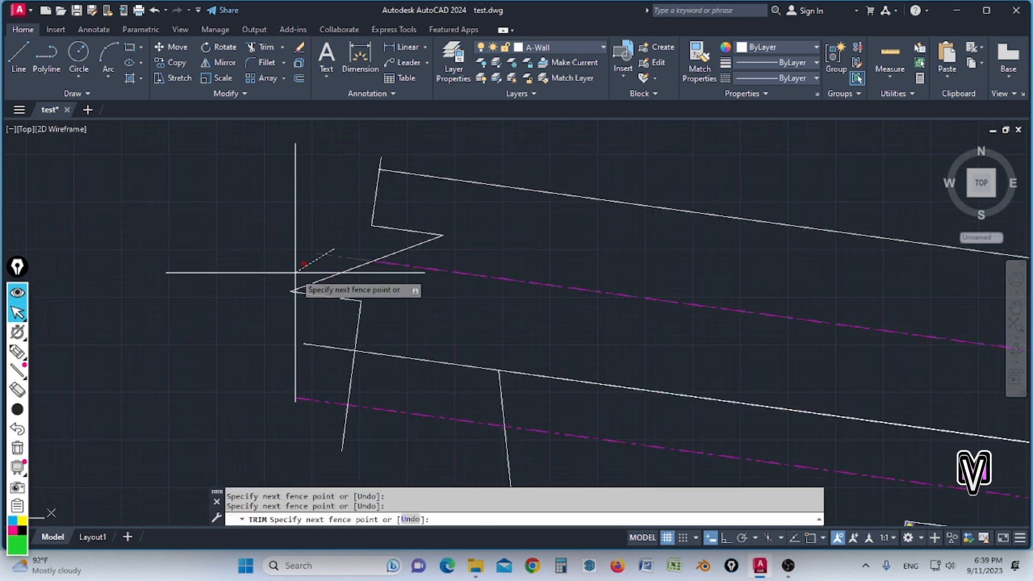
pyautogui.press('space')
pyautogui.click(325, 403)
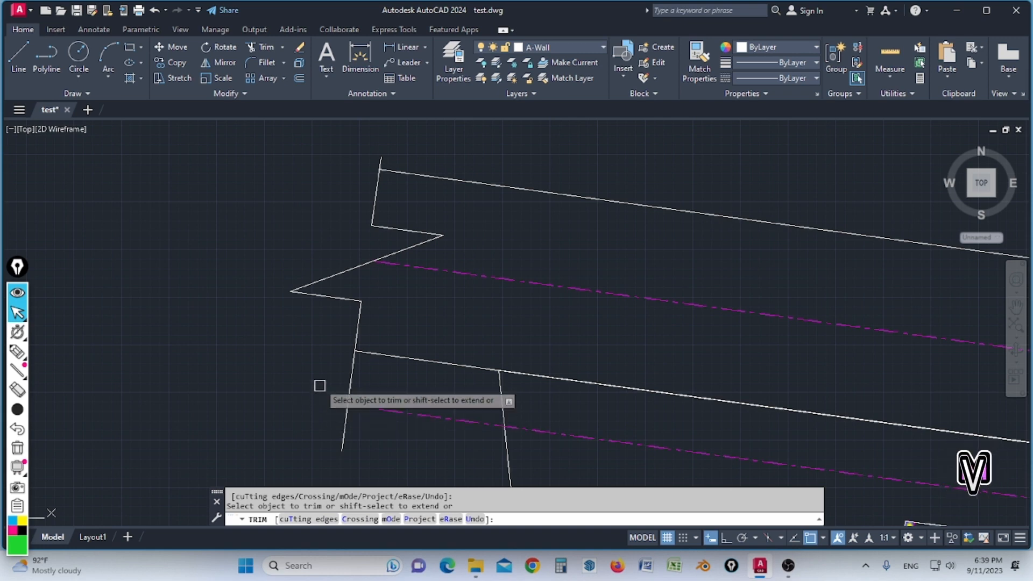
pyautogui.scroll(-4, 420, 261)
pyautogui.scroll(2, 583, 323)
pyautogui.scroll(-4, 440, 244)
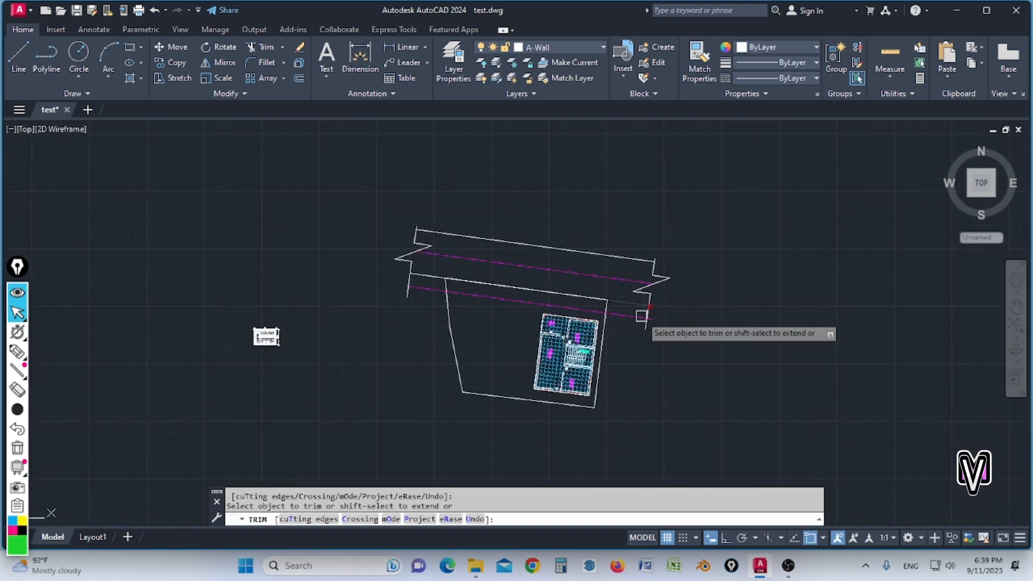
pyautogui.scroll(6, 614, 322)
pyautogui.press('space')
pyautogui.scroll(-5, 592, 342)
pyautogui.scroll(3, 538, 226)
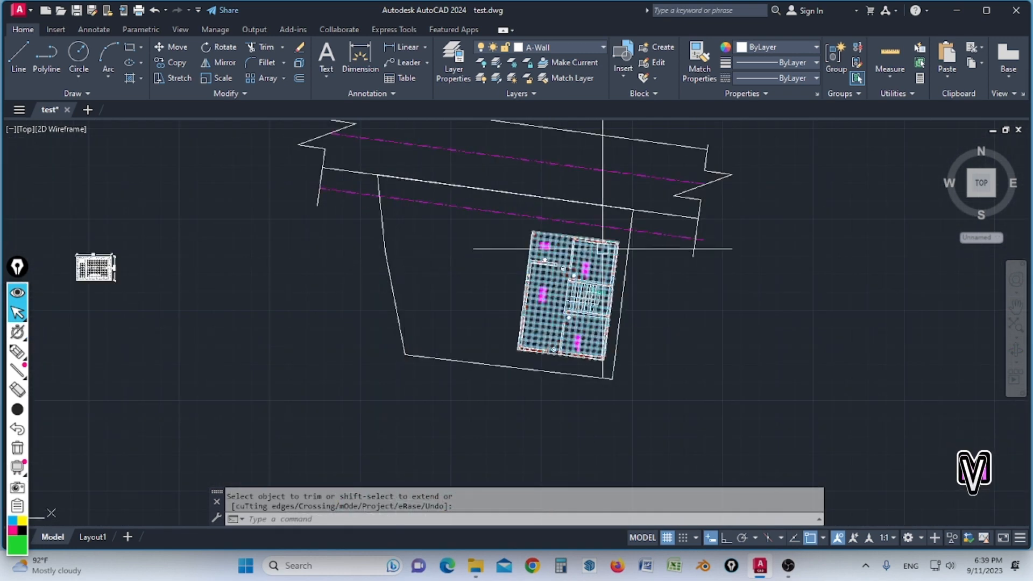
pyautogui.scroll(-2, 586, 269)
pyautogui.scroll(2, 594, 249)
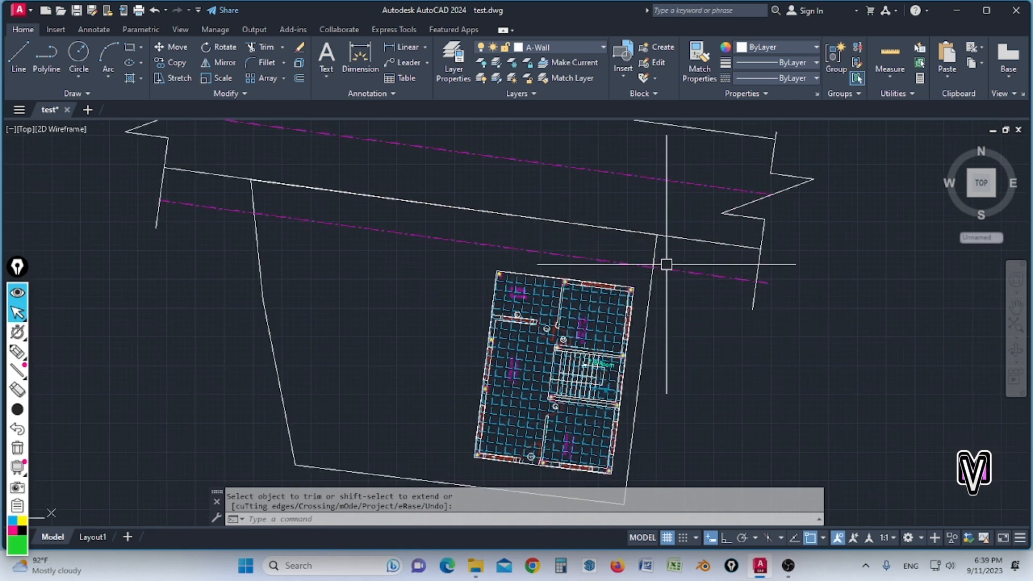
pyautogui.scroll(-2, 666, 264)
pyautogui.scroll(2, 605, 275)
pyautogui.press('Escape')
pyautogui.write('m')
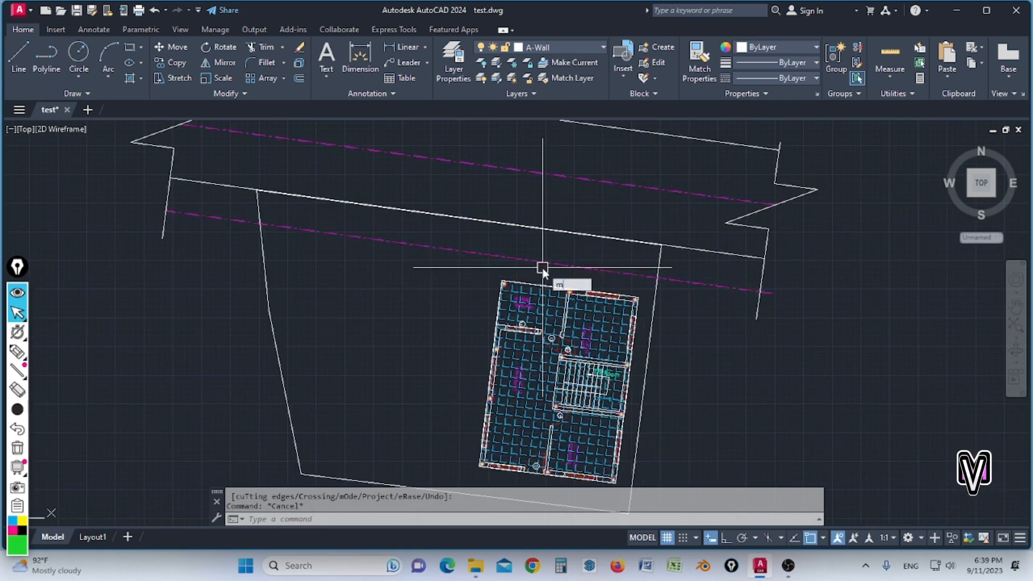
pyautogui.write('a')
pyautogui.press('Return')
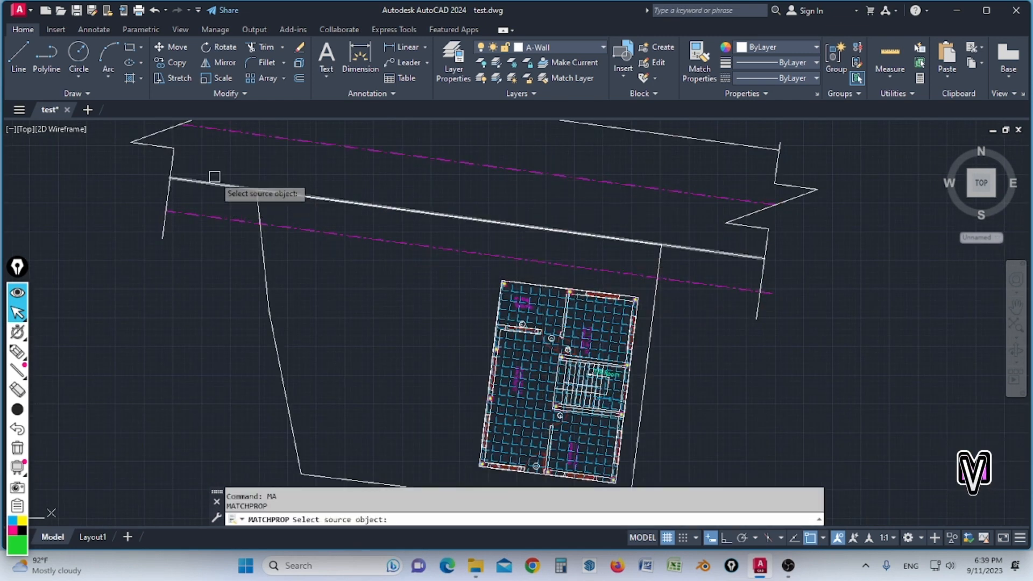
pyautogui.press('Escape')
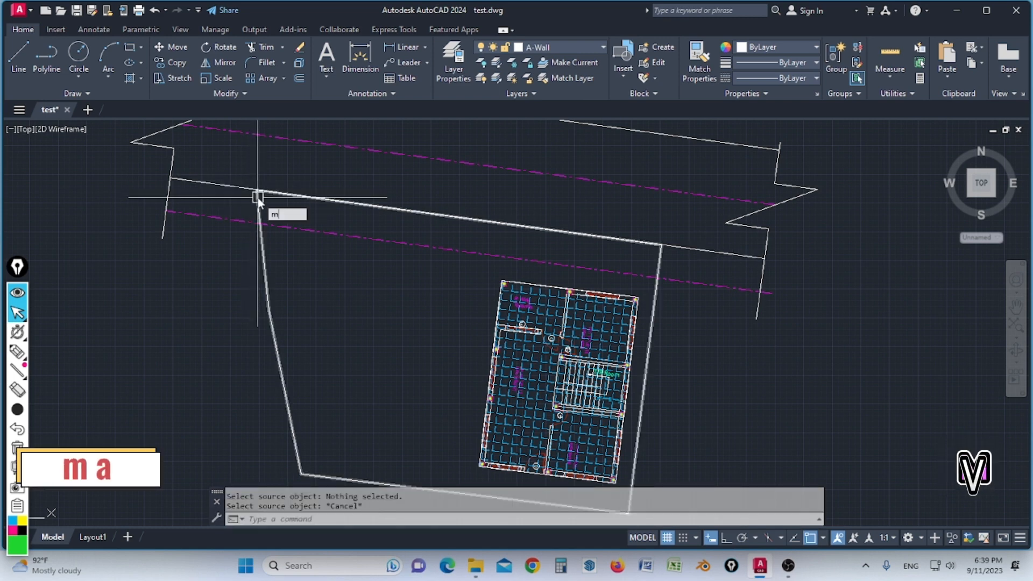
# Step: Match the properties of the lower road line onto the magenta setback line below it
pyautogui.write('a')
pyautogui.press('space')
pyautogui.click(229, 186)
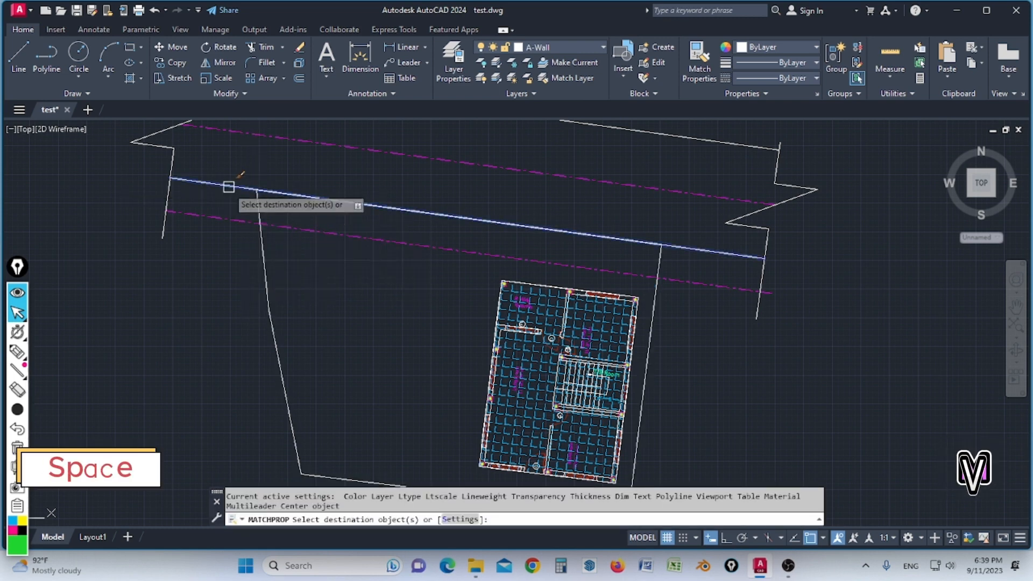
pyautogui.click(215, 218)
pyautogui.press('Escape')
pyautogui.press('Escape')
pyautogui.moveTo(569, 238); pyautogui.dragTo(567, 279, button='middle')
pyautogui.scroll(-1, 567, 279)
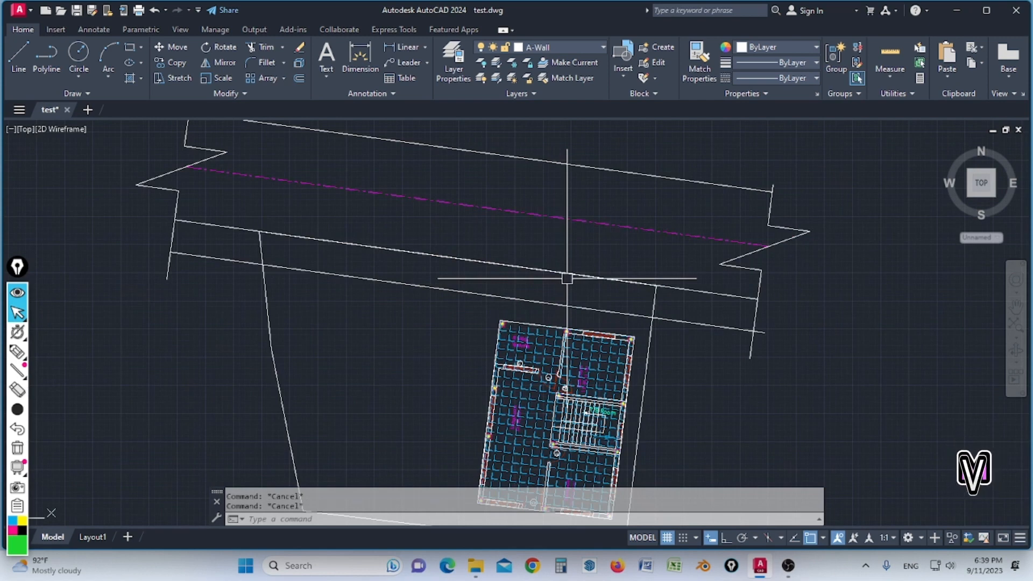
pyautogui.write('dal')
pyautogui.press('space')
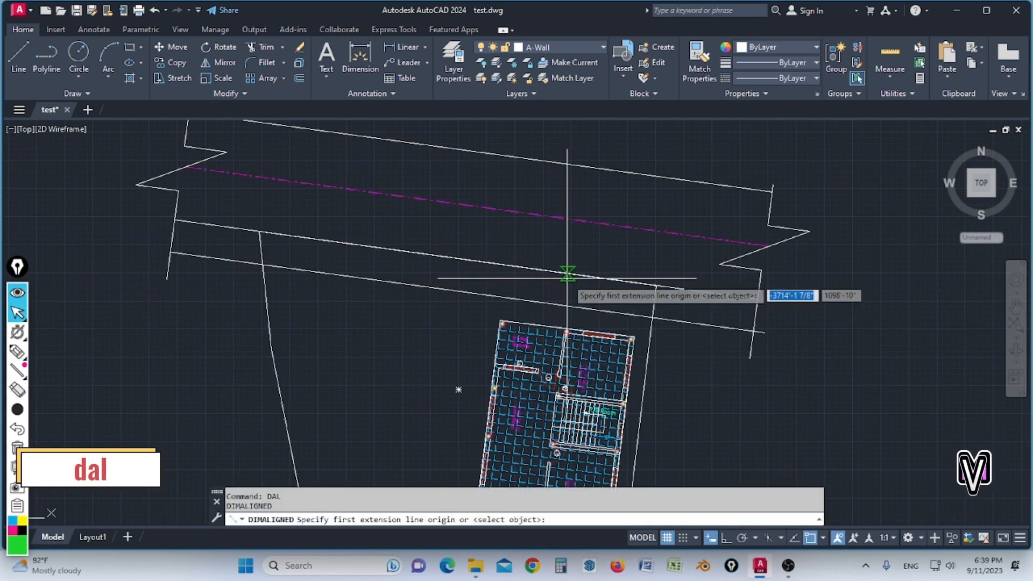
pyautogui.scroll(-2, 567, 278)
pyautogui.click(576, 235)
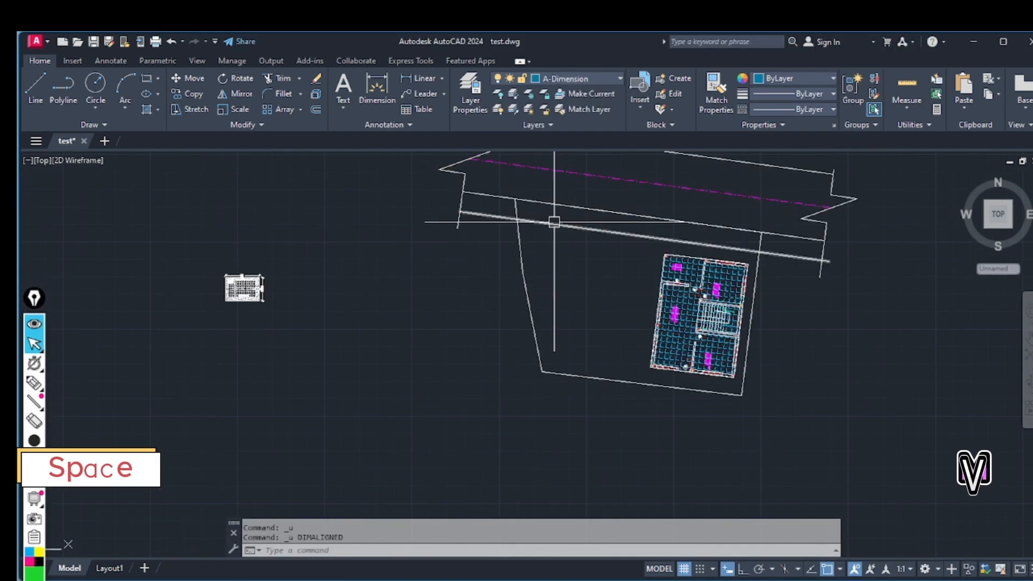
# Step: Add an aligned dimension outside the plot along the left edge's upper segment, from the top-left corner to the bend
pyautogui.write('dal')
pyautogui.press('space')
pyautogui.scroll(4, 519, 207)
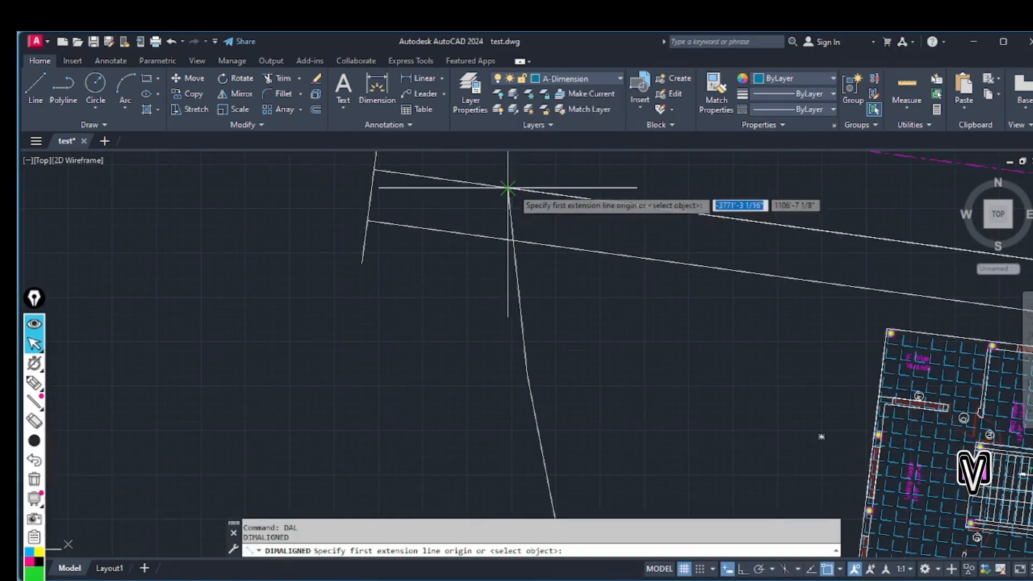
pyautogui.click(509, 186)
pyautogui.click(528, 378)
pyautogui.click(496, 371)
pyautogui.scroll(4, 500, 279)
pyautogui.scroll(-7, 472, 232)
# Step: Add an aligned dimension outside the plot along the left edge's lower segment, from the bend to the bottom-left corner
pyautogui.press('space')
pyautogui.click(467, 231)
pyautogui.scroll(2, 467, 232)
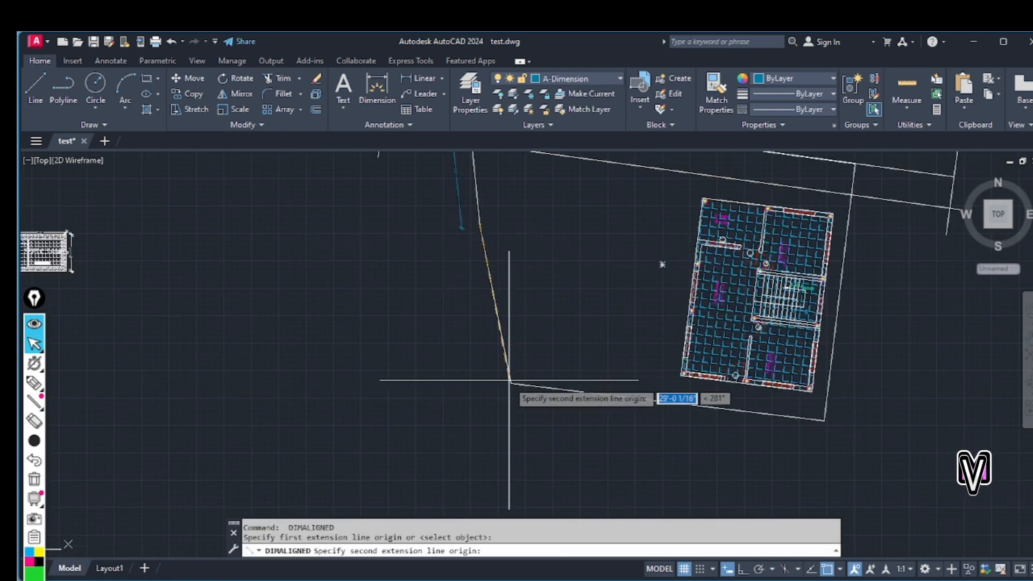
pyautogui.click(510, 379)
pyautogui.click(489, 386)
pyautogui.moveTo(488, 385); pyautogui.dragTo(401, 309, button='middle')
# Step: Add aligned dimensions outside the plot along its bottom edge and its right edge
pyautogui.press('space')
pyautogui.click(422, 306)
pyautogui.click(733, 343)
pyautogui.click(705, 369)
pyautogui.press('space')
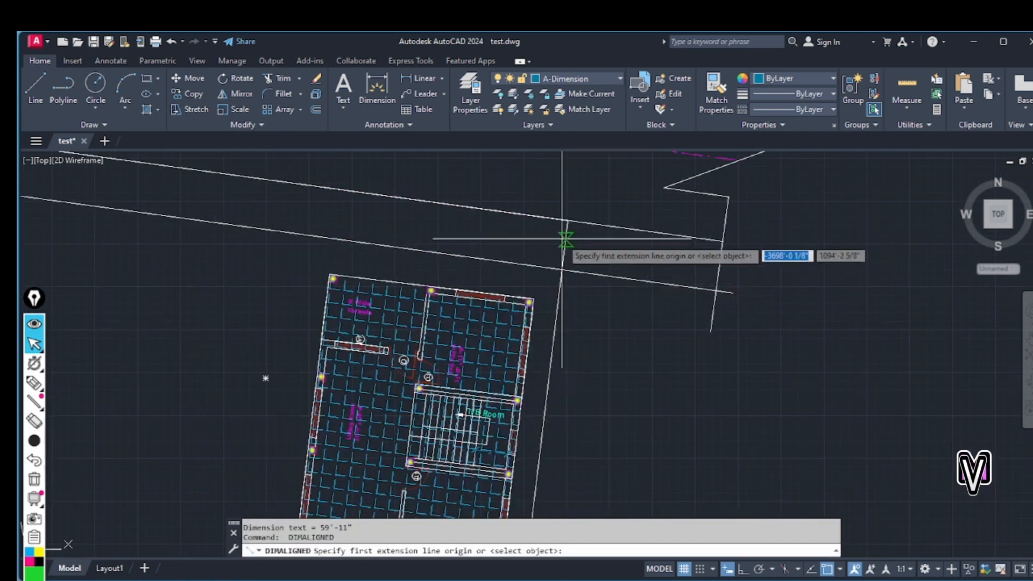
pyautogui.click(565, 237)
pyautogui.click(549, 395)
pyautogui.click(587, 335)
pyautogui.scroll(-2, 613, 333)
# Step: Add an aligned dimension across the plot's diagonal from the top-right corner to the bottom-left corner
pyautogui.press('space')
pyautogui.click(595, 215)
pyautogui.click(385, 349)
pyautogui.scroll(2, 406, 323)
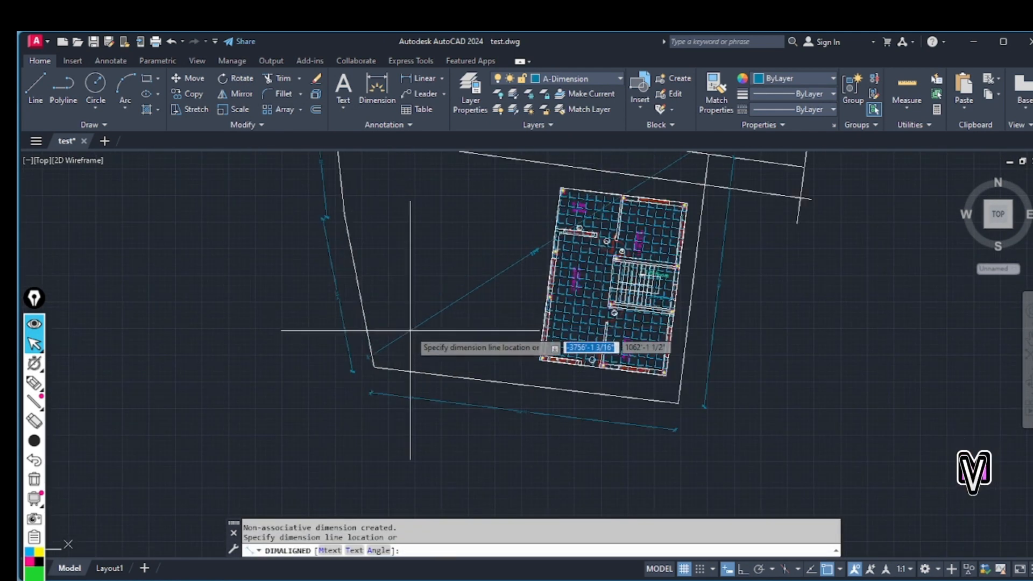
pyautogui.click(410, 323)
pyautogui.scroll(-2, 412, 326)
# Step: Add an aligned dimension across the plot from the left edge's bend to the bottom-right corner
pyautogui.press('space')
pyautogui.click(421, 291)
pyautogui.click(629, 410)
pyautogui.scroll(4, 509, 334)
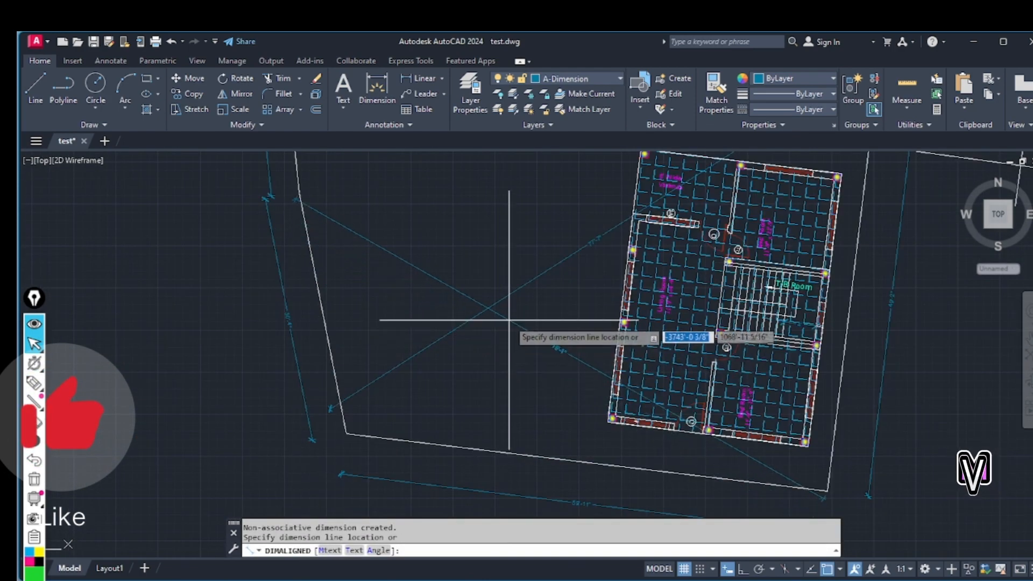
pyautogui.click(509, 320)
pyautogui.scroll(-2, 509, 319)
# Step: Add an aligned dimension across the plot's diagonal from the top-left corner to the bottom-right corner
pyautogui.press('space')
pyautogui.scroll(-2, 506, 303)
pyautogui.click(443, 240)
pyautogui.scroll(6, 629, 404)
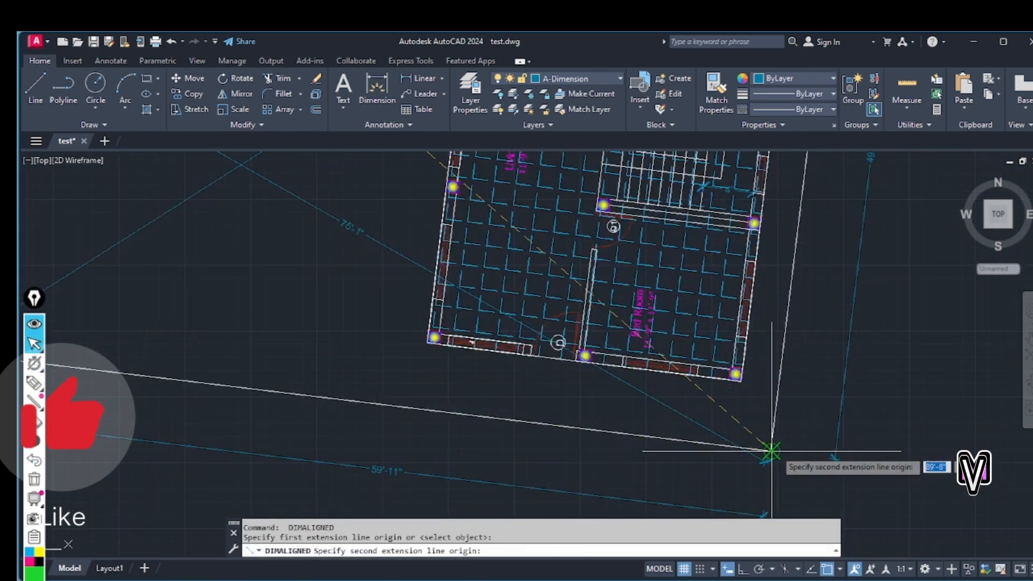
pyautogui.click(772, 451)
pyautogui.click(731, 450)
pyautogui.scroll(-4, 730, 448)
pyautogui.scroll(4, 606, 310)
pyautogui.scroll(-4, 371, 306)
pyautogui.scroll(2, 467, 329)
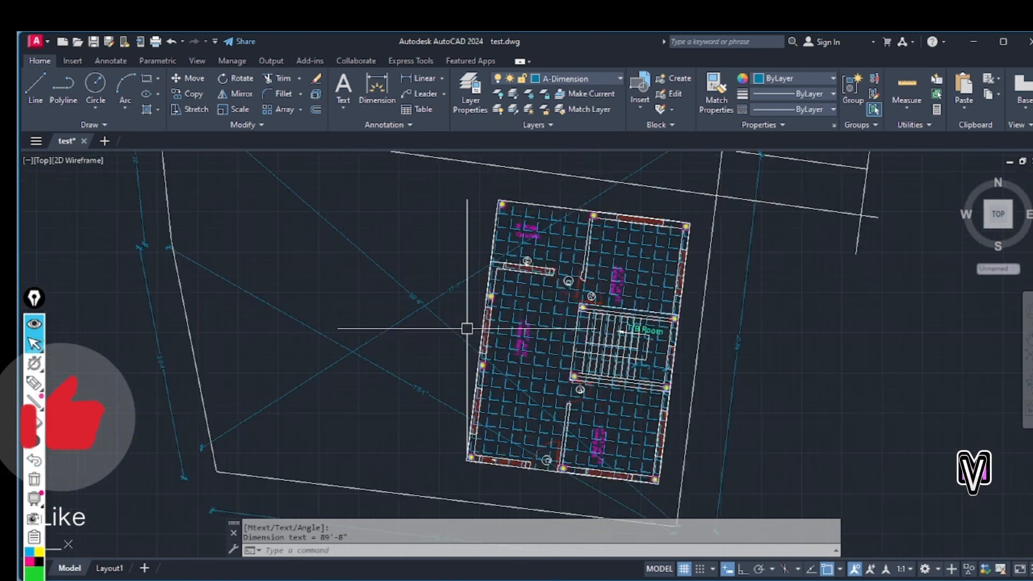
pyautogui.scroll(-2, 467, 329)
pyautogui.scroll(4, 482, 369)
pyautogui.scroll(-3, 570, 299)
pyautogui.write('DAL')
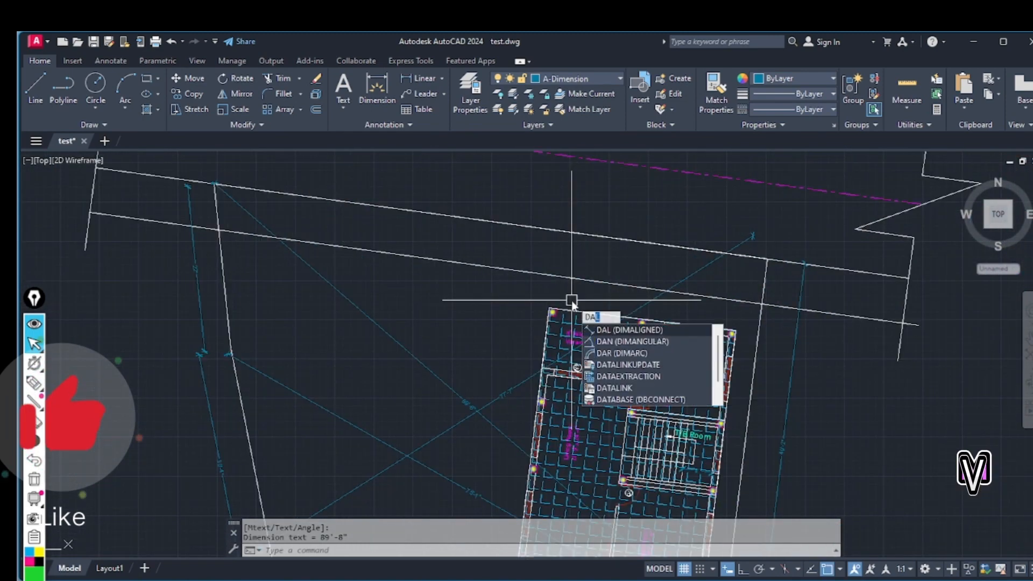
pyautogui.press('space')
pyautogui.scroll(5, 547, 316)
pyautogui.click(546, 323)
pyautogui.scroll(-3, 546, 328)
pyautogui.click(544, 298)
pyautogui.scroll(4, 540, 318)
pyautogui.press('Escape')
pyautogui.scroll(-10, 578, 275)
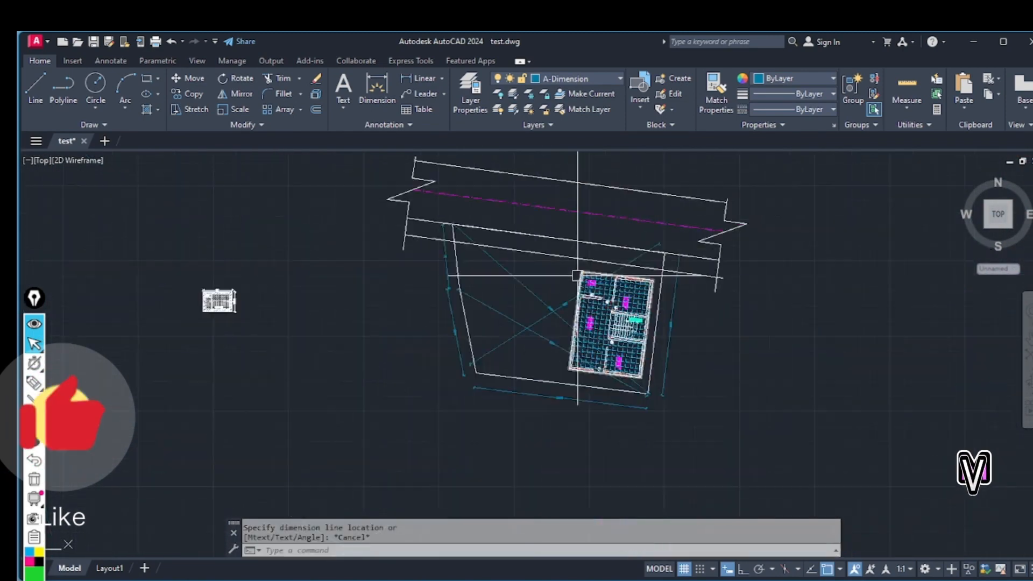
# Step: Add an aligned dimension along the floor plan's left edge, from its top-left to its bottom-left corner
pyautogui.press('space')
pyautogui.scroll(10, 577, 275)
pyautogui.click(620, 227)
pyautogui.scroll(-6, 619, 229)
pyautogui.scroll(4, 597, 483)
pyautogui.click(589, 444)
pyautogui.scroll(-2, 572, 453)
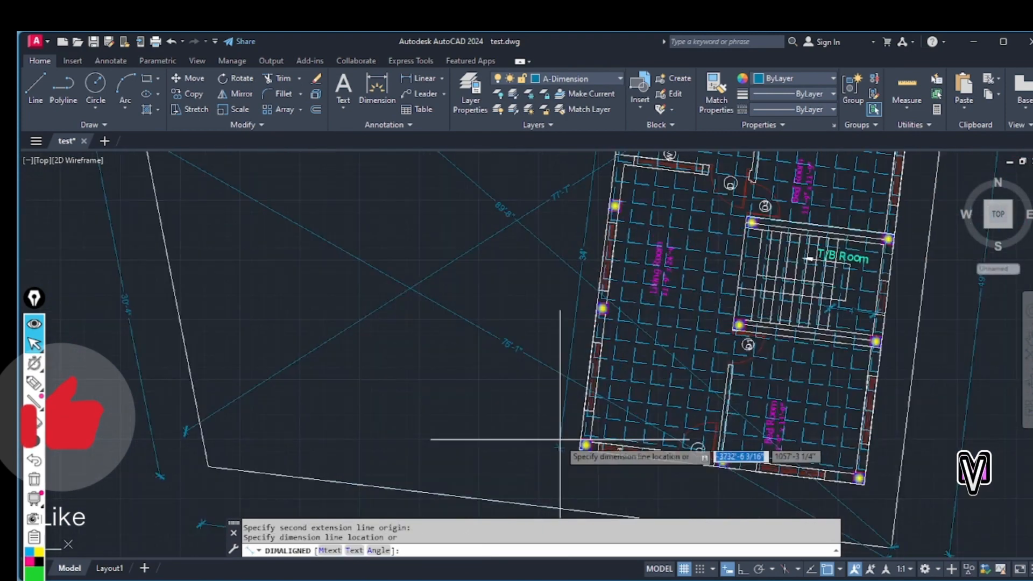
pyautogui.click(560, 440)
# Step: Add an aligned dimension just below the floor plan's bottom edge, between its two lower corners
pyautogui.press('space')
pyautogui.scroll(5, 581, 460)
pyautogui.click(579, 426)
pyautogui.scroll(-5, 578, 430)
pyautogui.scroll(3, 870, 484)
pyautogui.click(875, 448)
pyautogui.click(534, 424)
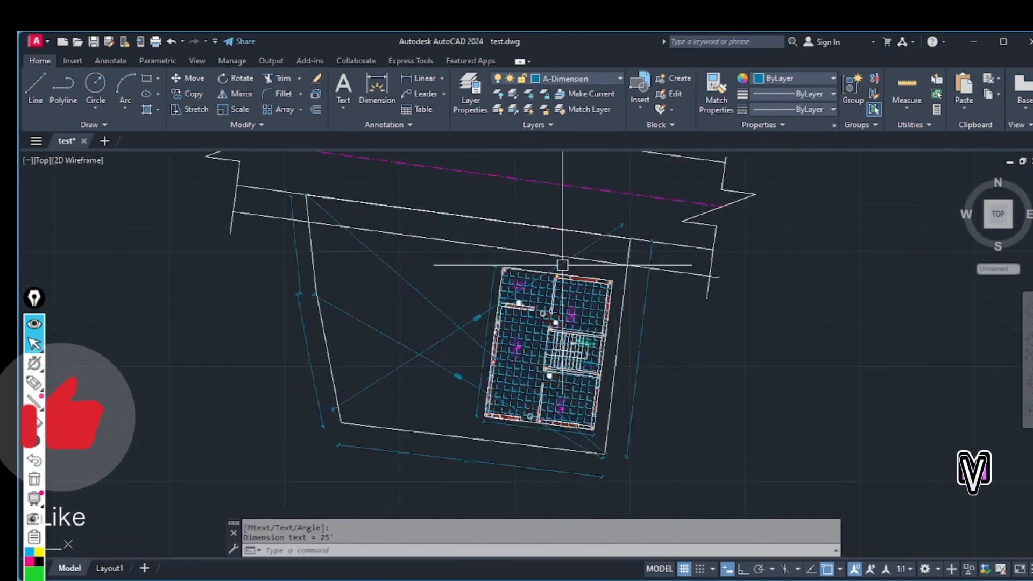
# Step: Add aligned dimensions just outside the floor plan's top edge and right edge
pyautogui.press('space')
pyautogui.scroll(4, 537, 264)
pyautogui.click(452, 273)
pyautogui.click(725, 304)
pyautogui.click(737, 292)
pyautogui.press('space')
pyautogui.scroll(4, 754, 324)
pyautogui.click(691, 274)
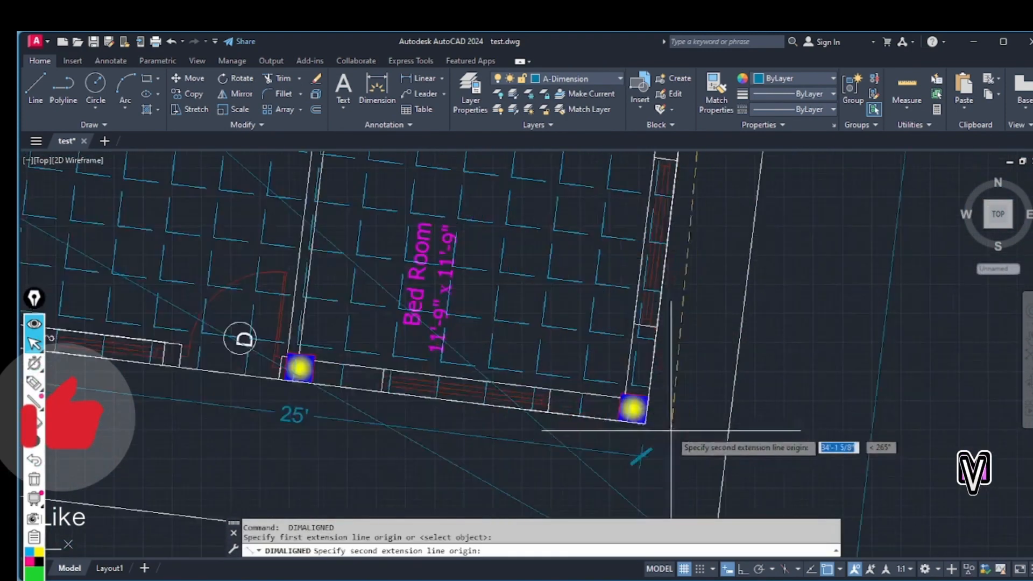
pyautogui.click(671, 427)
pyautogui.press('space')
pyautogui.press('space')
pyautogui.scroll(-10, 699, 401)
pyautogui.scroll(2, 753, 339)
pyautogui.scroll(5, 595, 339)
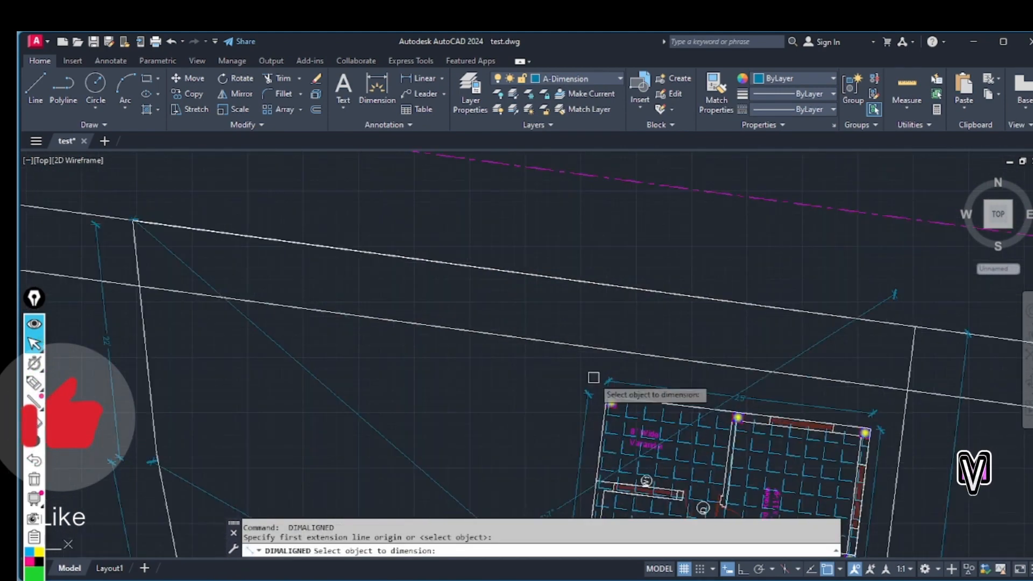
pyautogui.scroll(-2, 619, 316)
pyautogui.press('Escape')
# Step: Try to continue the floor plan's left-edge dimension up to the road centre line, and undo the continued dimension
pyautogui.write('dco')
pyautogui.press('space')
pyautogui.scroll(-2, 750, 323)
pyautogui.press('space')
pyautogui.scroll(4, 654, 274)
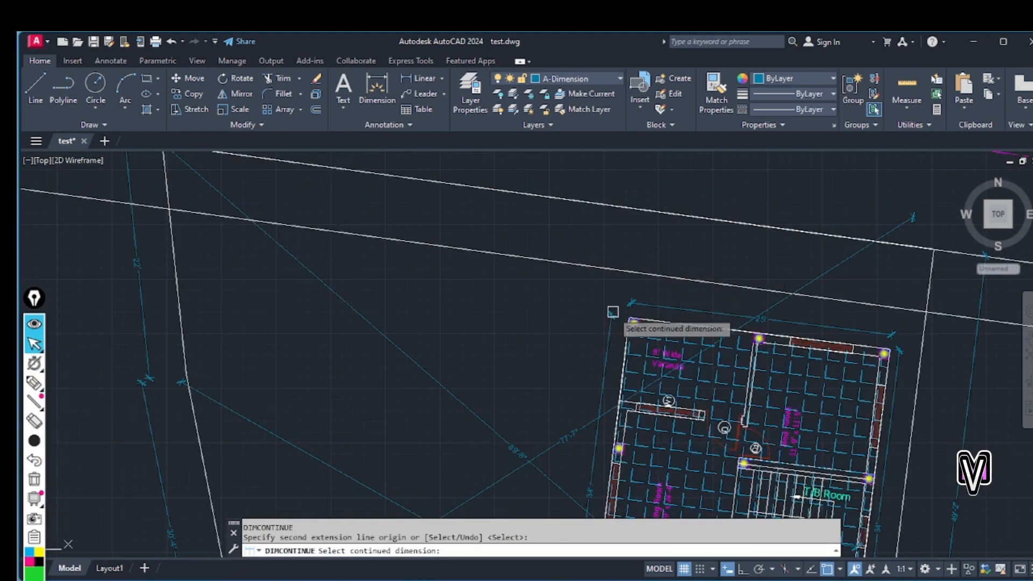
pyautogui.click(611, 311)
pyautogui.scroll(-4, 610, 310)
pyautogui.scroll(4, 613, 248)
pyautogui.scroll(-2, 632, 269)
pyautogui.scroll(2, 619, 351)
pyautogui.click(610, 348)
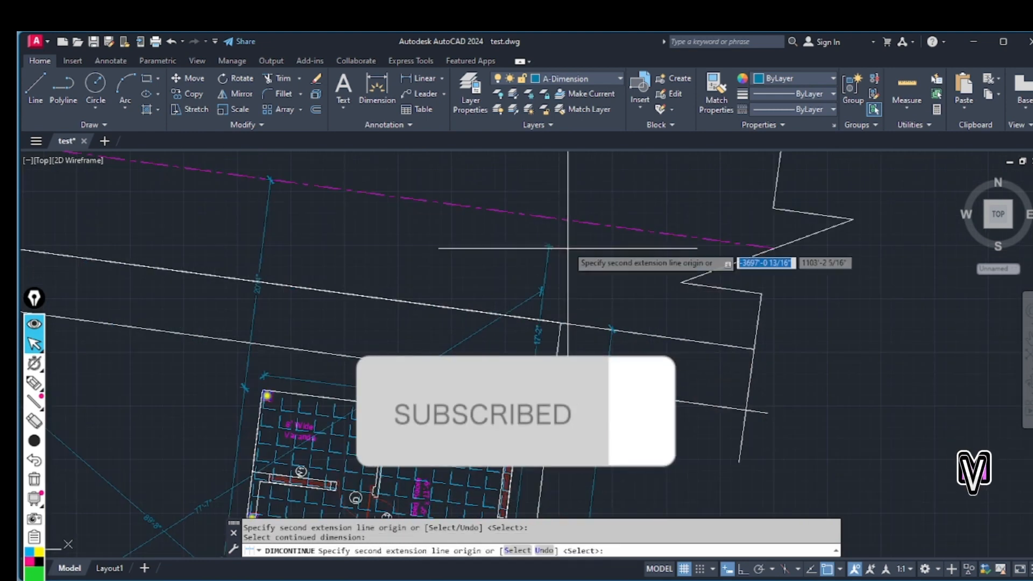
pyautogui.press('Escape')
pyautogui.scroll(-4, 575, 259)
pyautogui.hotkey('ctrl', 'z')
pyautogui.hotkey('ctrl', 'z')
# Step: Add an aligned dimension from the floor plan's top-left corner to the road centre line
pyautogui.scroll(3, 565, 303)
pyautogui.write('dal')
pyautogui.press('space')
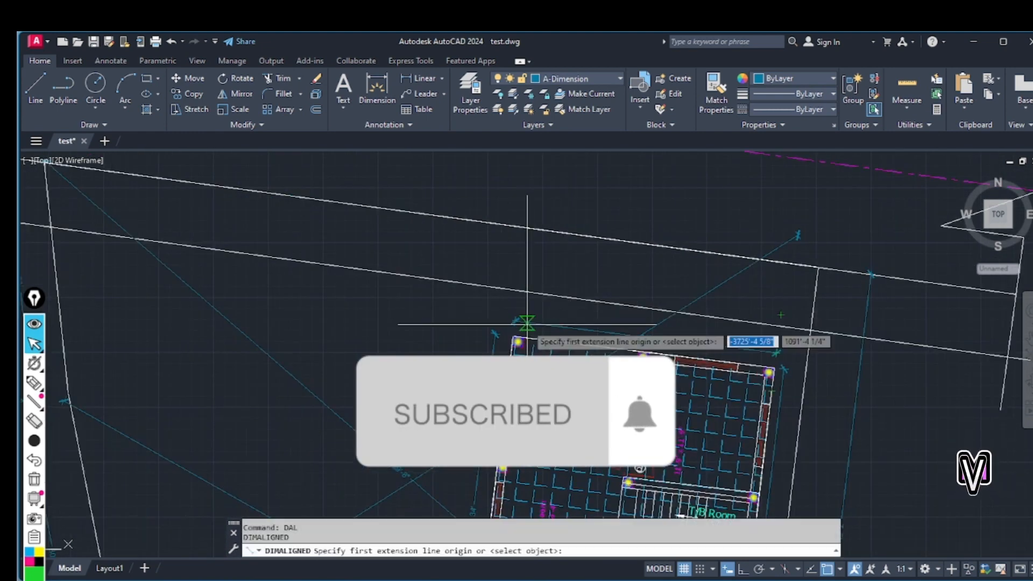
pyautogui.scroll(2, 523, 323)
pyautogui.click(496, 369)
pyautogui.scroll(-3, 506, 347)
pyautogui.scroll(2, 514, 218)
pyautogui.click(507, 224)
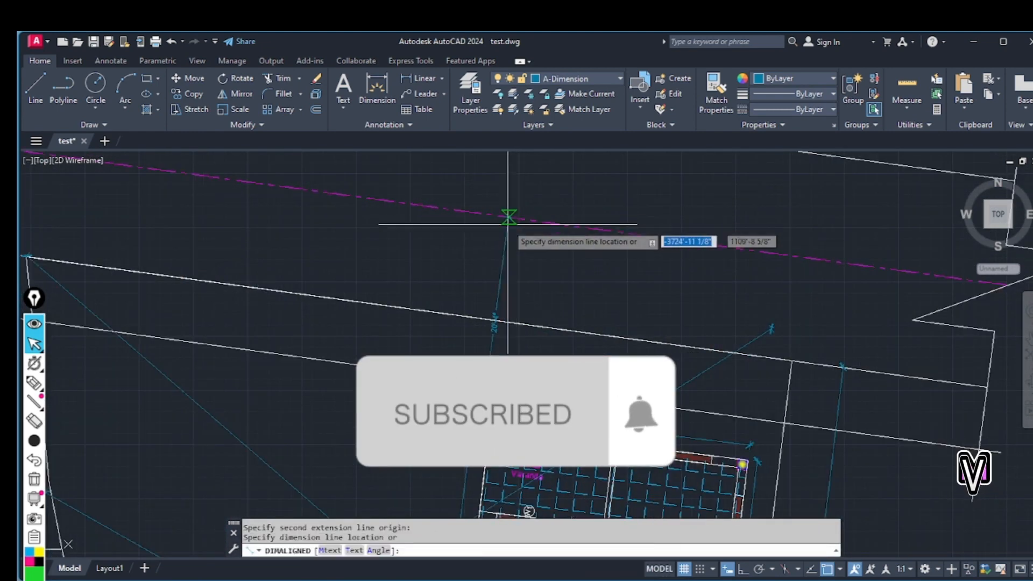
pyautogui.click(505, 237)
# Step: Add an aligned dimension from the floor plan's top-right corner to the road centre line
pyautogui.press('space')
pyautogui.scroll(-2, 640, 307)
pyautogui.scroll(5, 721, 392)
pyautogui.click(648, 406)
pyautogui.scroll(-3, 667, 398)
pyautogui.click(682, 277)
pyautogui.click(689, 293)
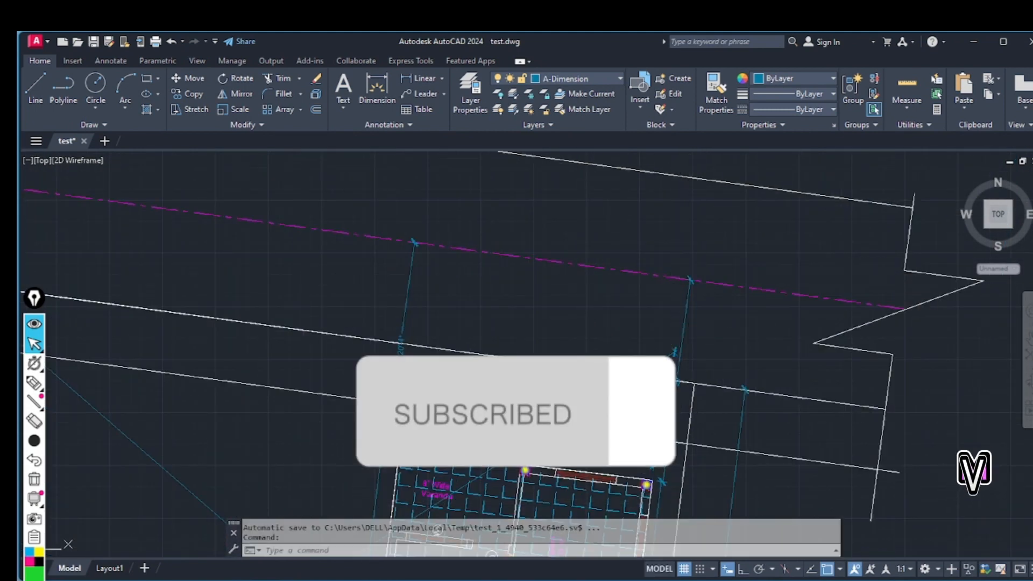
# Step: Add an aligned dimension from the floor plan's top-left corner to the plot's top boundary line
pyautogui.scroll(-3, 562, 252)
pyautogui.scroll(3, 554, 316)
pyautogui.scroll(-3, 557, 307)
pyautogui.scroll(3, 539, 332)
pyautogui.scroll(-2, 530, 310)
pyautogui.scroll(2, 499, 308)
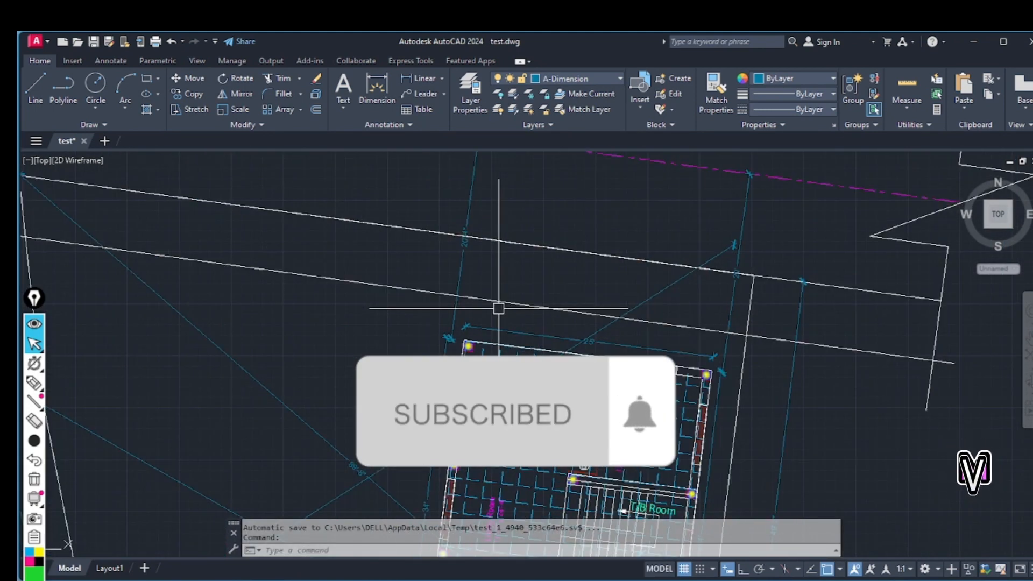
pyautogui.press('space')
pyautogui.scroll(5, 487, 332)
pyautogui.click(392, 370)
pyautogui.scroll(-5, 395, 366)
pyautogui.scroll(5, 430, 280)
pyautogui.click(355, 245)
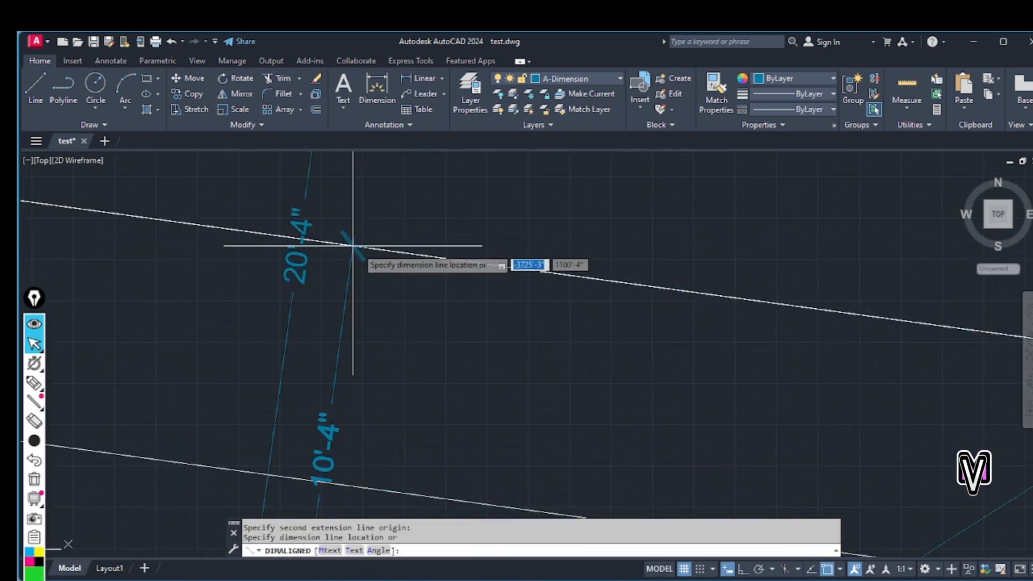
pyautogui.click(391, 241)
# Step: Add an aligned dimension from the floor plan's top-right corner to the plot's top boundary line
pyautogui.scroll(-6, 434, 228)
pyautogui.press('space')
pyautogui.scroll(4, 654, 327)
pyautogui.click(626, 401)
pyautogui.click(650, 243)
pyautogui.click(635, 263)
pyautogui.scroll(-6, 627, 272)
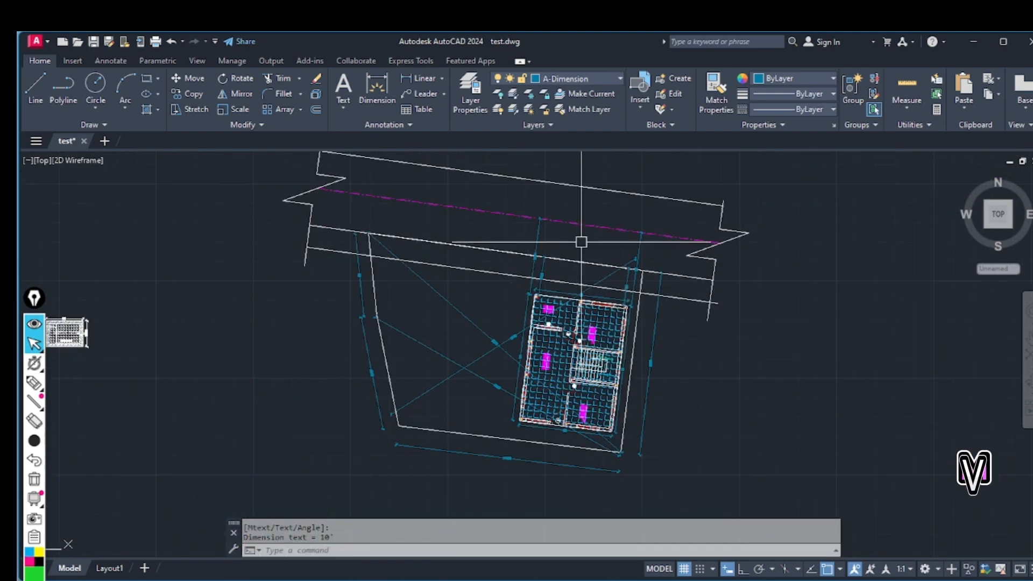
# Step: Place the multiline text "C.L." beside the road's right break symbol, near the end of the centre line
pyautogui.scroll(2, 597, 258)
pyautogui.scroll(-3, 519, 273)
pyautogui.scroll(1, 607, 350)
pyautogui.scroll(-2, 569, 279)
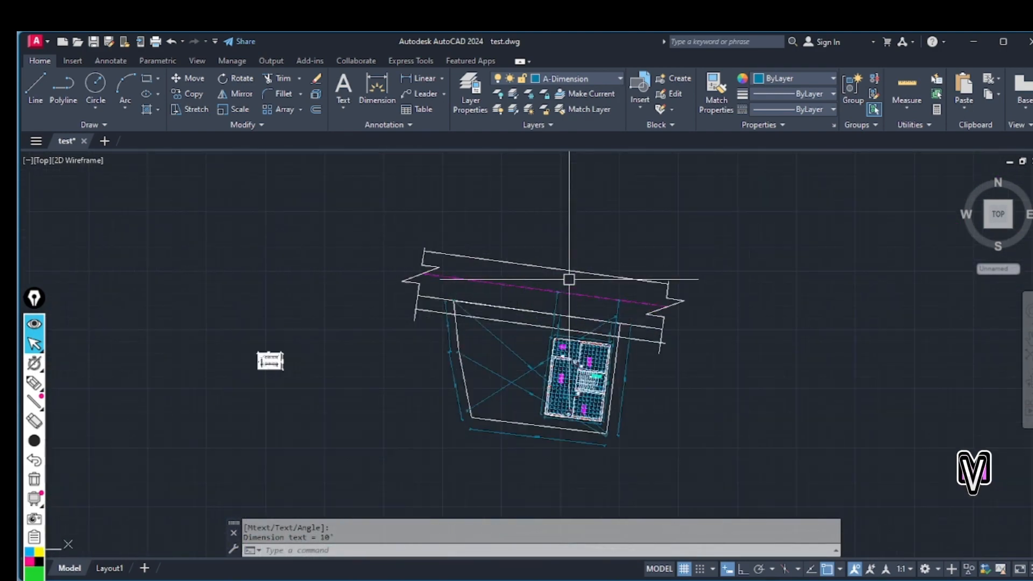
pyautogui.scroll(2, 542, 269)
pyautogui.scroll(2, 710, 298)
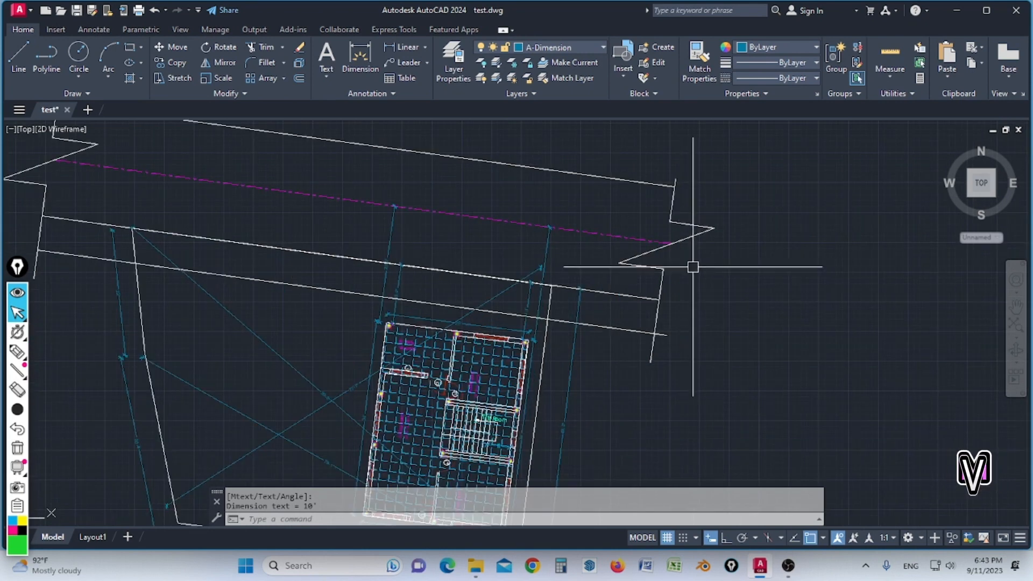
pyautogui.press('space')
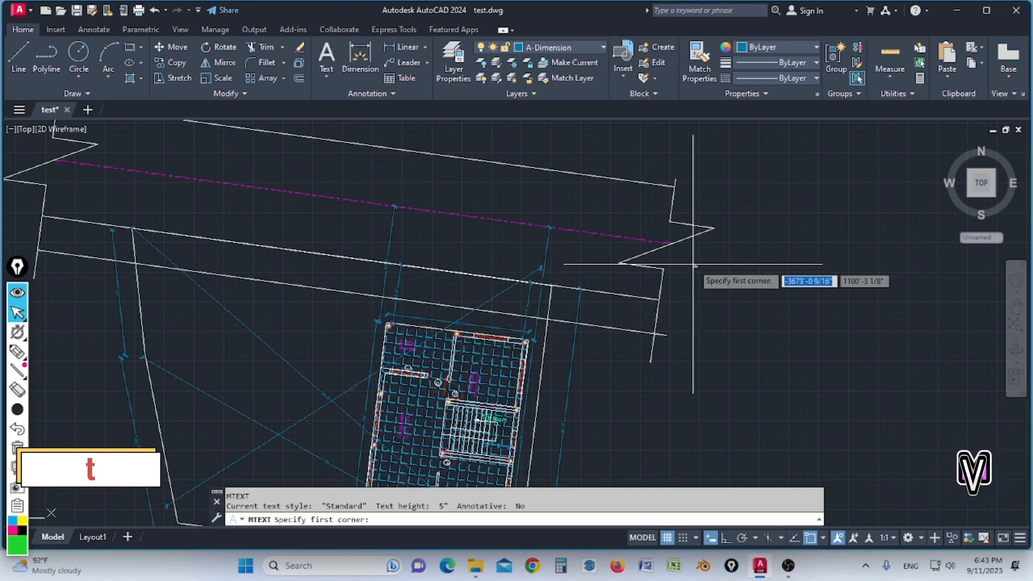
pyautogui.click(693, 265)
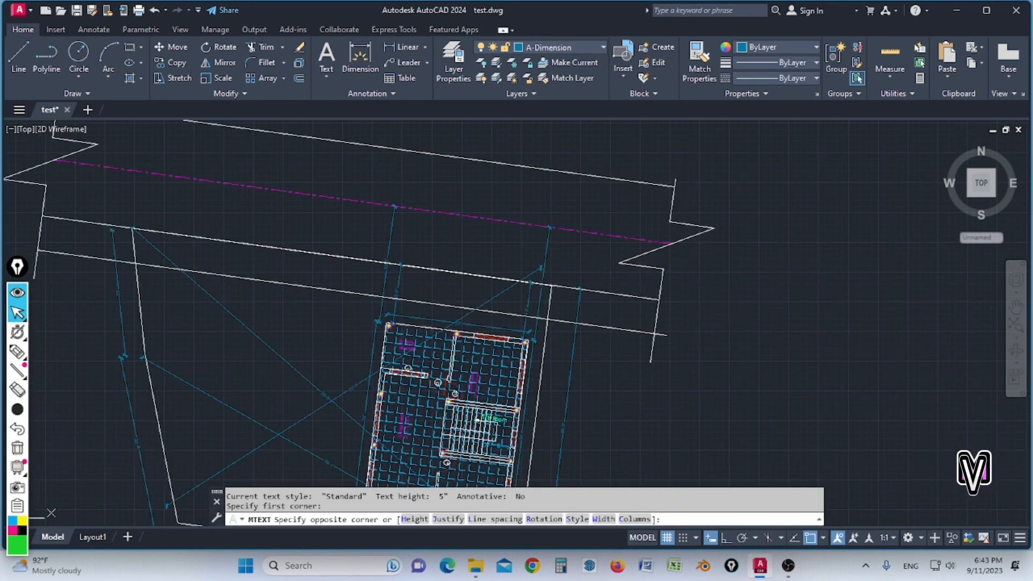
pyautogui.click(907, 349)
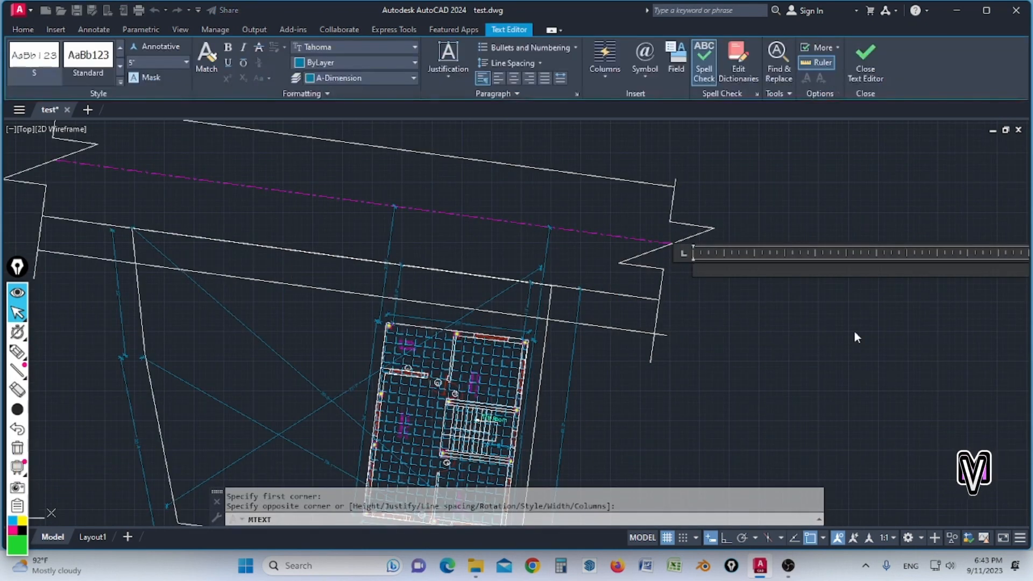
pyautogui.click(705, 295)
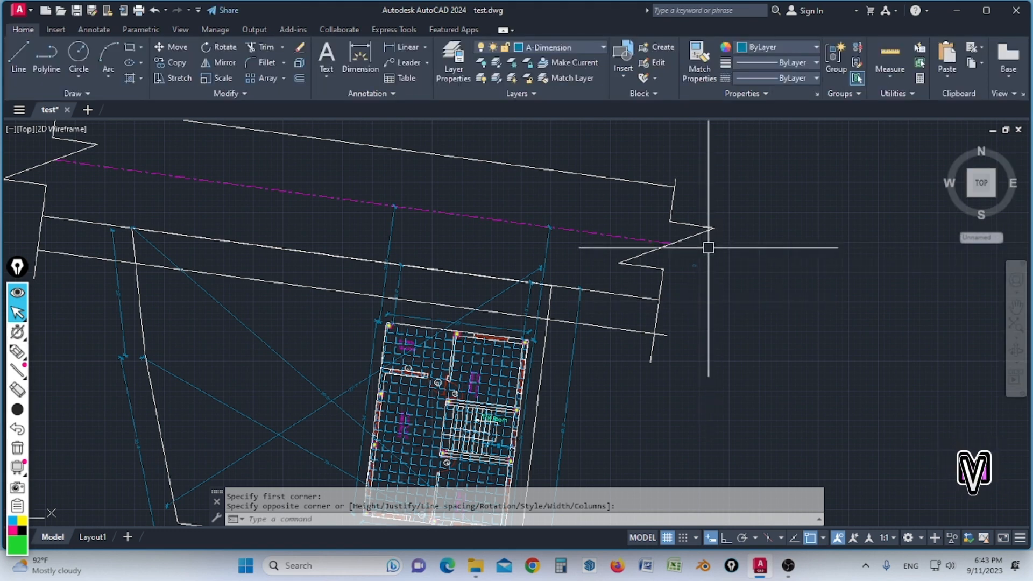
# Step: Move the C.L. text to the A-Text layer
pyautogui.scroll(3, 709, 238)
pyautogui.click(560, 47)
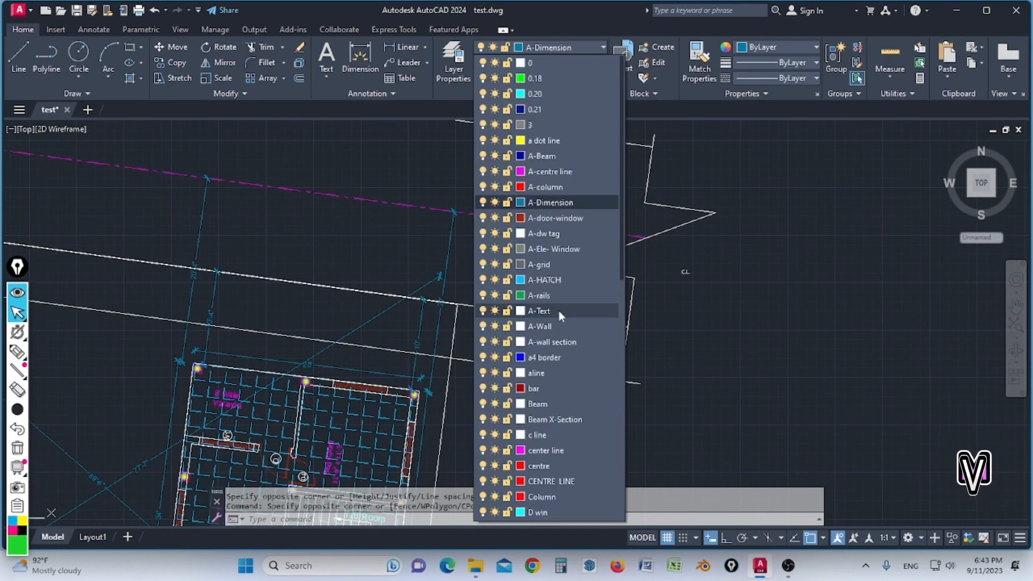
pyautogui.click(539, 265)
pyautogui.scroll(4, 698, 287)
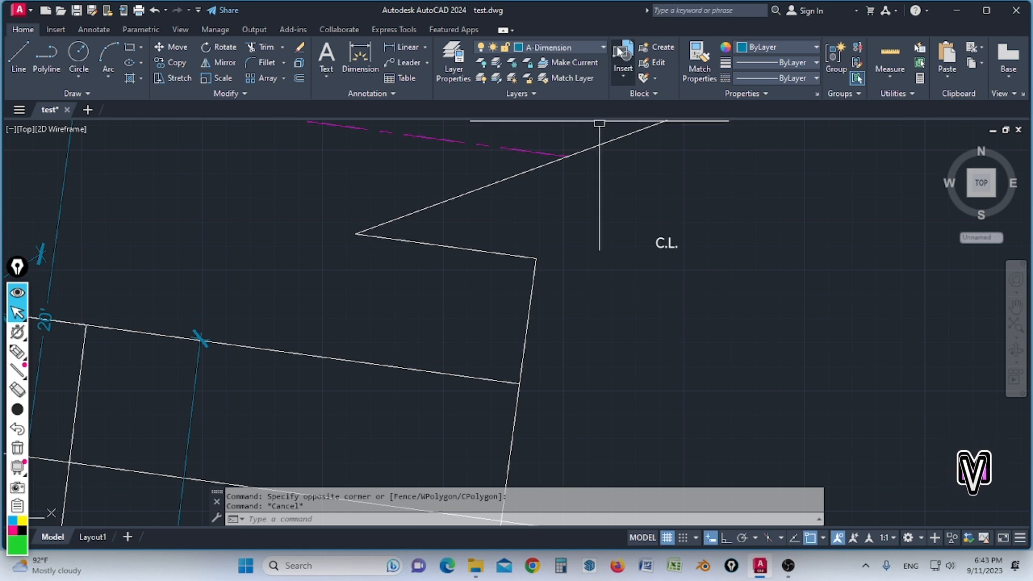
pyautogui.press('Escape')
pyautogui.scroll(-3, 666, 213)
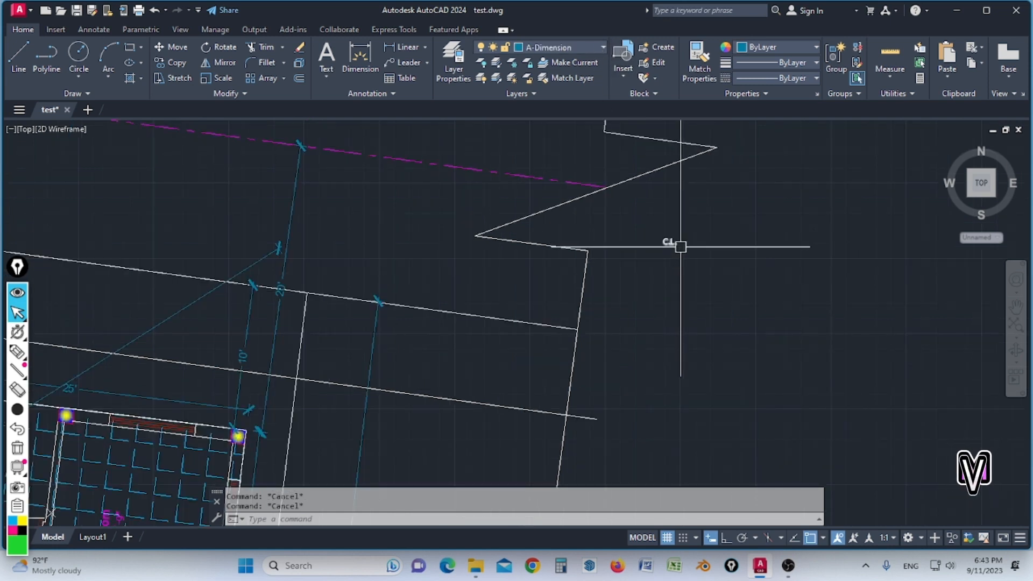
# Step: Try to enlarge the C.L. text by scaling it about a base point at its lower-left corner
pyautogui.write('c')
pyautogui.press('Escape')
pyautogui.write('sc')
pyautogui.press('Return')
pyautogui.scroll(4, 677, 236)
pyautogui.click(685, 226)
pyautogui.click(639, 275)
pyautogui.press('Return')
pyautogui.click(639, 274)
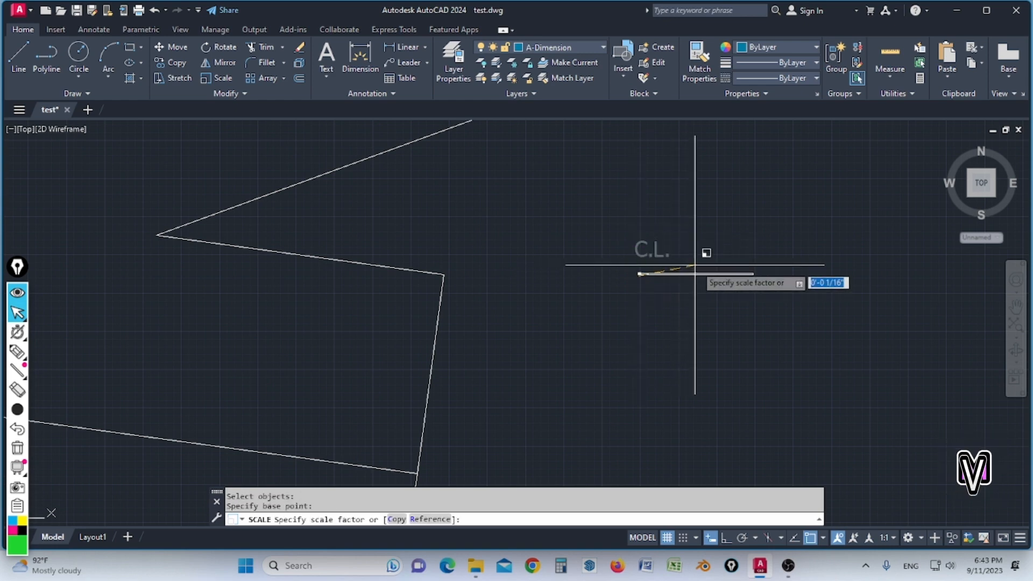
pyautogui.scroll(-4, 770, 310)
pyautogui.click(916, 314)
pyautogui.scroll(-6, 489, 240)
pyautogui.scroll(4, 578, 247)
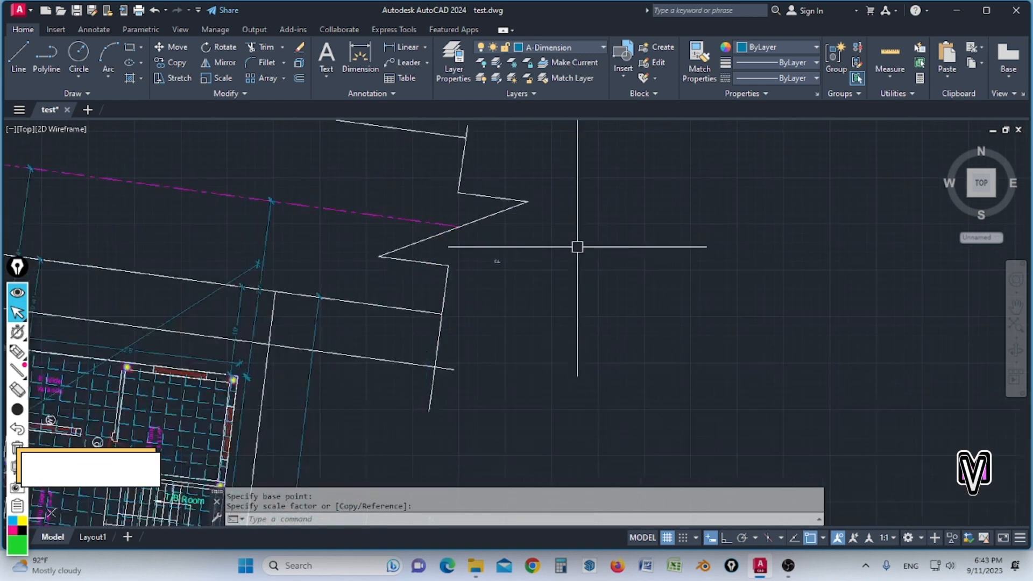
# Step: Try scaling the C.L. text again about a base point just below it
pyautogui.scroll(4, 518, 249)
pyautogui.click(516, 245)
pyautogui.click(430, 302)
pyautogui.press('space')
pyautogui.click(459, 312)
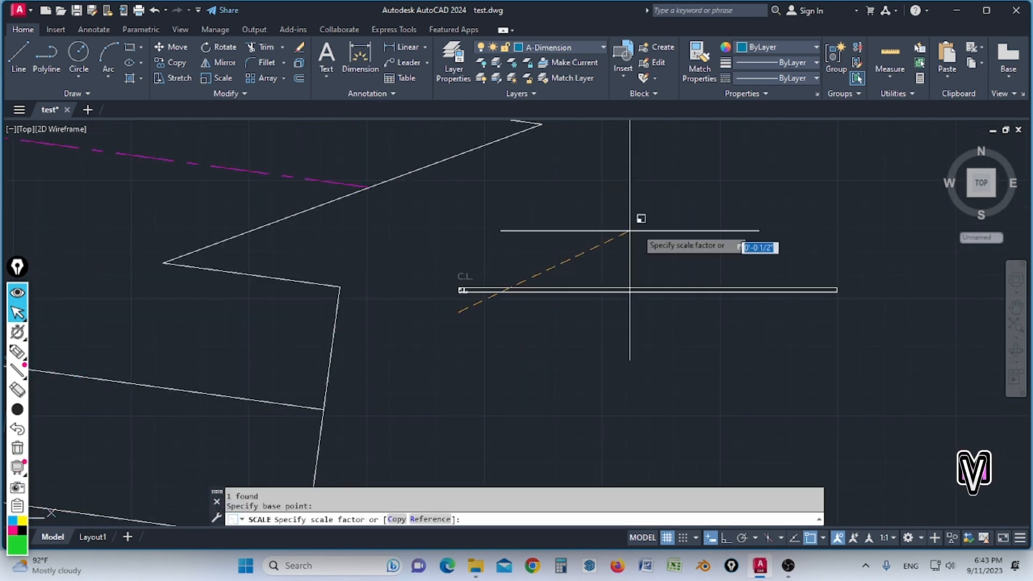
pyautogui.click(832, 169)
pyautogui.scroll(-4, 533, 266)
pyautogui.scroll(5, 530, 259)
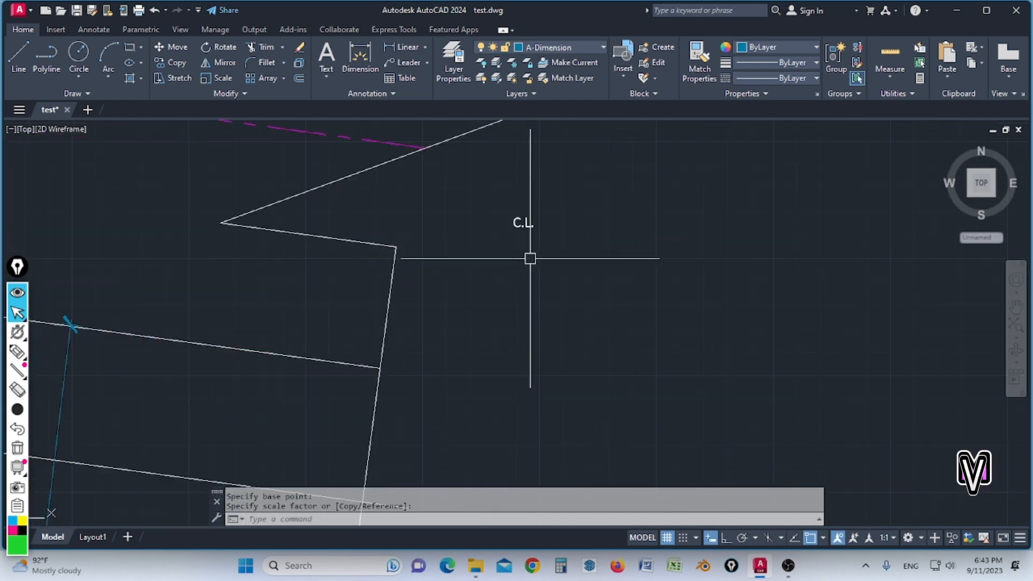
# Step: Narrow the C.L. text's frame to about 3'-3" wide
pyautogui.doubleClick(521, 222)
pyautogui.scroll(-3, 603, 252)
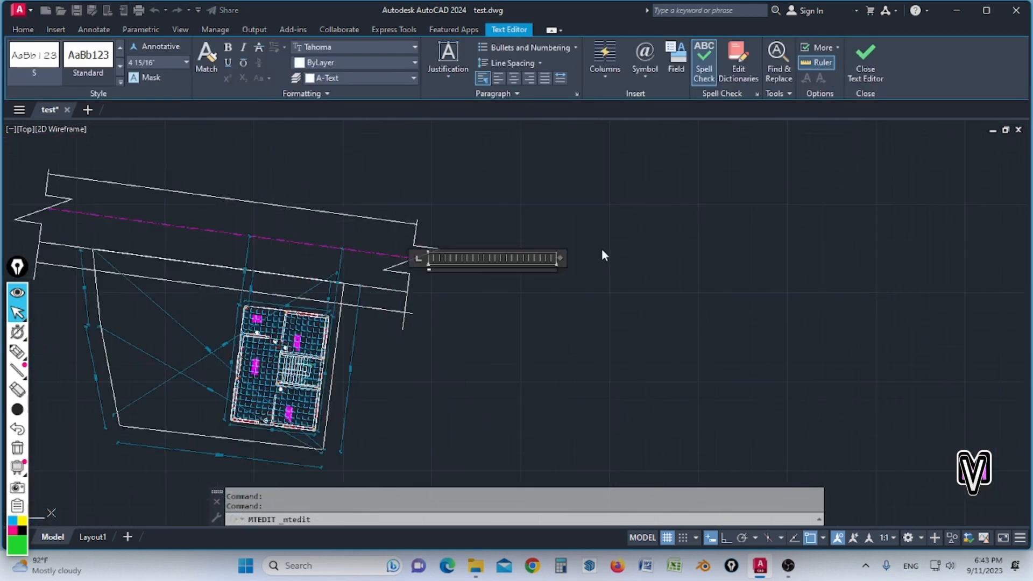
pyautogui.scroll(7, 525, 271)
pyautogui.moveTo(554, 317); pyautogui.dragTo(67, 316)
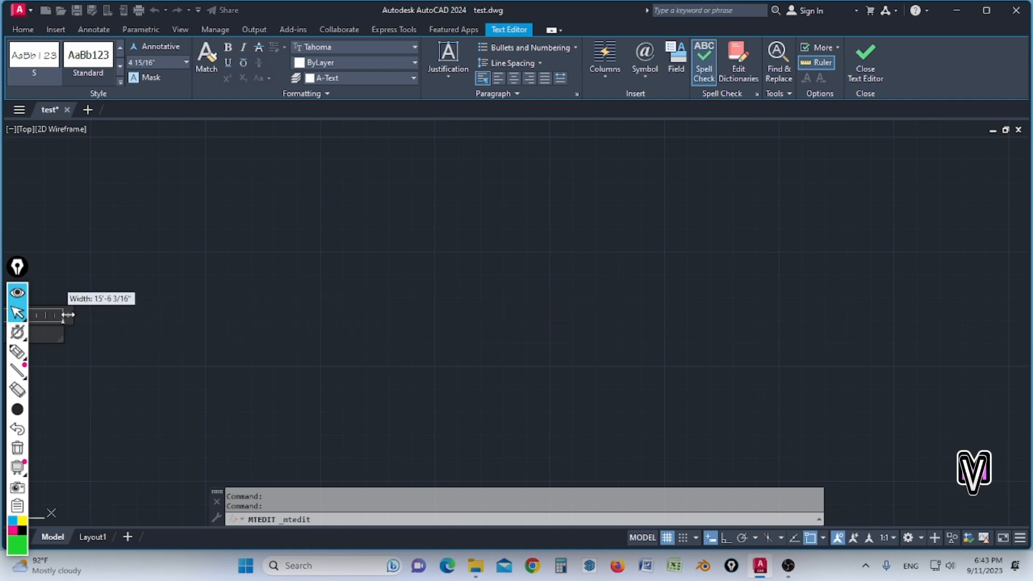
pyautogui.scroll(-6, 946, 328)
pyautogui.scroll(6, 615, 346)
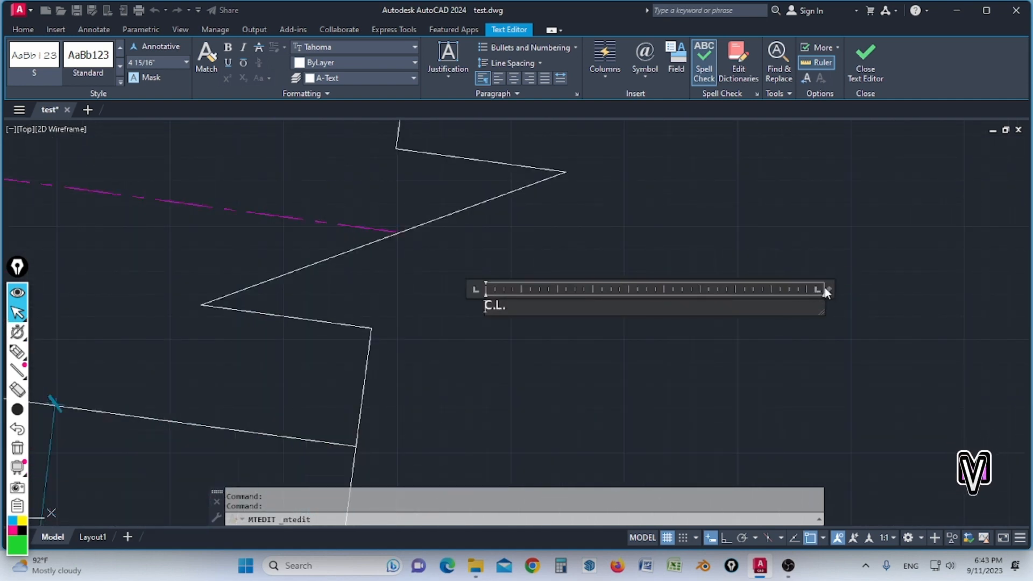
pyautogui.moveTo(799, 289); pyautogui.dragTo(538, 286)
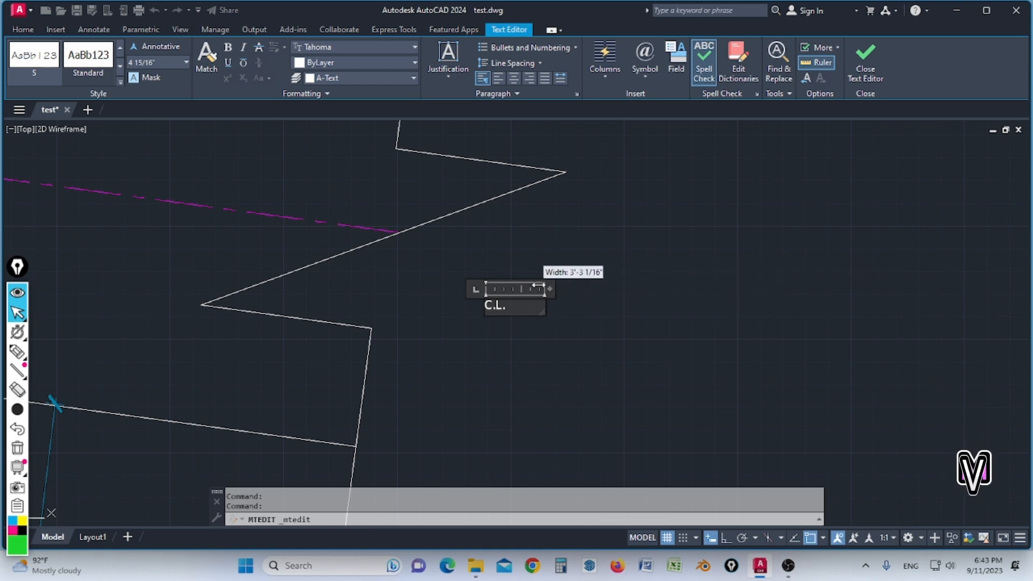
# Step: Scale up the C.L. text from its lower-left corner so it is readable at the end of the centre line
pyautogui.scroll(6, 494, 334)
pyautogui.click(491, 333)
pyautogui.press('Return')
pyautogui.click(508, 238)
pyautogui.press('Return')
pyautogui.click(458, 242)
pyautogui.scroll(-6, 565, 306)
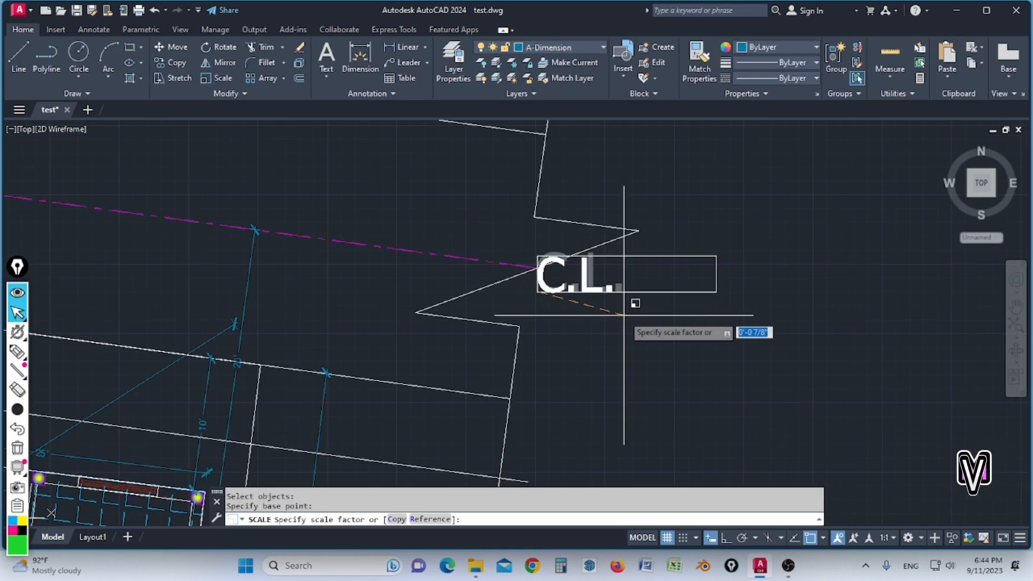
pyautogui.click(622, 314)
# Step: Copy the C.L. text from the centre line down to the right end of the line nearest the building
pyautogui.scroll(-6, 568, 216)
pyautogui.scroll(3, 560, 264)
pyautogui.write('co')
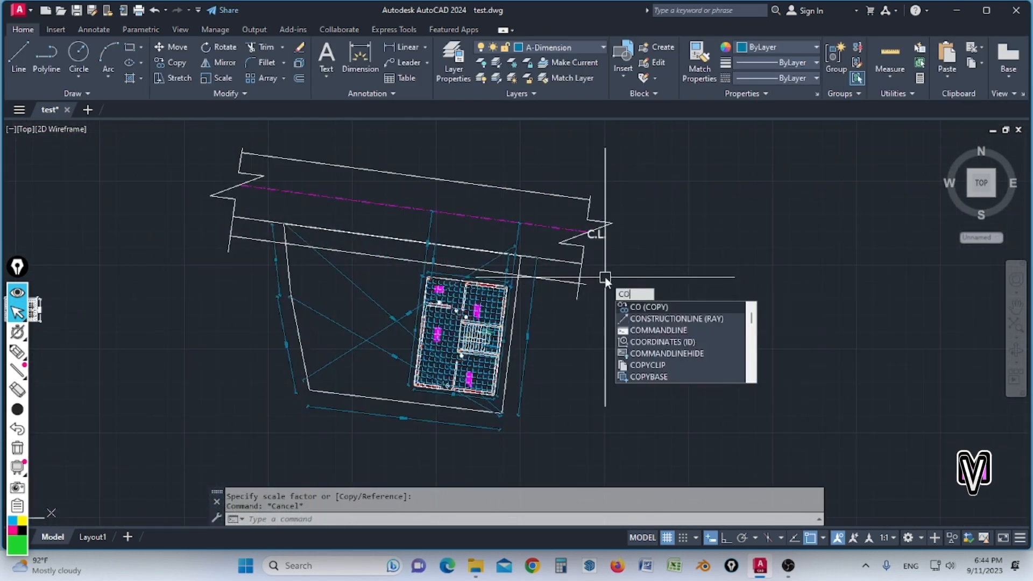
pyautogui.press('Return')
pyautogui.scroll(5, 595, 237)
pyautogui.click(587, 231)
pyautogui.press('Return')
pyautogui.click(564, 237)
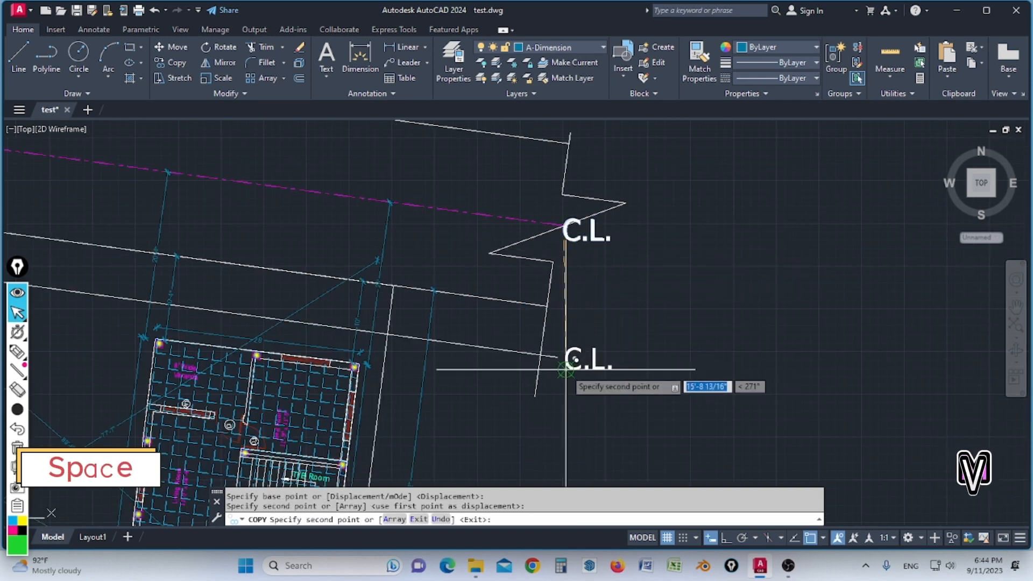
pyautogui.press('space')
pyautogui.scroll(-4, 599, 306)
pyautogui.scroll(4, 600, 310)
pyautogui.press('Escape')
pyautogui.press('Escape')
# Step: Change the copied label's text to "Right of way" and widen its frame so it fits on one line
pyautogui.write('ed')
pyautogui.press('space')
pyautogui.scroll(2, 609, 323)
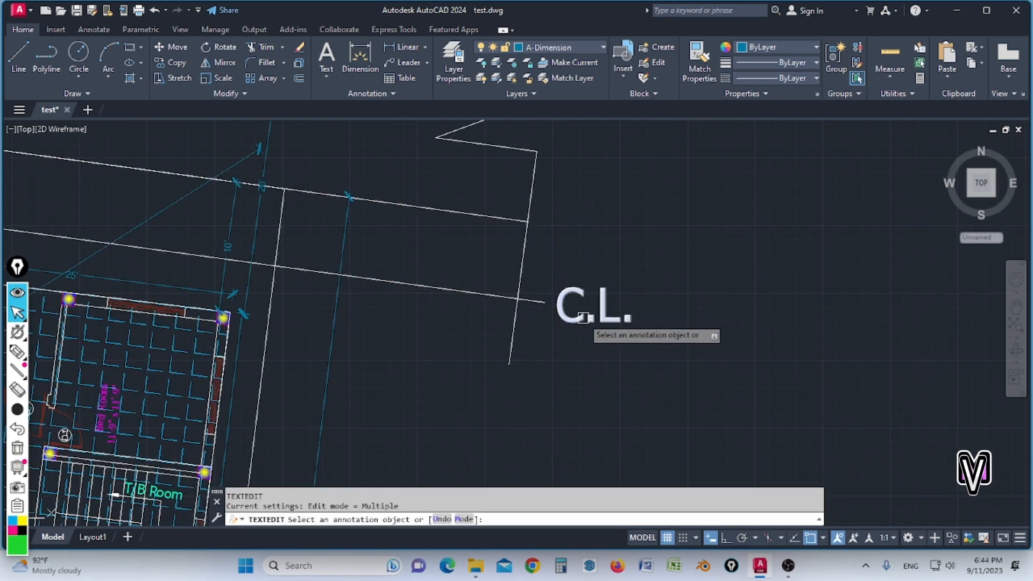
pyautogui.click(624, 317)
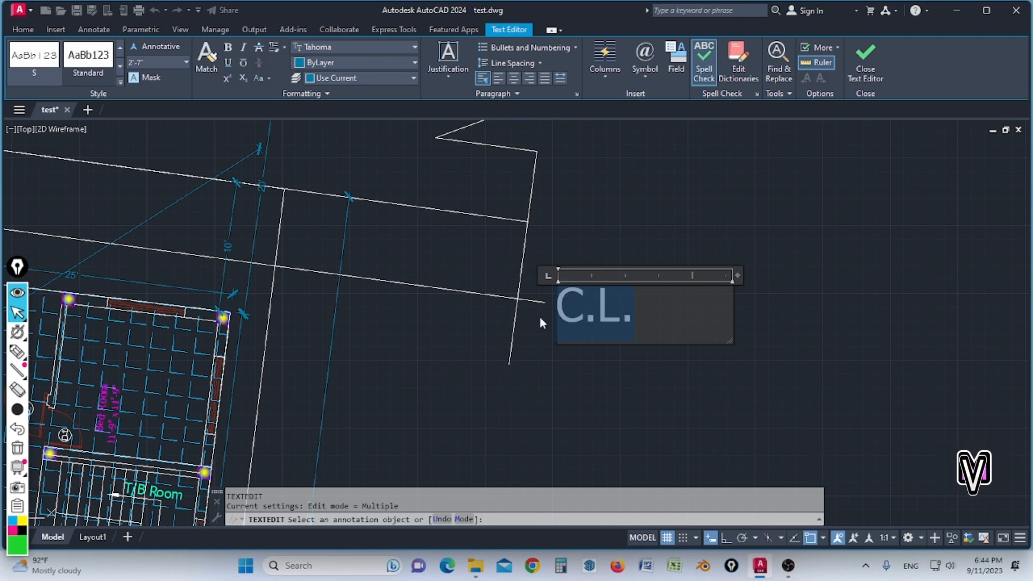
pyautogui.write('Se')
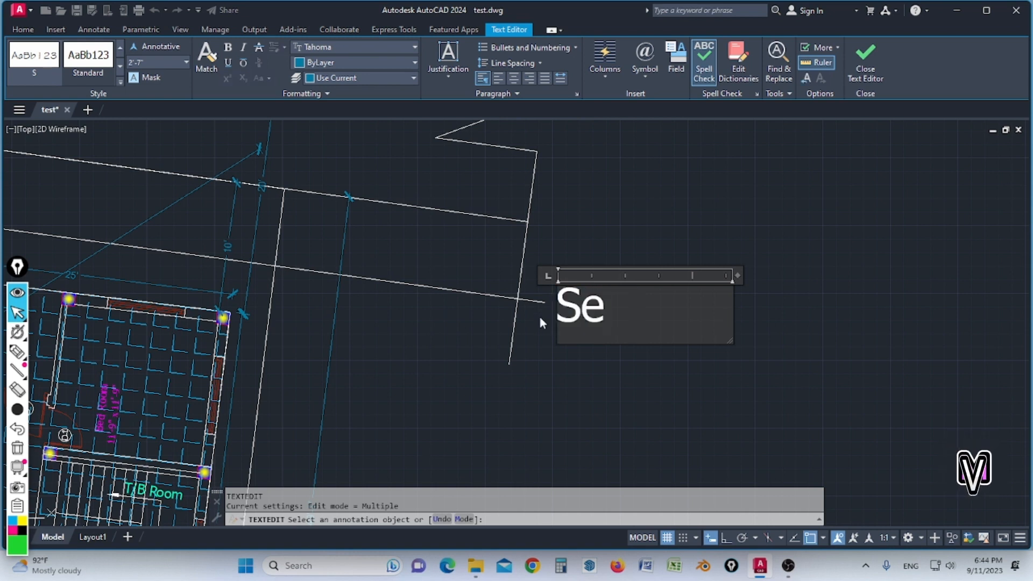
pyautogui.press('BackSpace')
pyautogui.press('BackSpace')
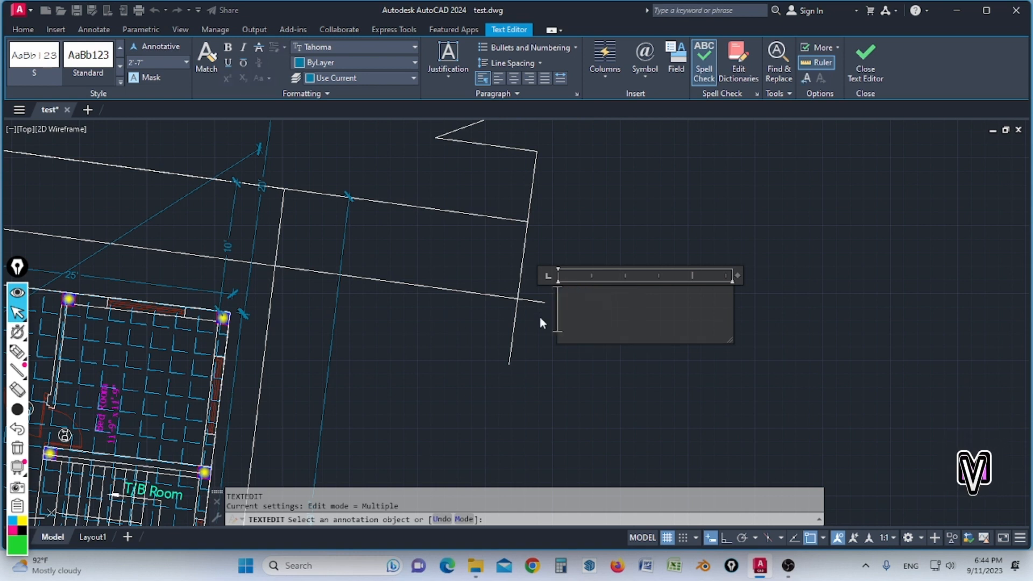
pyautogui.write('Right')
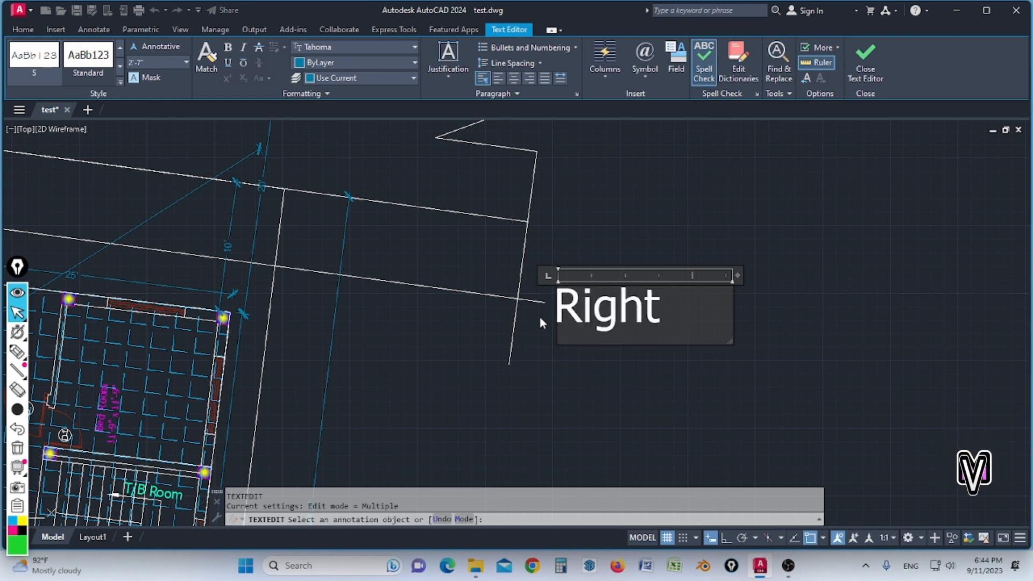
pyautogui.write(' of way')
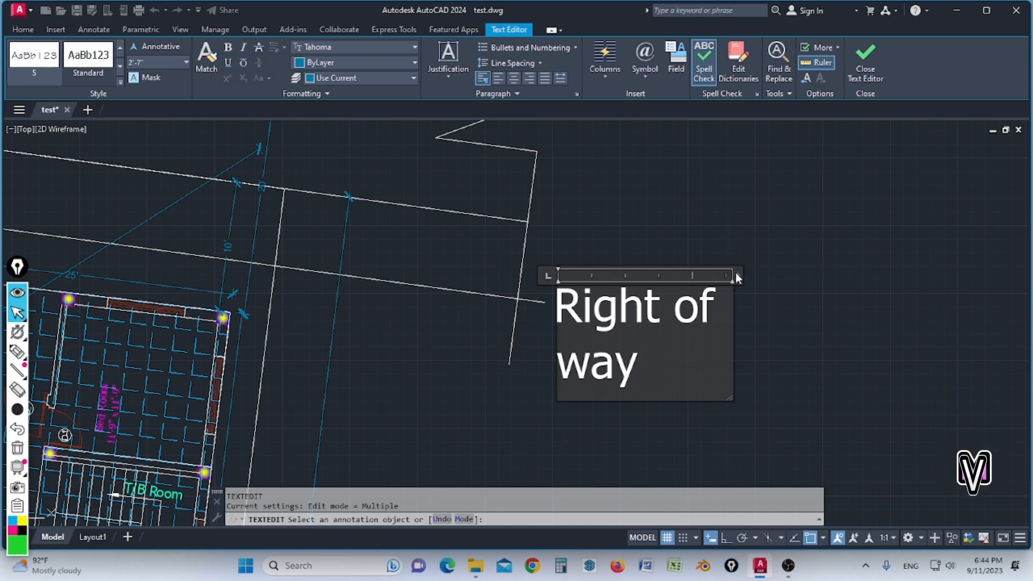
pyautogui.moveTo(738, 275); pyautogui.dragTo(842, 286)
pyautogui.click(700, 396)
pyautogui.scroll(-6, 616, 291)
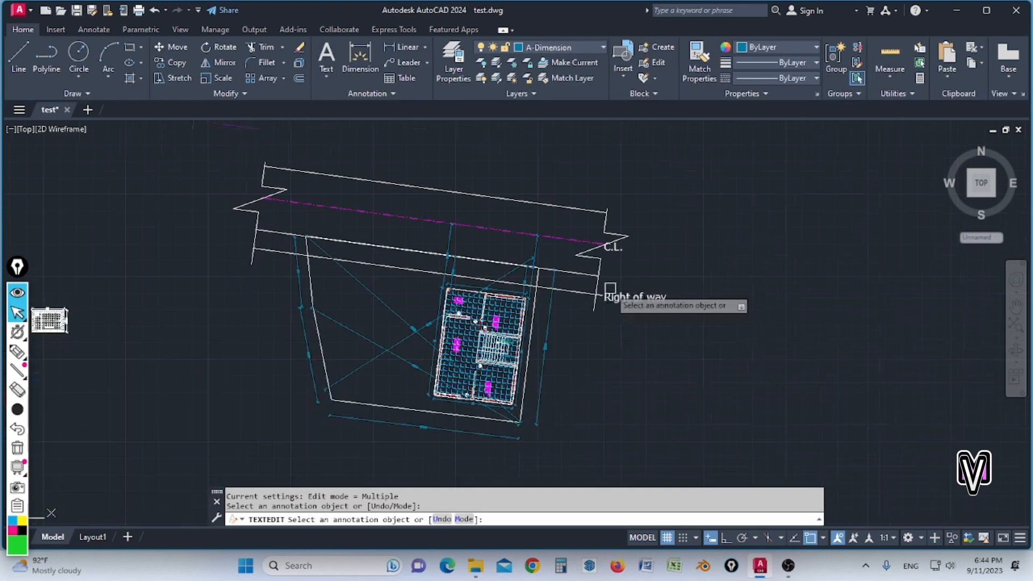
pyautogui.scroll(4, 590, 301)
pyautogui.press('Escape')
pyautogui.press('Escape')
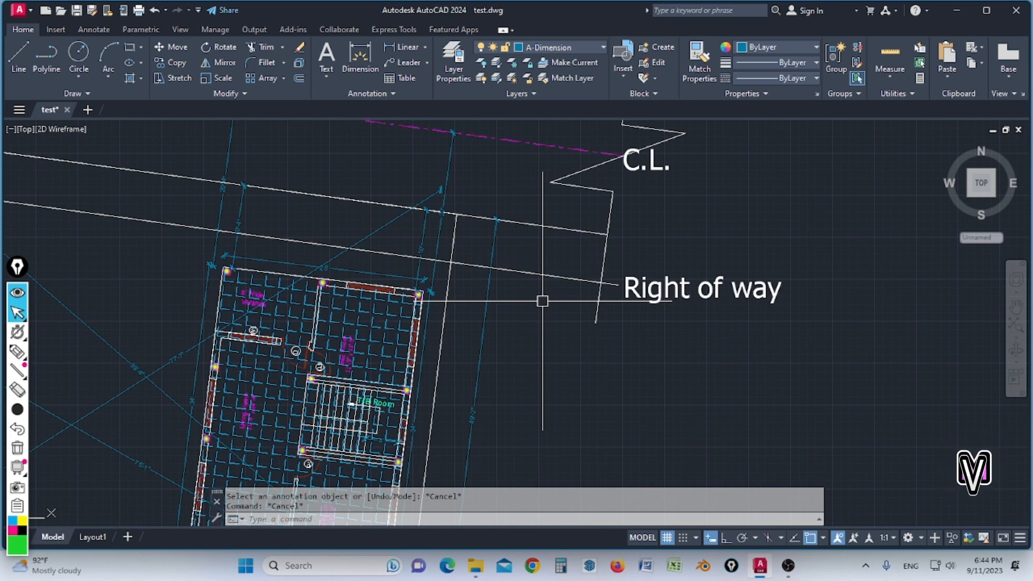
# Step: Copy the right-of-way line down to the building's front edge near the right corner column
pyautogui.scroll(-5, 506, 270)
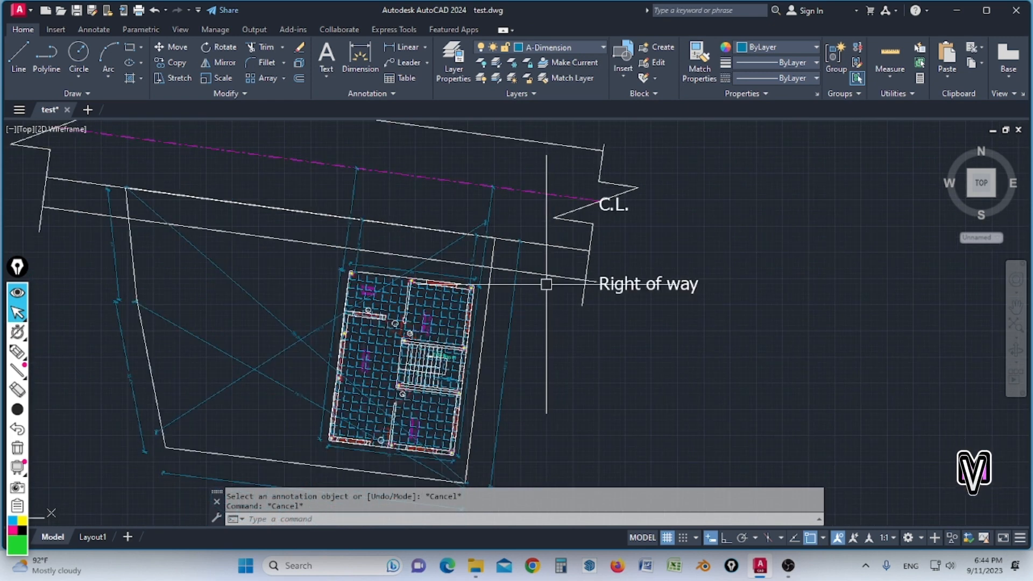
pyautogui.write('co')
pyautogui.press('Return')
pyautogui.scroll(5, 547, 281)
pyautogui.press('Return')
pyautogui.scroll(3, 473, 223)
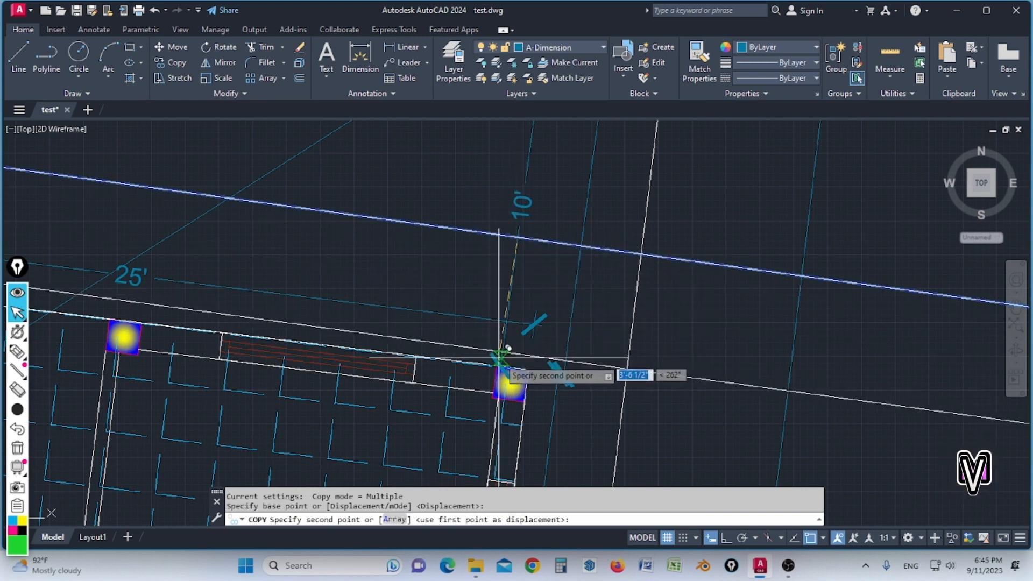
pyautogui.click(529, 370)
pyautogui.scroll(-4, 529, 370)
pyautogui.press('Escape')
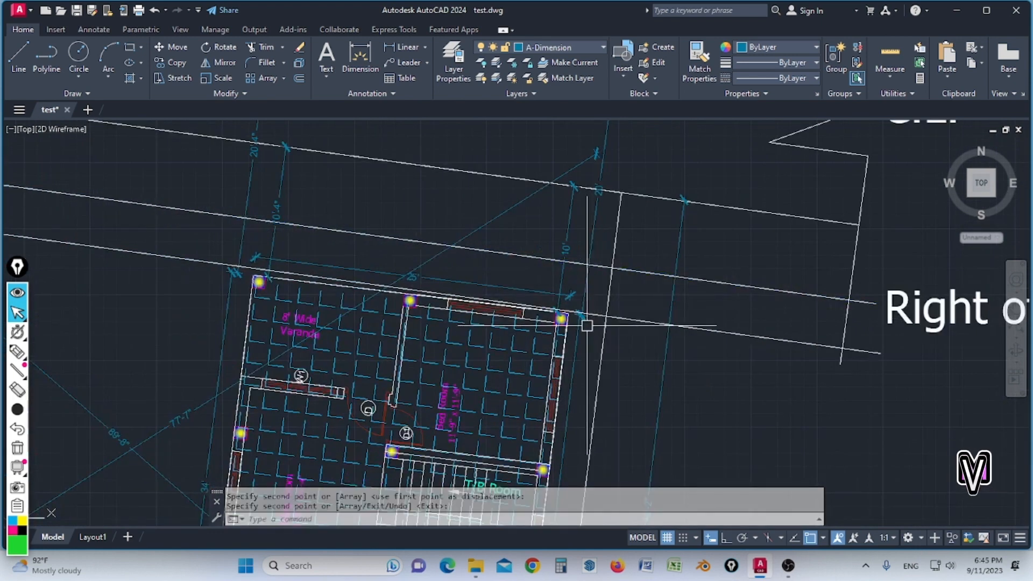
# Step: Move the copied line so that it meets the front corner column of the building exactly
pyautogui.press('Return')
pyautogui.scroll(2, 620, 327)
pyautogui.click(638, 314)
pyautogui.press('Return')
pyautogui.scroll(6, 544, 314)
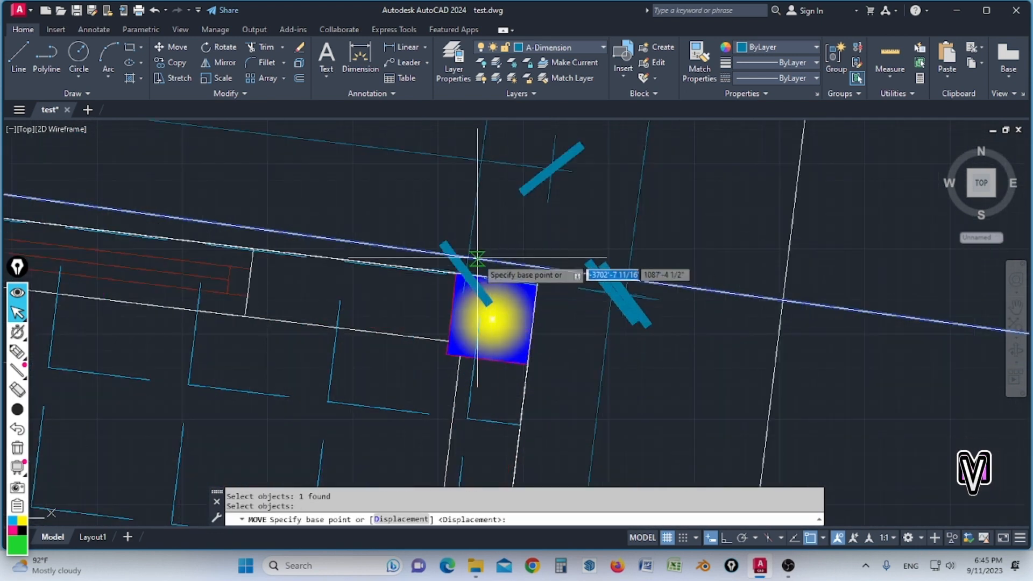
pyautogui.click(468, 257)
pyautogui.click(468, 257)
pyautogui.scroll(-5, 471, 263)
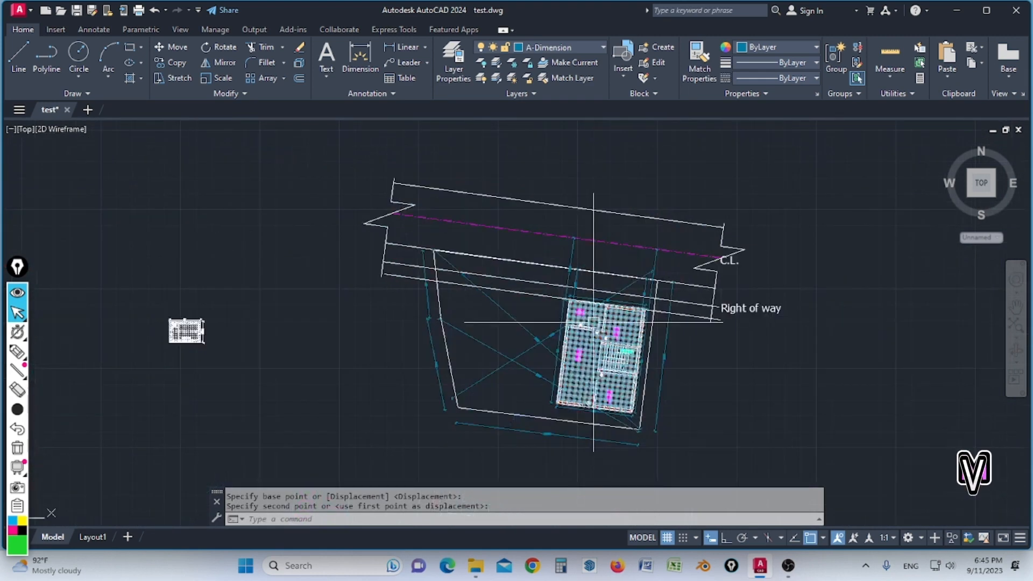
# Step: Trim the overhanging right ends of the right-of-way line and the building-front line at the road's end line
pyautogui.scroll(2, 750, 321)
pyautogui.scroll(2, 685, 322)
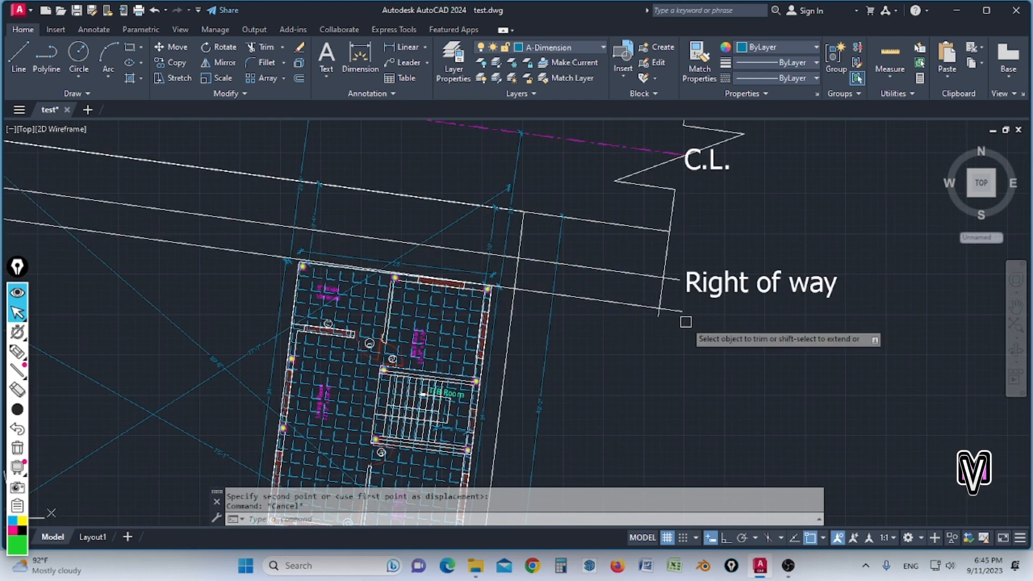
pyautogui.scroll(4, 674, 277)
pyautogui.click(673, 276)
pyautogui.click(678, 364)
pyautogui.press('Return')
pyautogui.scroll(-10, 682, 314)
pyautogui.scroll(4, 506, 293)
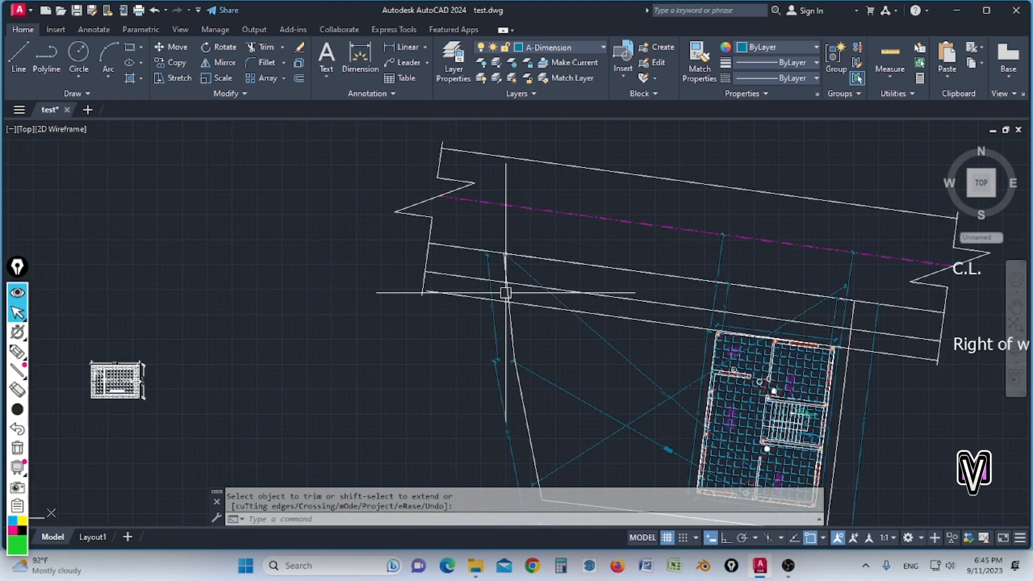
# Step: Extend the building-front line at its left end to the road's left end line
pyautogui.scroll(2, 435, 301)
pyautogui.write('ex')
pyautogui.press('Return')
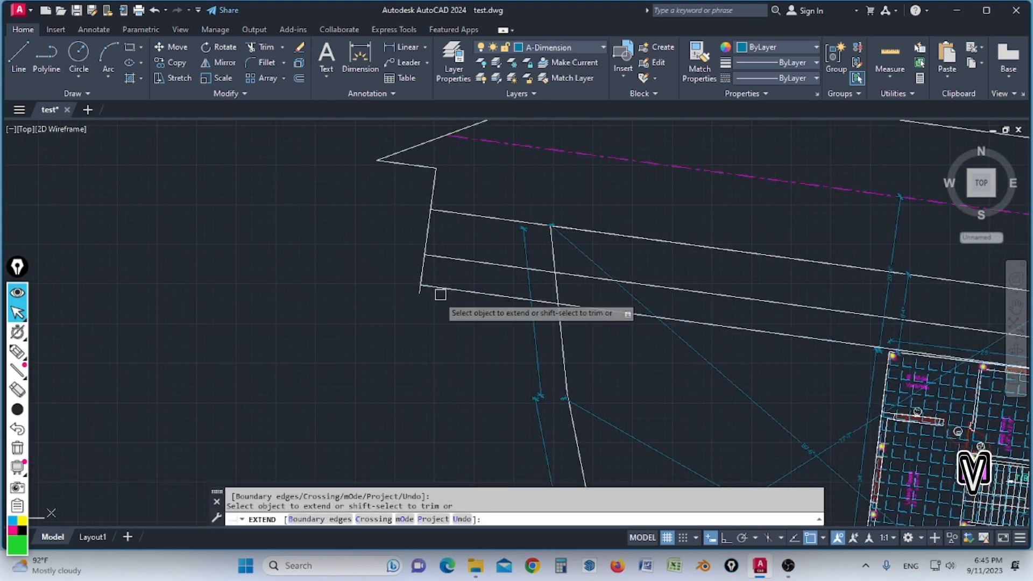
pyautogui.scroll(-5, 440, 294)
pyautogui.scroll(-2, 565, 318)
pyautogui.press('Escape')
# Step: Examine the whole site plan, checking the road lines, their labels, the plot boundary and the building dimensions
pyautogui.scroll(6, 742, 295)
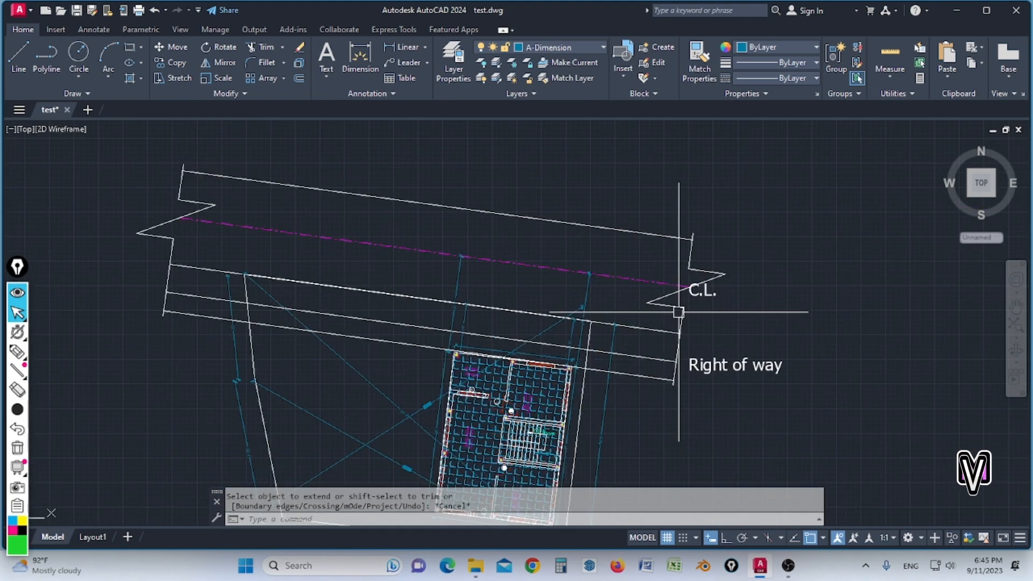
pyautogui.scroll(-3, 608, 231)
pyautogui.scroll(6, 602, 242)
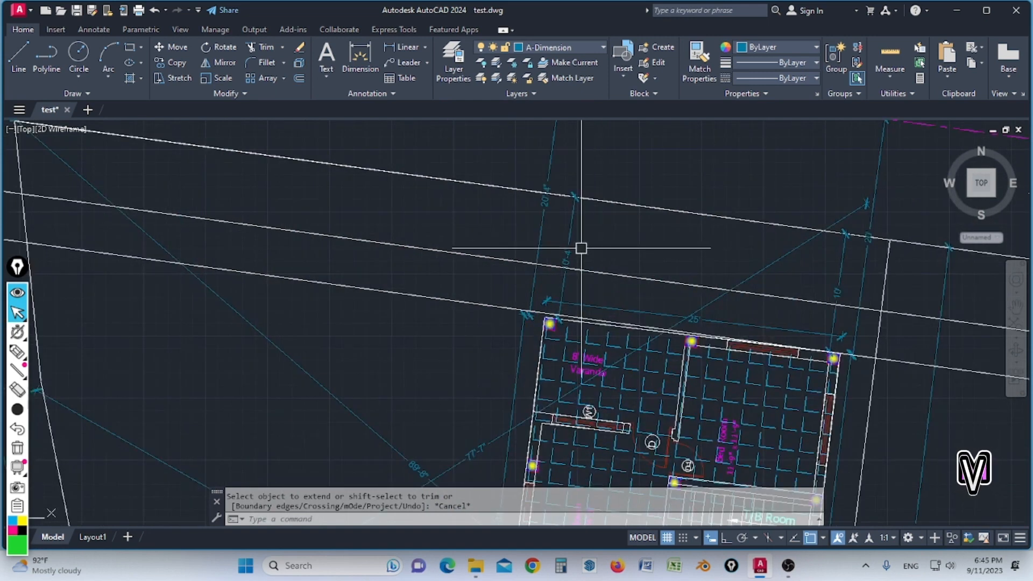
pyautogui.scroll(-5, 581, 248)
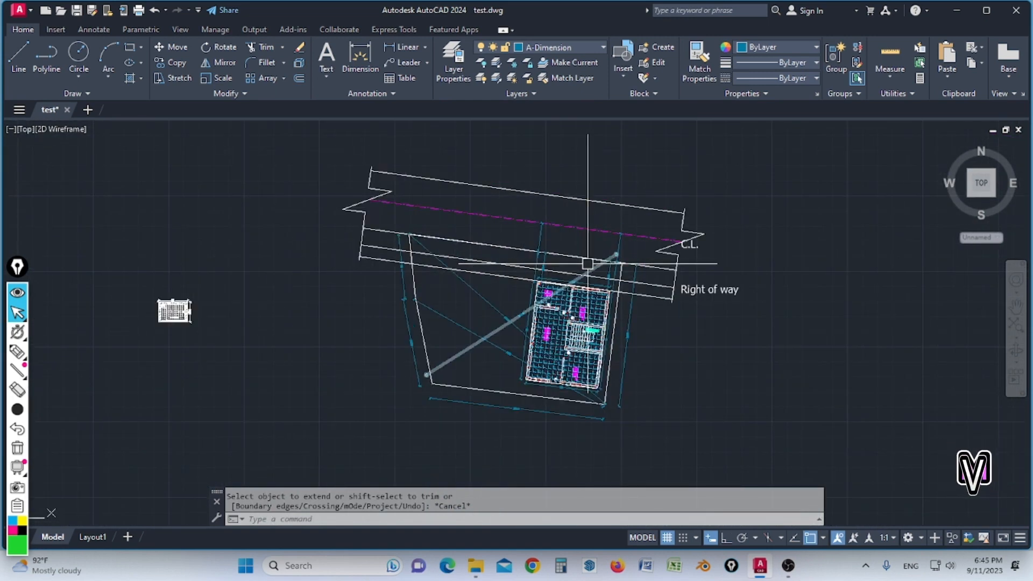
pyautogui.scroll(3, 692, 247)
pyautogui.scroll(-4, 698, 253)
pyautogui.scroll(2, 375, 352)
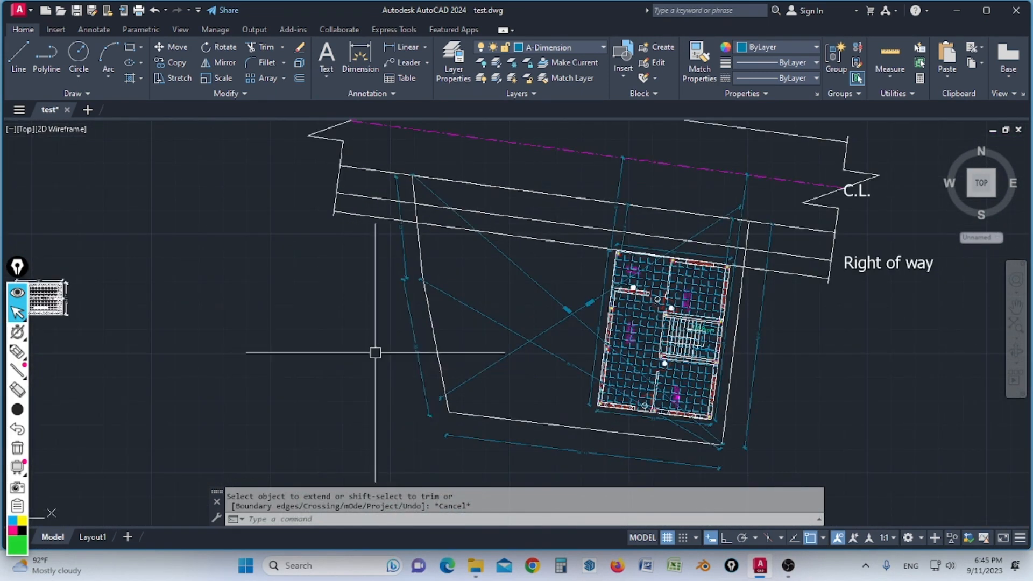
pyautogui.scroll(-3, 291, 328)
pyautogui.scroll(2, 299, 325)
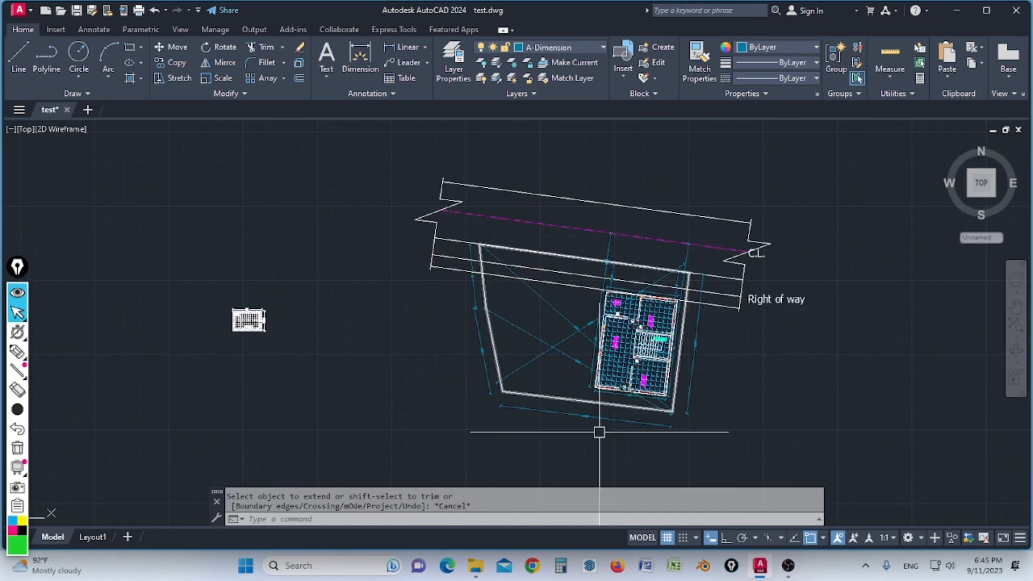
pyautogui.scroll(2, 598, 369)
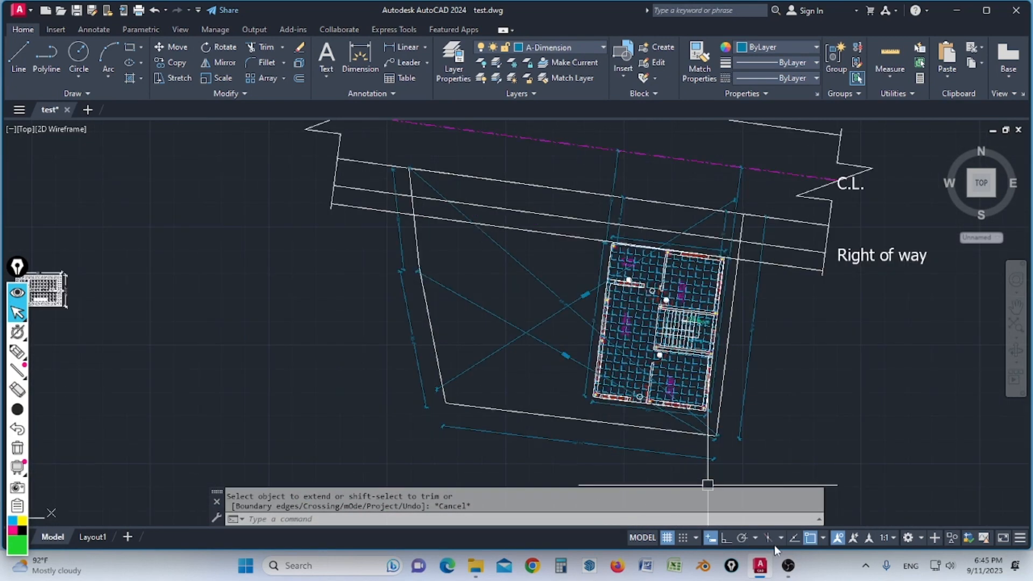